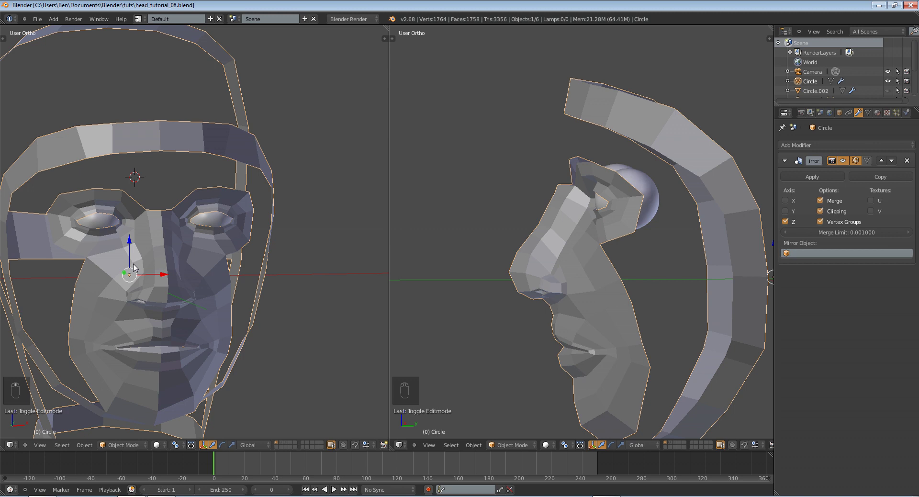
Align the two viewports to the front and right reference views and save the file over the existing version
key(KP_1)
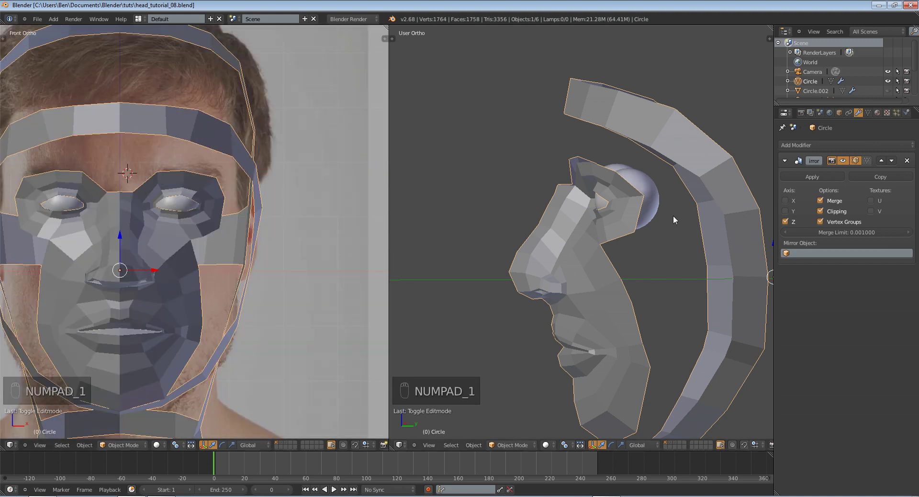
key(KP_3)
key(ctrl+s)
click(117, 202)
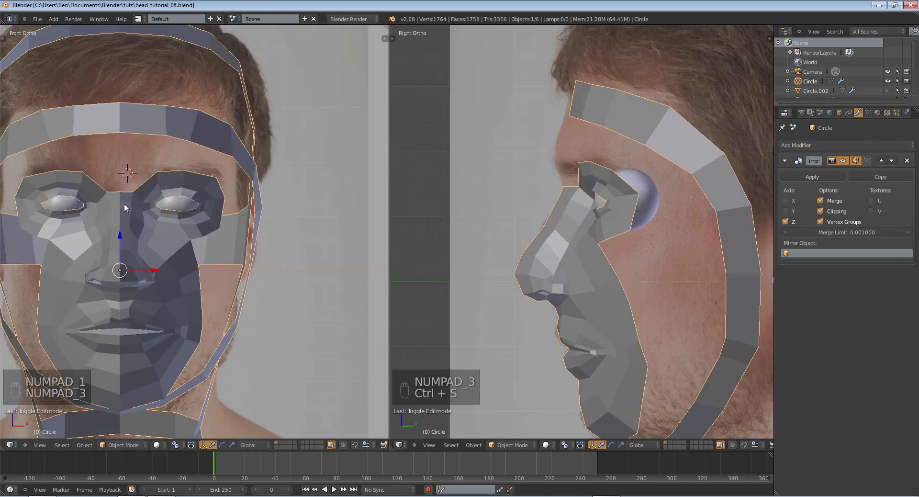
Add a loop cut to the forehead band's innermost segment near the centre line, and shift it in the side view
scroll(166, 205, up, 4)
key(Tab)
key(a)
key(a)
shift+middle_drag(174, 206, 261, 265)
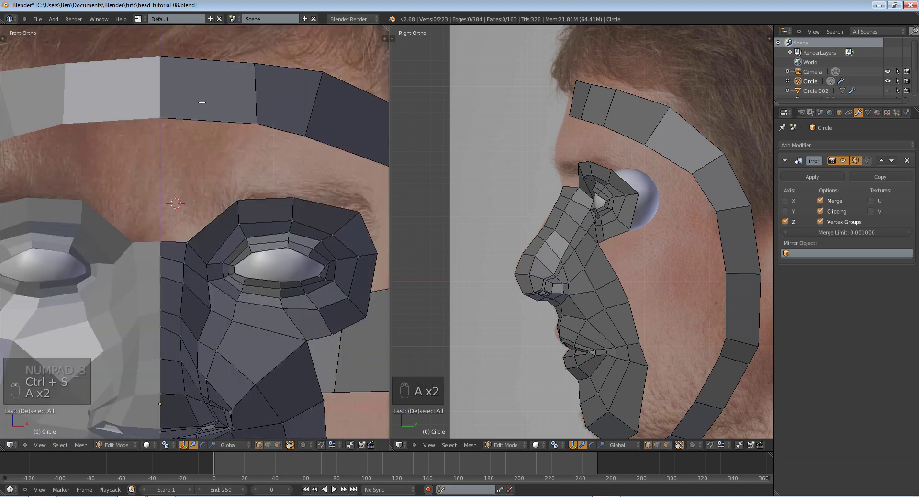
key(ctrl+r)
click(206, 62)
click(184, 63)
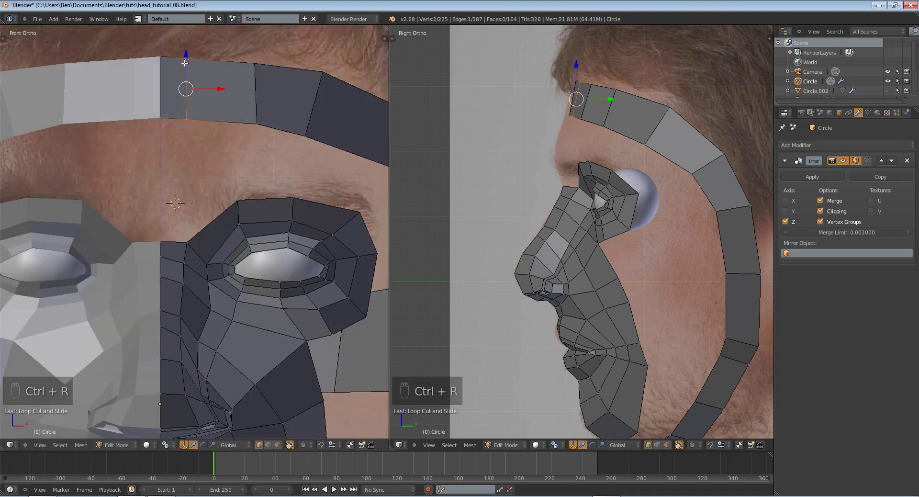
key(g)
click(627, 127)
Fill three faces joining the forehead band to the nose bridge and the inner half of the upper eye ring
right_click(187, 241)
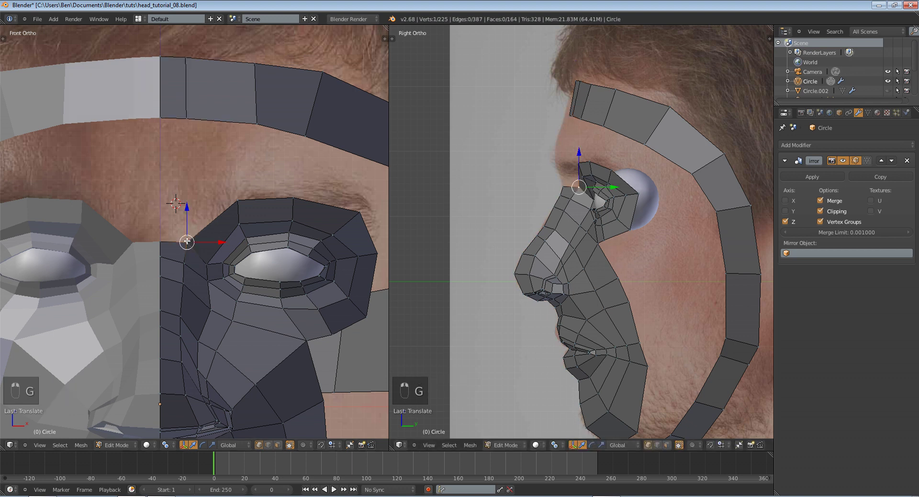
key(f)
right_click(197, 233)
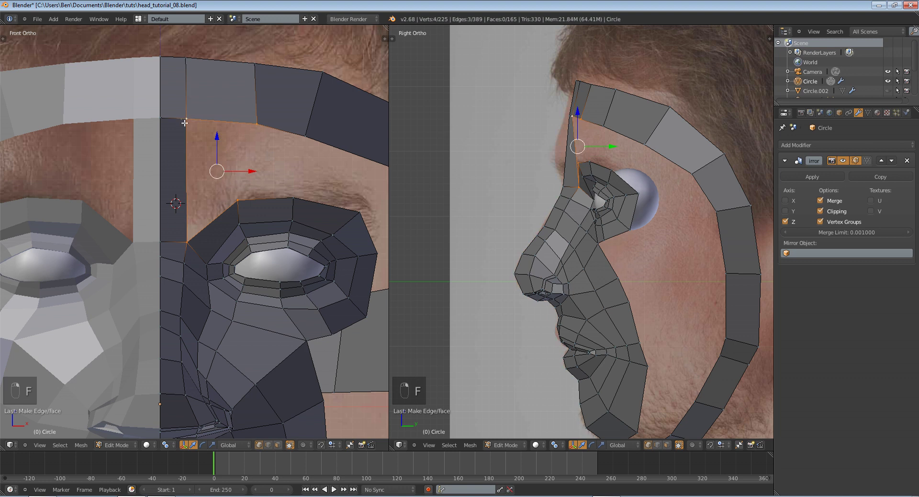
key(f)
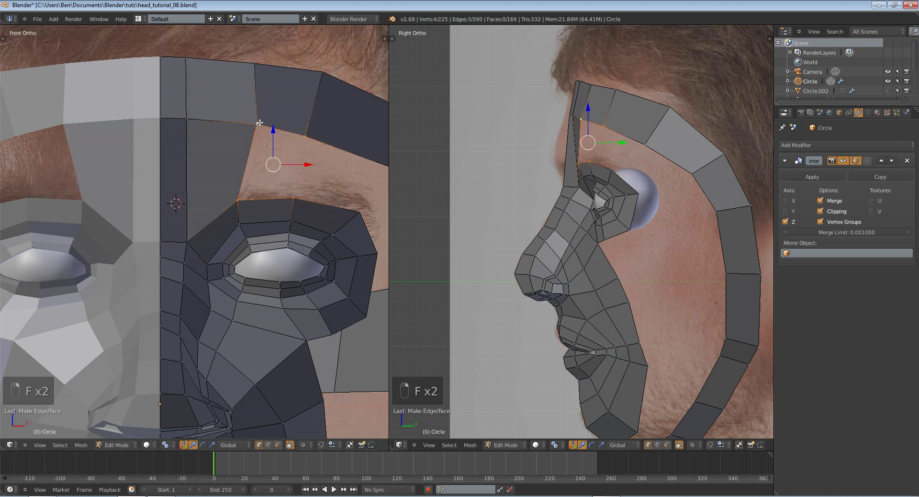
key(f)
Fill two more faces between the forehead band and the outer half of the upper eye ring
shift+middle_drag(285, 150, 163, 163)
key(a)
right_click(168, 212)
shift+right_click(190, 151)
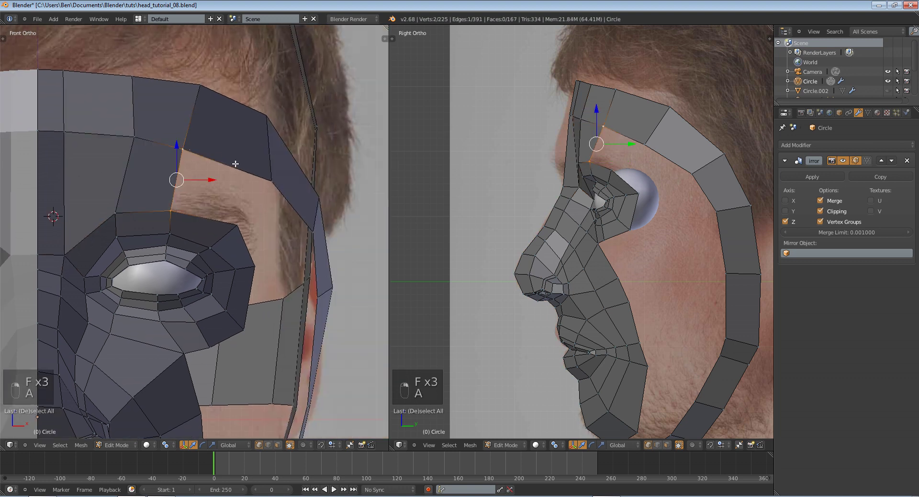
key(f)
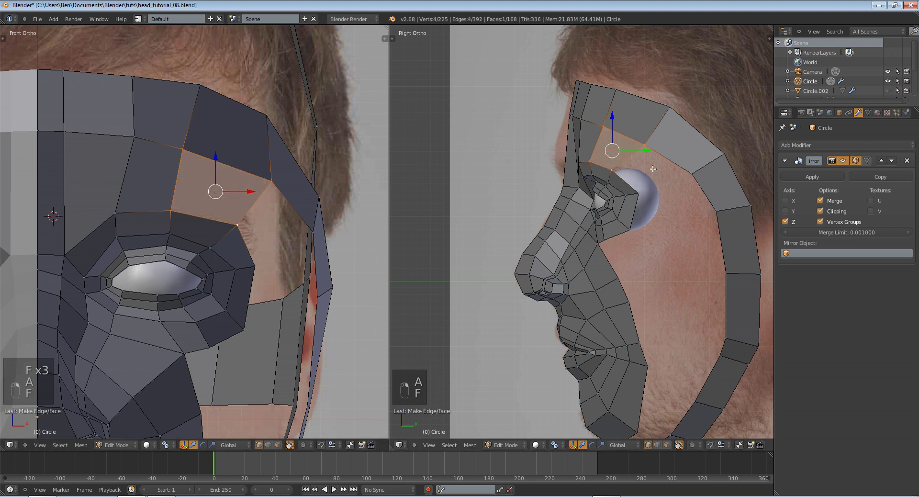
right_click(272, 181)
shift+right_click(238, 224)
key(f)
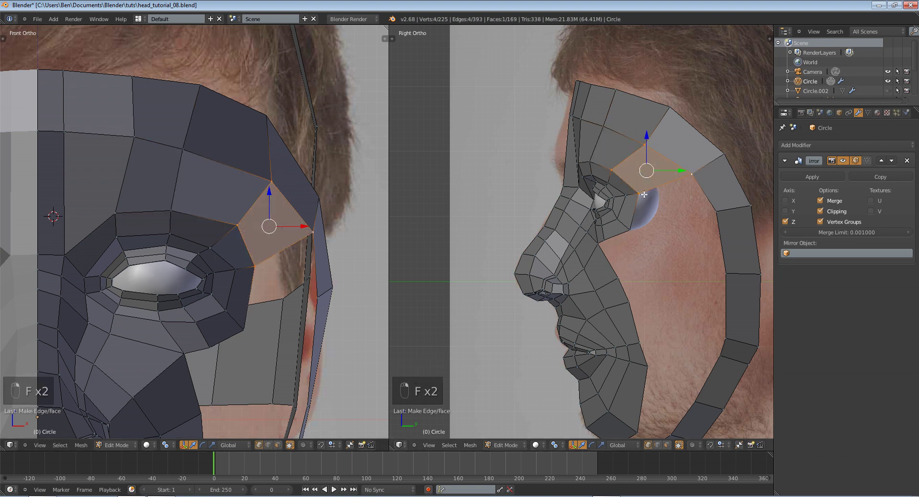
Fill the gap between the outer eye corner and the side of the head band with a four-sided face
key(f)
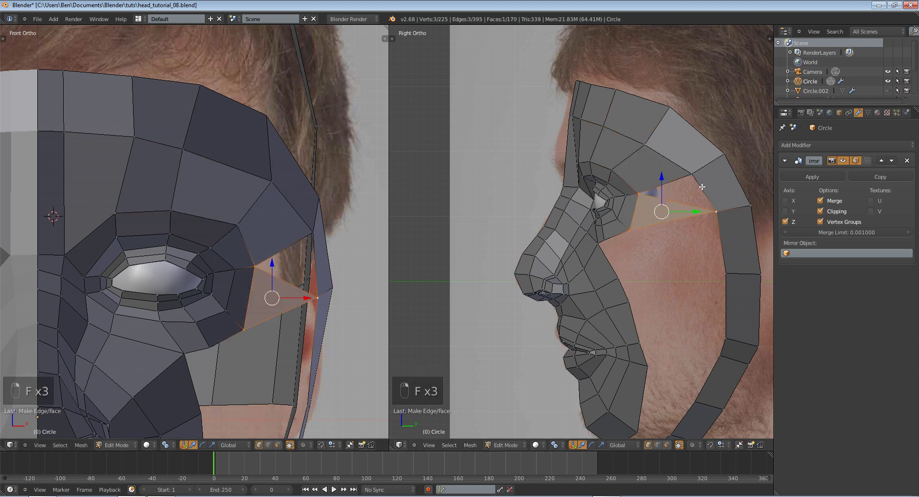
key(ctrl+z)
key(f)
key(a)
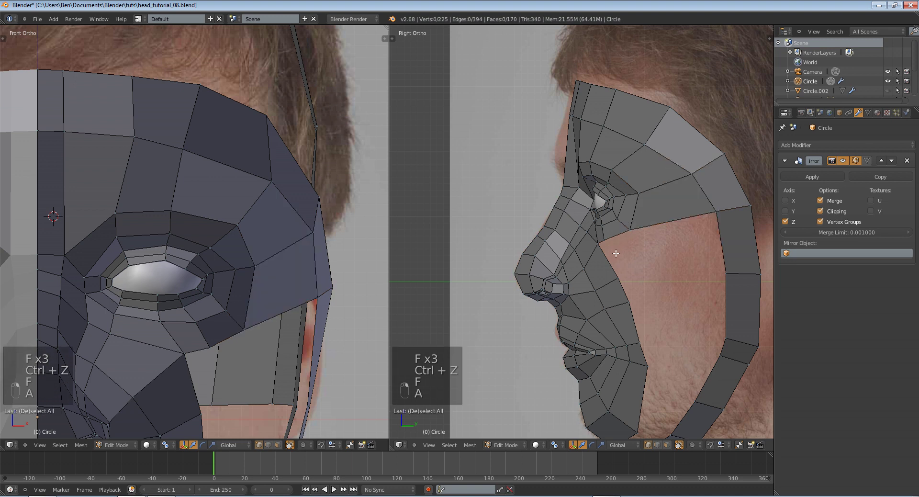
Inspect the filled brow and outer eye area in both views for surface shape and fit to the photos
key(Tab)
key(Tab)
scroll(622, 249, up, 1)
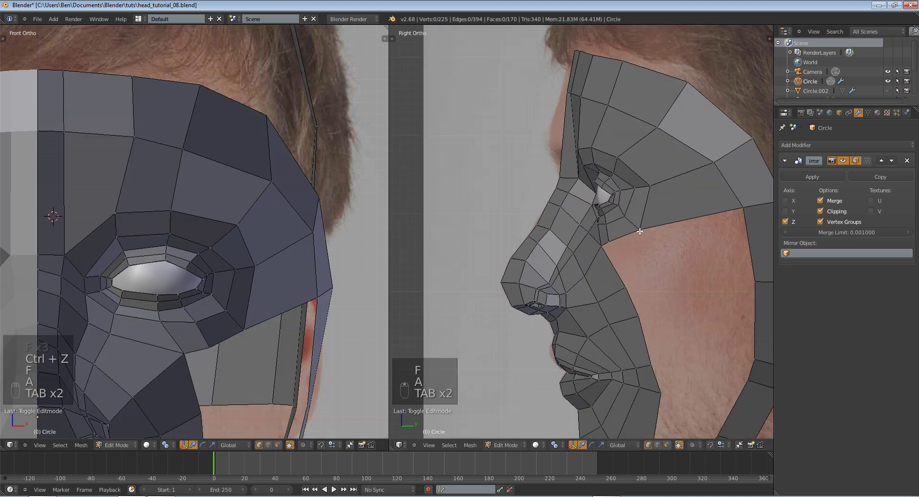
right_click(640, 231)
shift+middle_drag(268, 313, 279, 220)
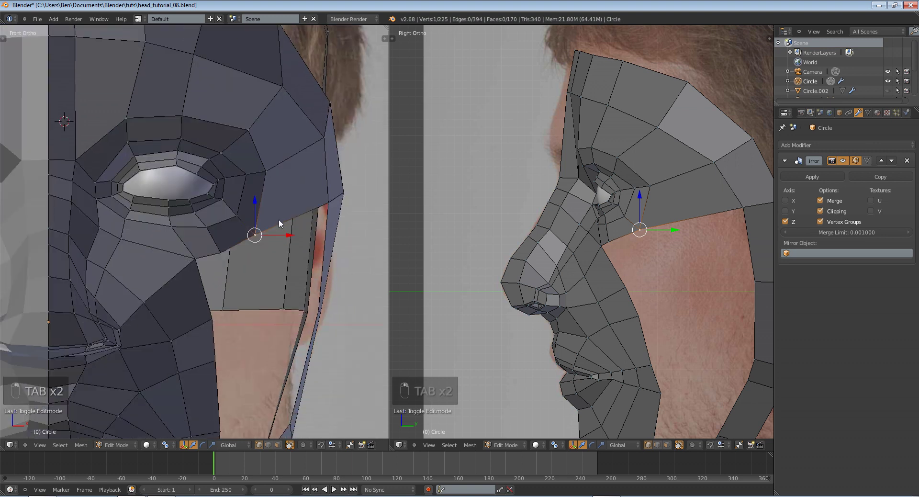
key(Tab)
key(Tab)
shift+middle_drag(673, 166, 698, 228)
Move the vertex beside the centre line at the root of the nose forward in the side view
key(z)
key(z)
key(z)
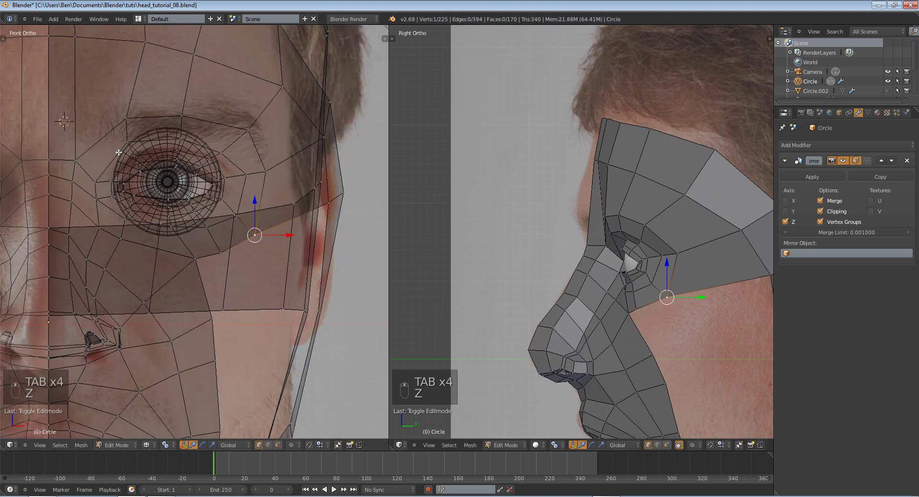
right_click(67, 149)
key(g)
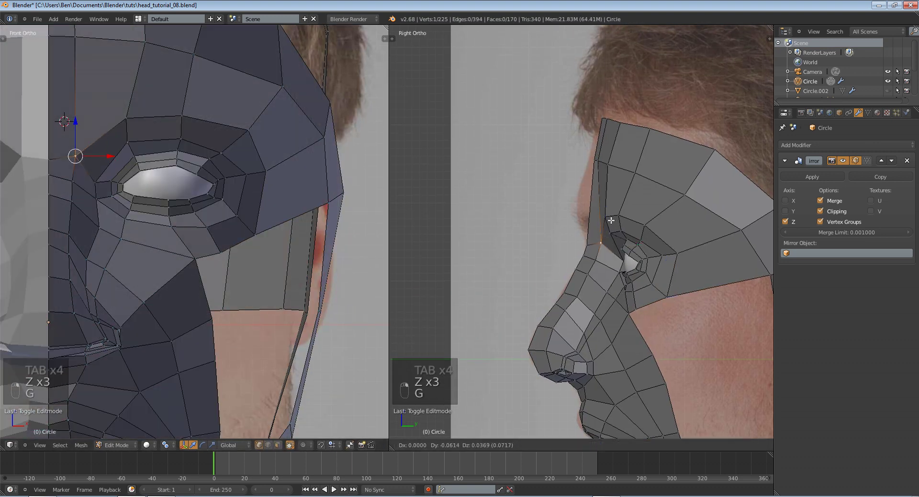
click(584, 236)
Move the centre-line vertex at the root of the nose and its neighbour up and forward to follow the brow profile
key(z)
right_click(585, 241)
key(z)
key(g)
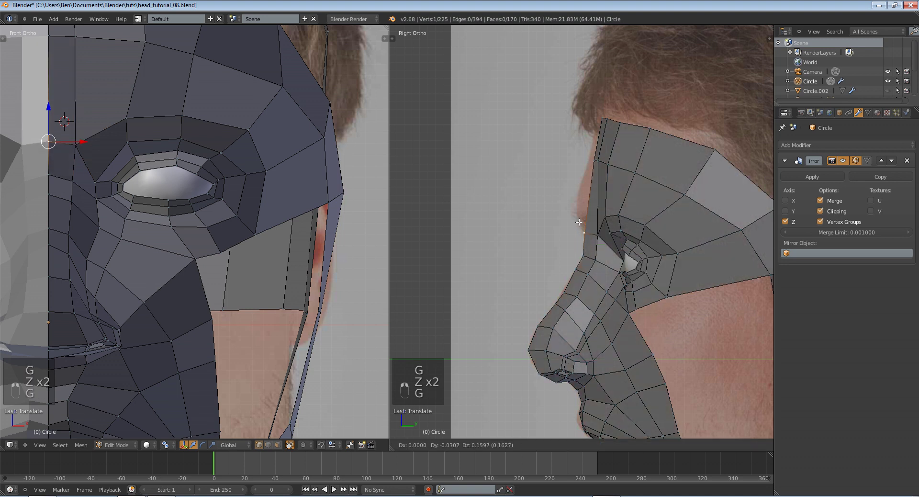
click(579, 227)
key(z)
right_click(600, 234)
key(z)
key(g)
click(596, 225)
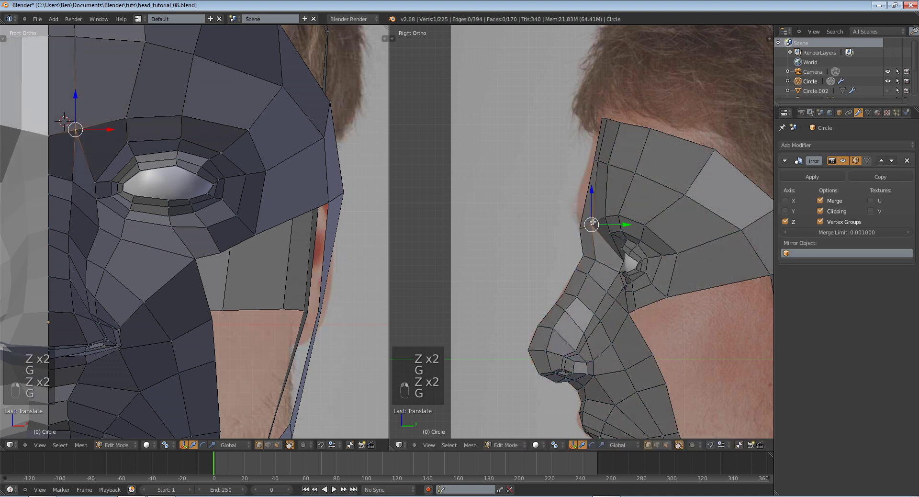
Reposition the vertices between the inner eye corner and the nose bridge forward in the side view
scroll(622, 251, up, 1)
key(z)
key(z)
right_click(625, 254)
key(z)
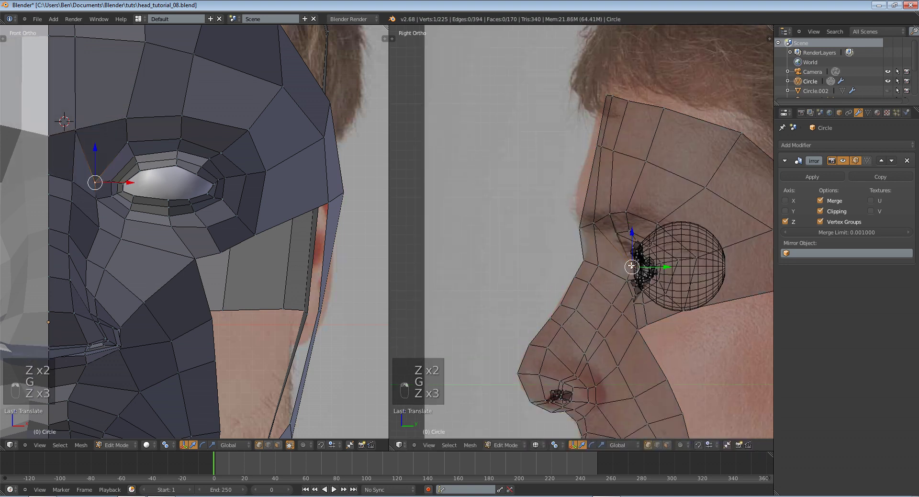
key(z)
key(g)
key(g)
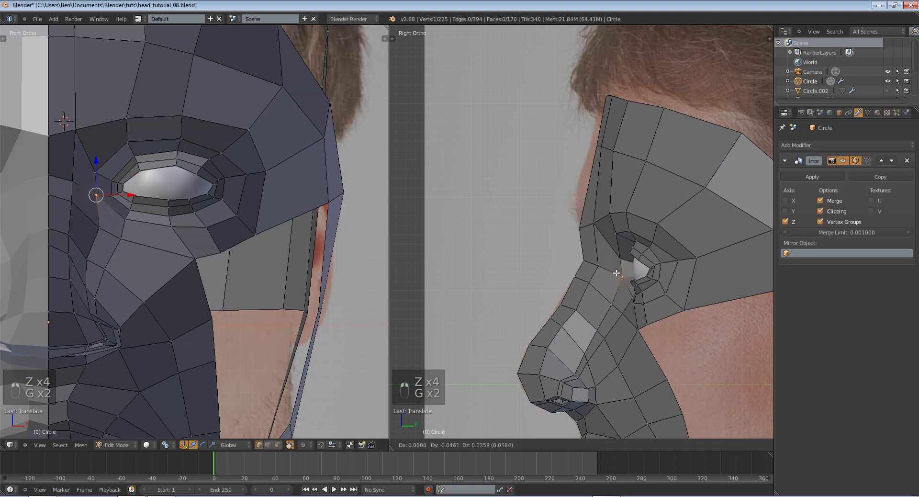
click(617, 276)
Adjust the vertex below the inner eye corner in the side and front views to smooth the lower eye socket
key(z)
key(z)
key(z)
key(z)
key(z)
key(z)
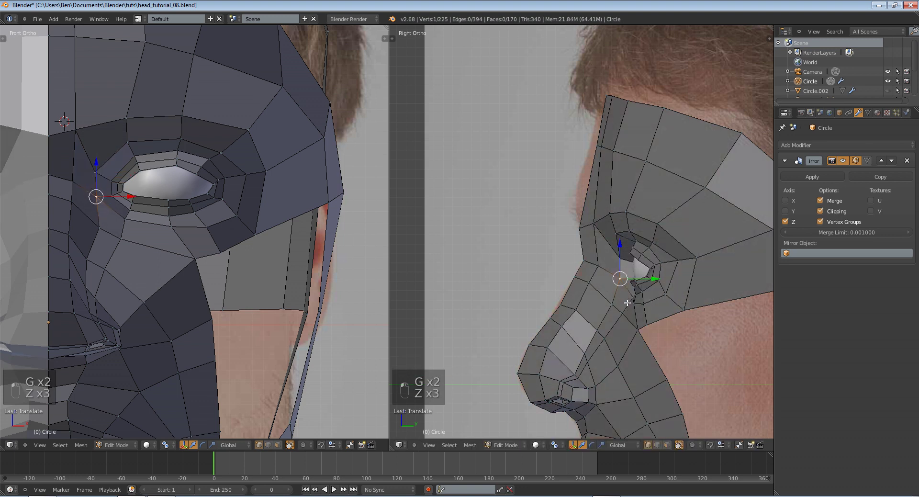
key(g)
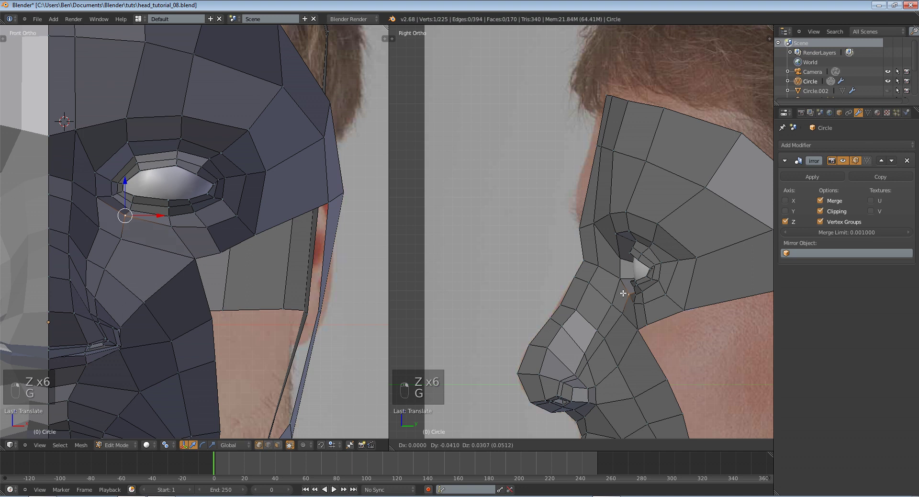
click(623, 293)
key(g)
click(145, 218)
key(Tab)
key(Tab)
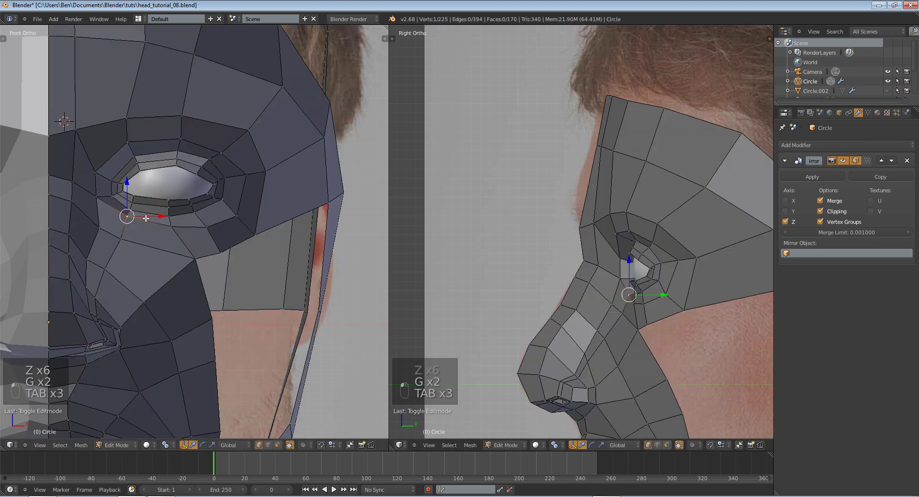
Try converting all faces of the head mesh to triangles and view the outcome in object mode
key(a)
key(a)
key(a)
key(a)
key(a)
key(a)
key(a)
key(a)
key(a)
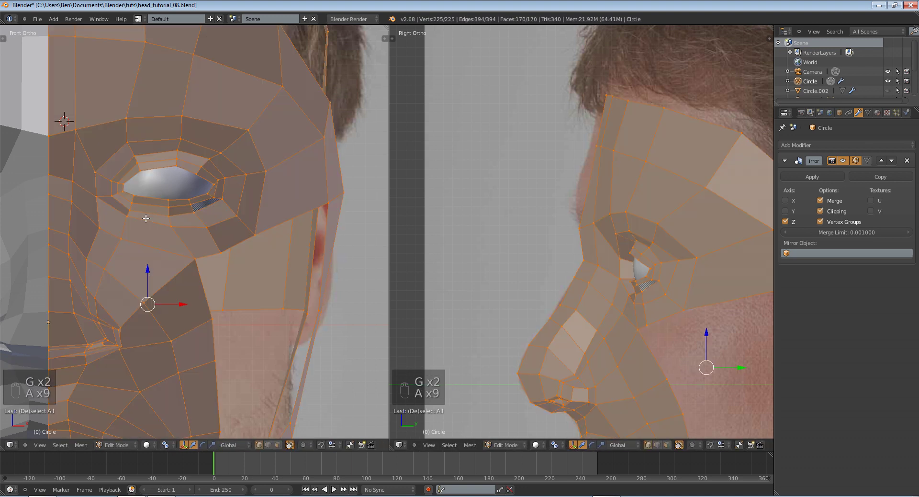
key(ctrl+t)
key(Tab)
scroll(145, 218, down, 4)
scroll(174, 229, up, 3)
key(Tab)
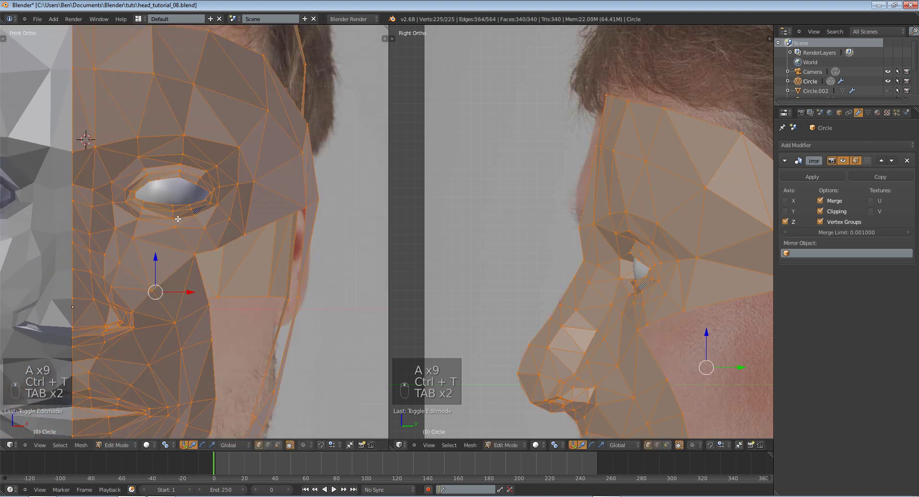
Try moving a vertex at the outer lower edge of the eye on the triangulated mesh
right_click(230, 219)
key(g)
key(g)
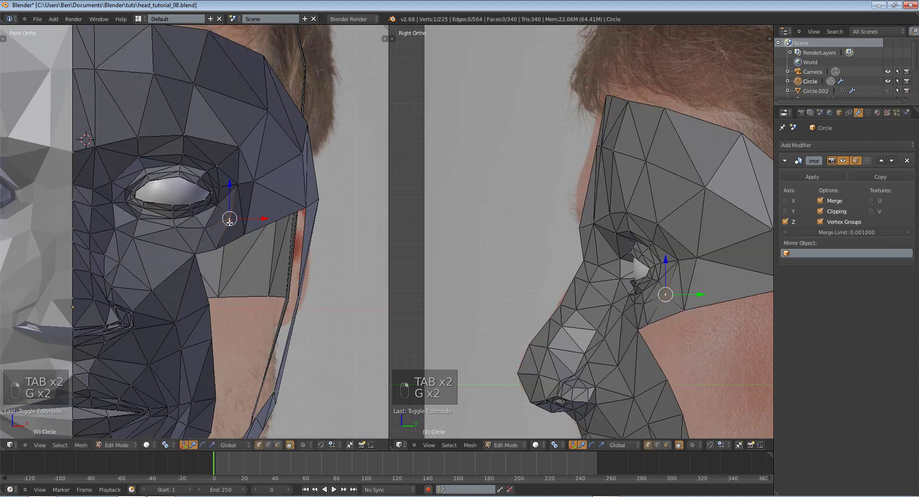
key(Tab)
key(Tab)
key(Tab)
Undo the vertex test and the triangulation to restore the quad faces, and check the whole face in object mode
key(ctrl+z)
key(ctrl+z)
key(ctrl+z)
key(ctrl+z)
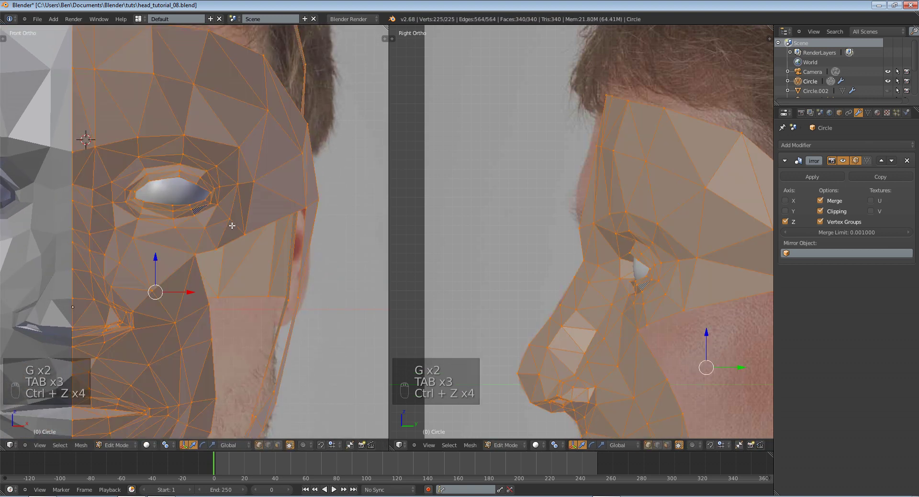
key(ctrl+z)
scroll(232, 226, down, 3)
key(Tab)
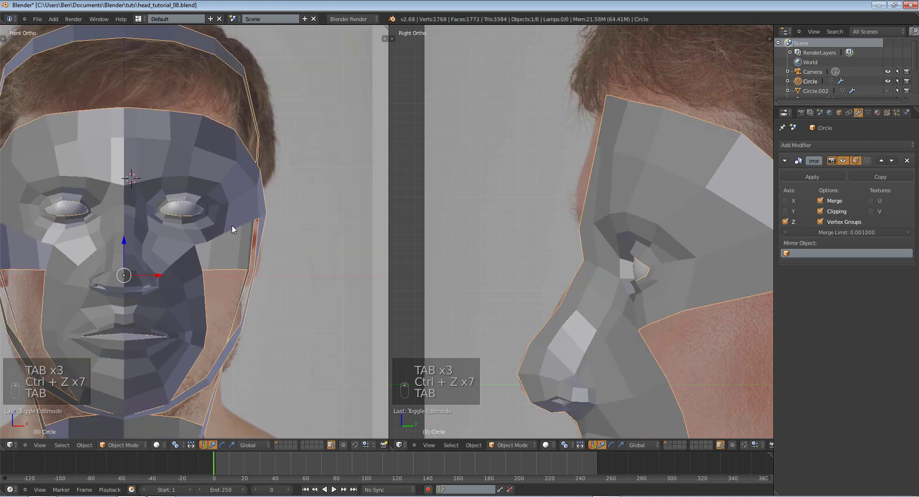
Move three vertices along the side of the upper nose bridge forward, closer to the nose profile
key(Tab)
right_click(574, 312)
key(g)
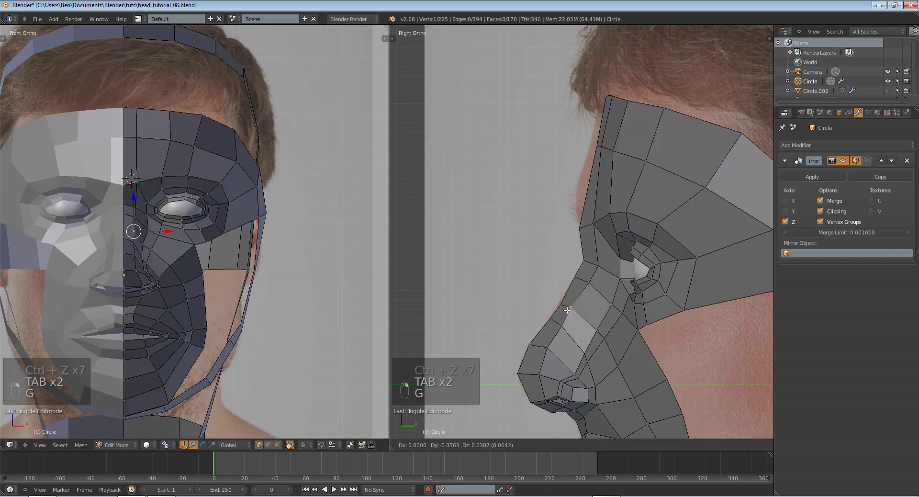
click(568, 311)
right_click(586, 289)
key(g)
click(583, 288)
right_click(597, 272)
key(g)
click(590, 269)
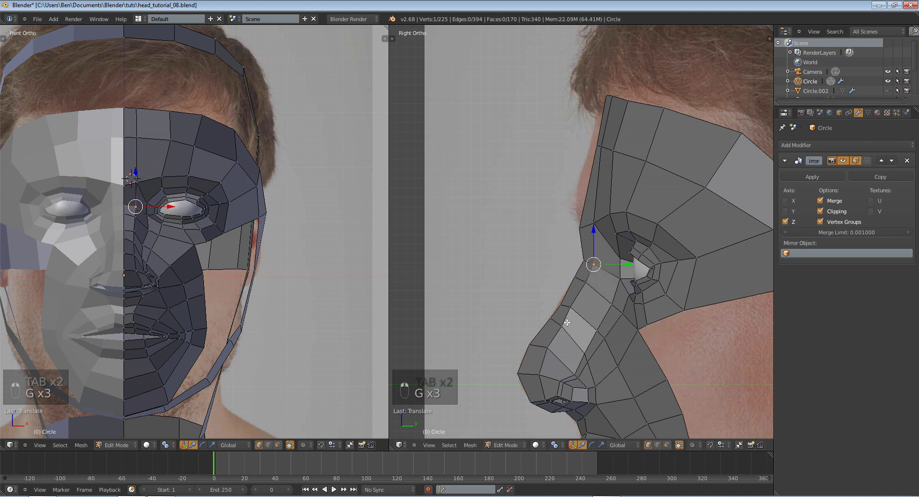
Move the side vertices from the middle of the nose down to the tip forward toward the profile
right_click(565, 326)
key(g)
click(560, 323)
right_click(548, 348)
key(g)
click(545, 349)
right_click(544, 374)
key(g)
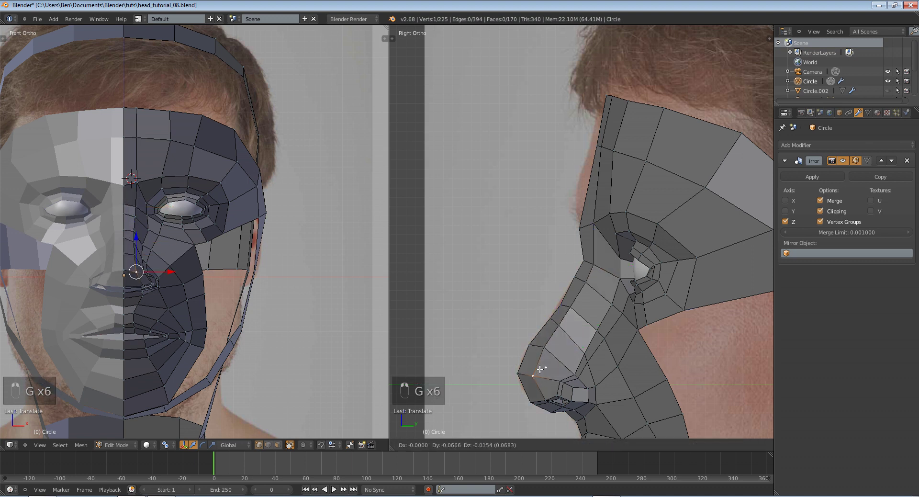
click(539, 371)
Fine-tune the vertices up the side of the nose from near the tip to the bridge for an even edge flow
right_click(546, 349)
key(g)
click(545, 348)
right_click(570, 322)
key(g)
click(567, 320)
right_click(587, 289)
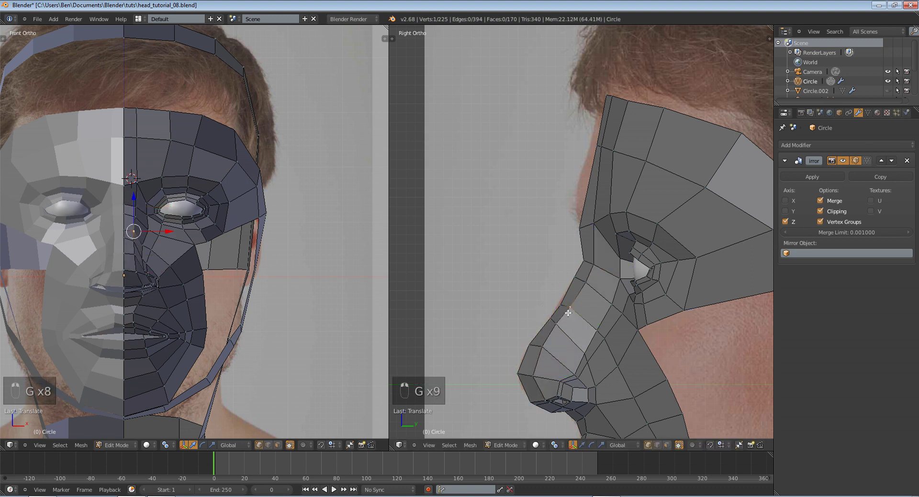
key(g)
click(589, 288)
Cut a small angular outline into the brow face above the outer eye with the Knife tool
key(k)
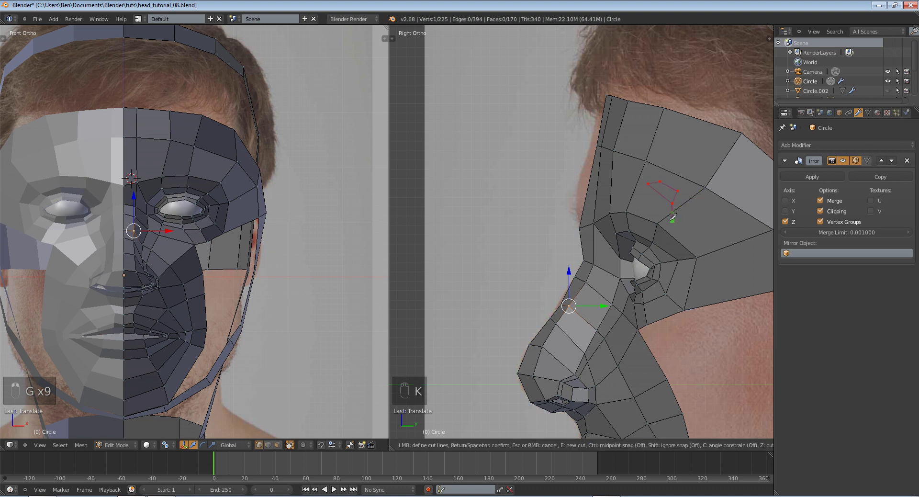
click(672, 217)
key(Return)
Try to reposition a corner vertex of the knife-cut outline above the outer eye
middle_drag(682, 209, 727, 207)
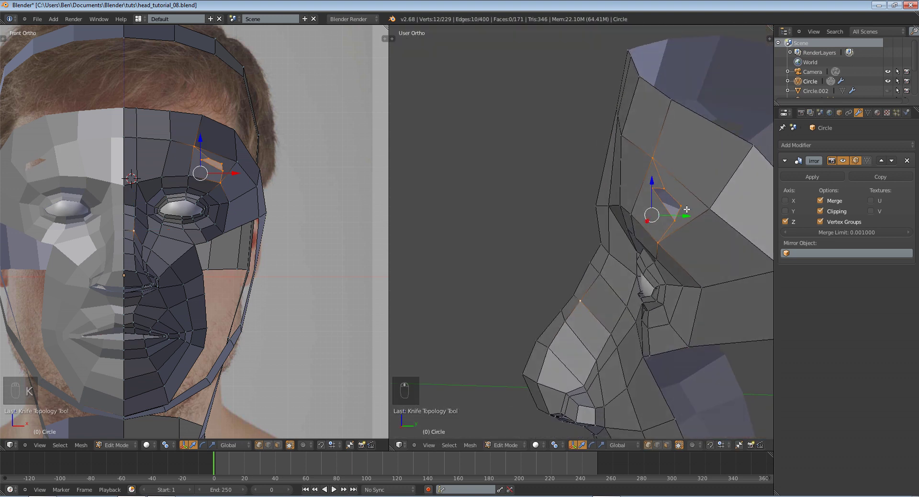
key(a)
scroll(751, 206, up, 4)
right_click(673, 172)
key(g)
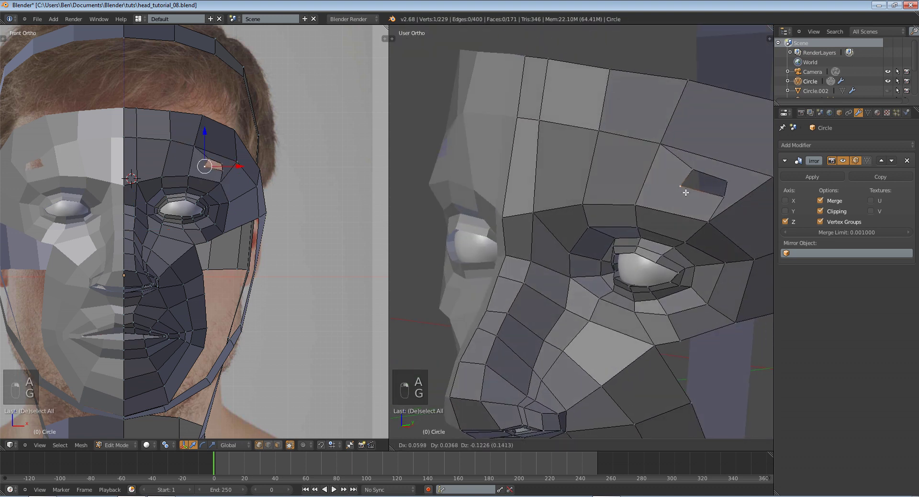
Undo the vertex move and the knife cut in the brow face above the outer eye
key(ctrl+z)
key(ctrl+z)
key(ctrl+z)
key(ctrl+z)
key(ctrl+z)
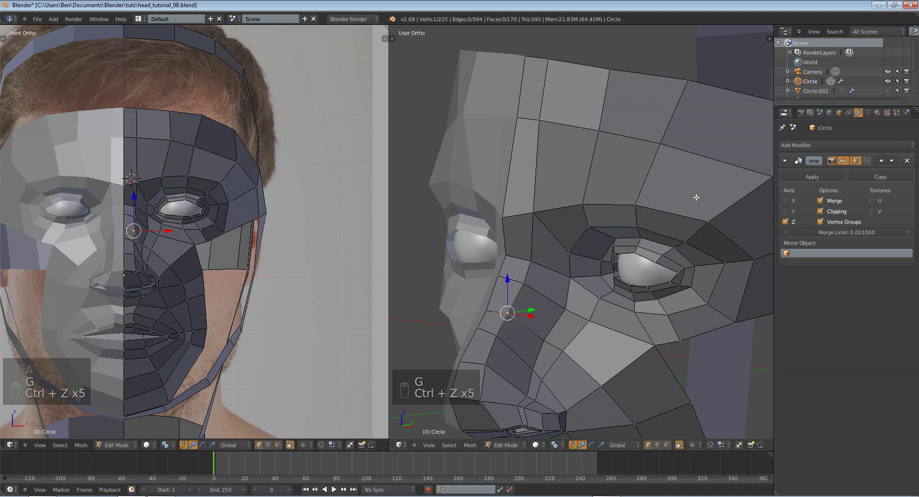
Return to the right side view and nudge the innermost brow vertices, including the one on the centre line, to the profile
middle_drag(696, 197, 665, 191)
key(KP_3)
key(a)
key(a)
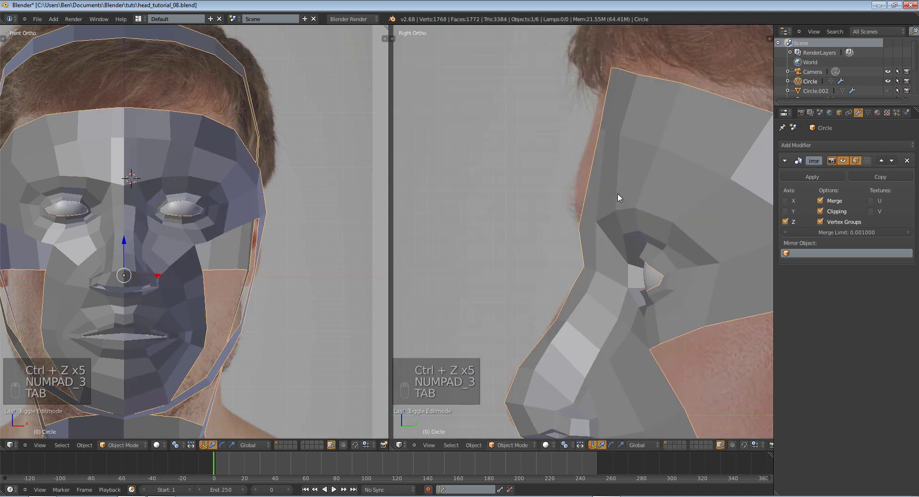
key(a)
right_click(594, 225)
key(g)
click(594, 225)
right_click(580, 226)
key(g)
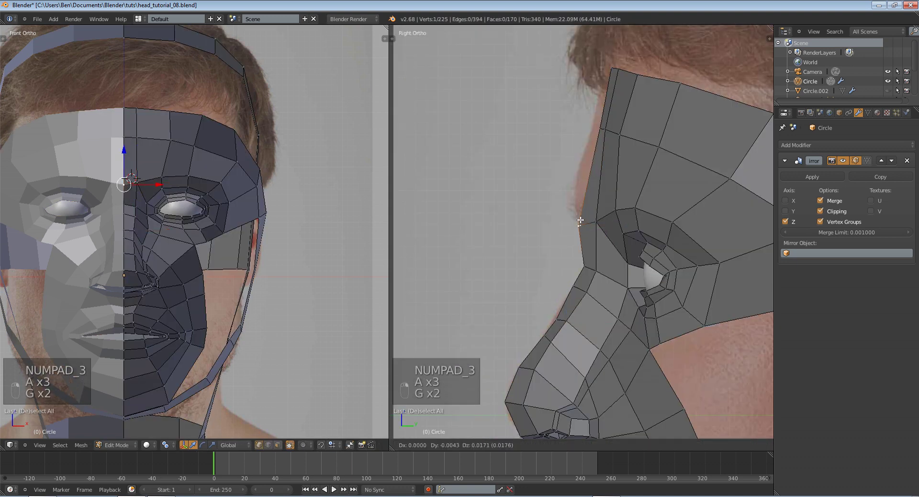
click(581, 221)
Reposition the inner brow vertices and the upper inner eye-loop vertex for smoother spacing in side view
key(z)
right_click(600, 223)
key(z)
key(g)
key(g)
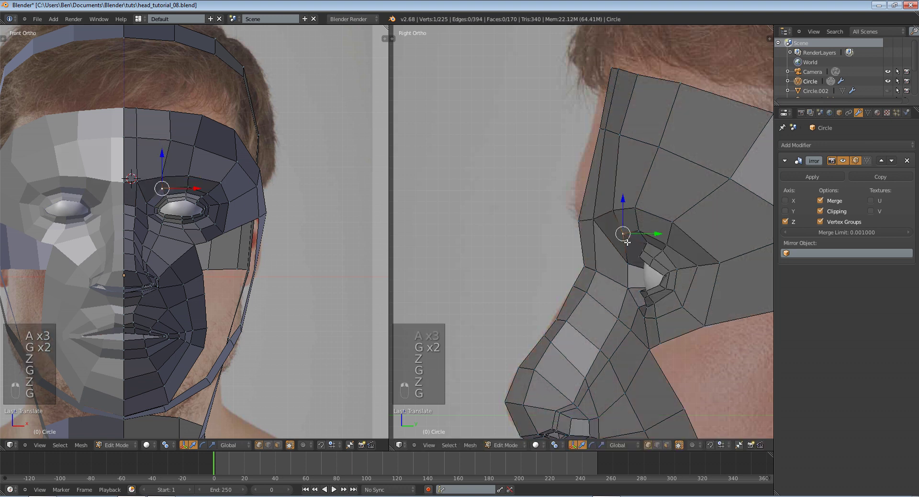
click(650, 236)
key(g)
key(g)
key(g)
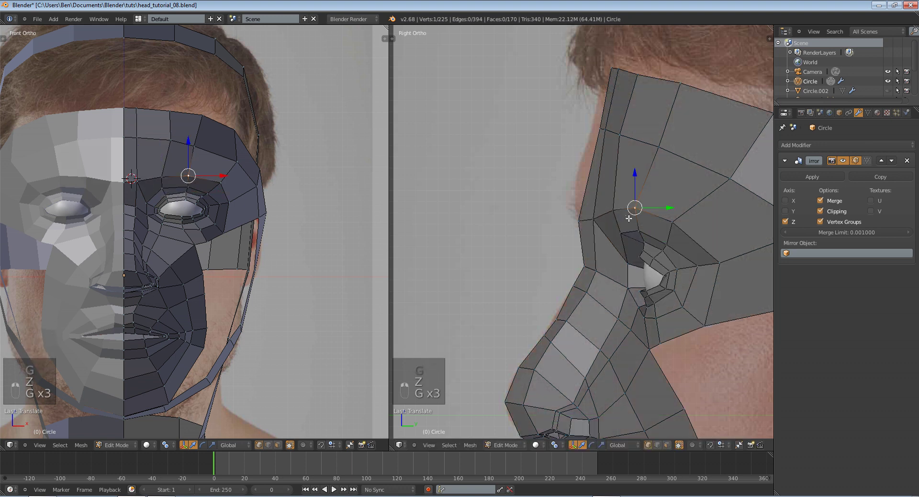
Adjust the eye-loop vertices above the middle and outer part of the eye using the front and side views
click(198, 157)
key(z)
scroll(198, 157, up, 3)
key(z)
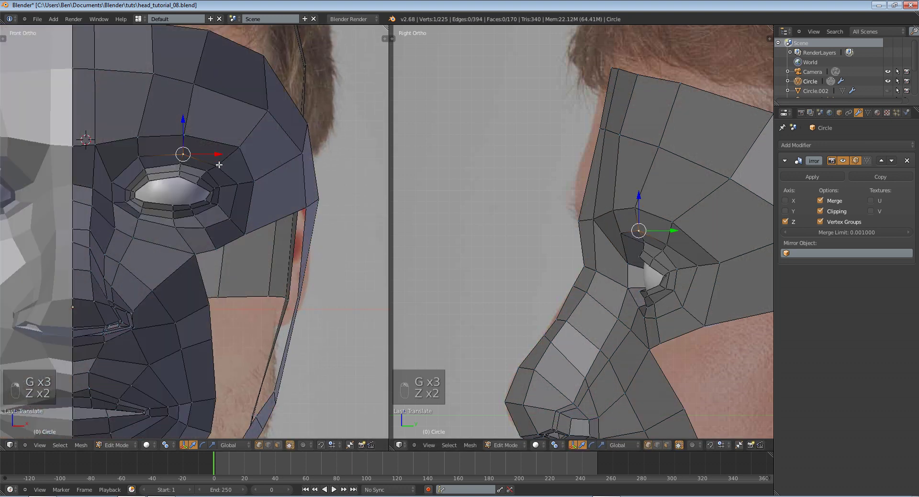
key(g)
key(g)
key(g)
key(g)
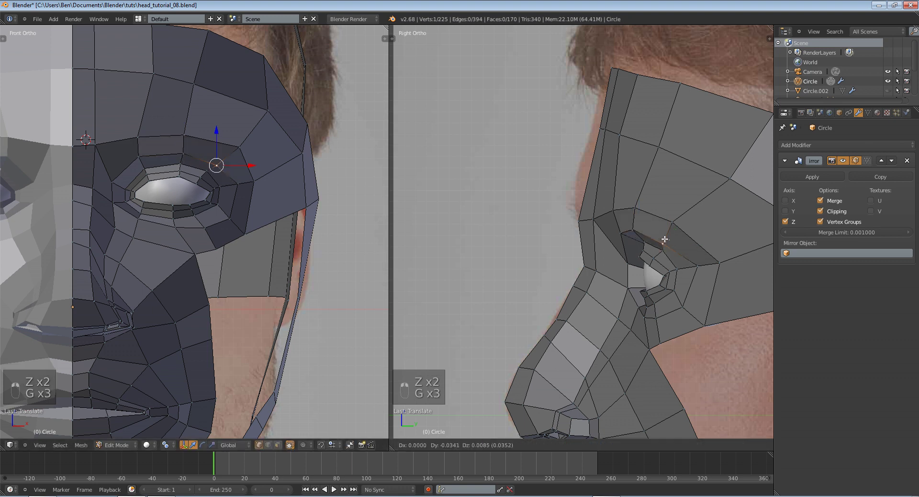
Move the eye-loop vertices around the outer corner and below the eye, plus the outermost ring vertex beside them
key(g)
key(g)
key(g)
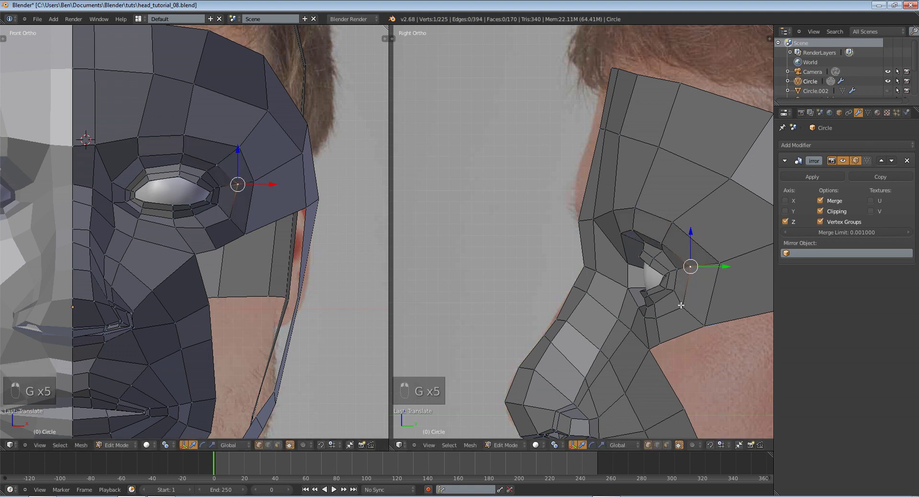
key(g)
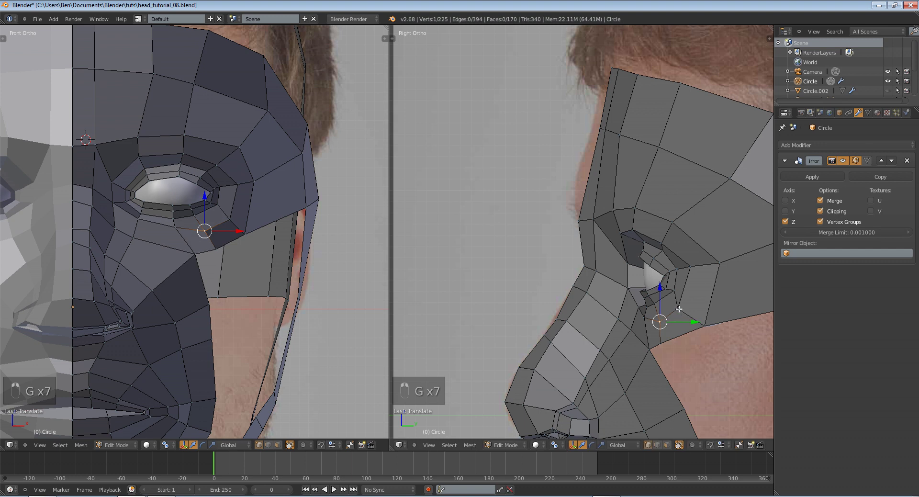
key(g)
click(717, 266)
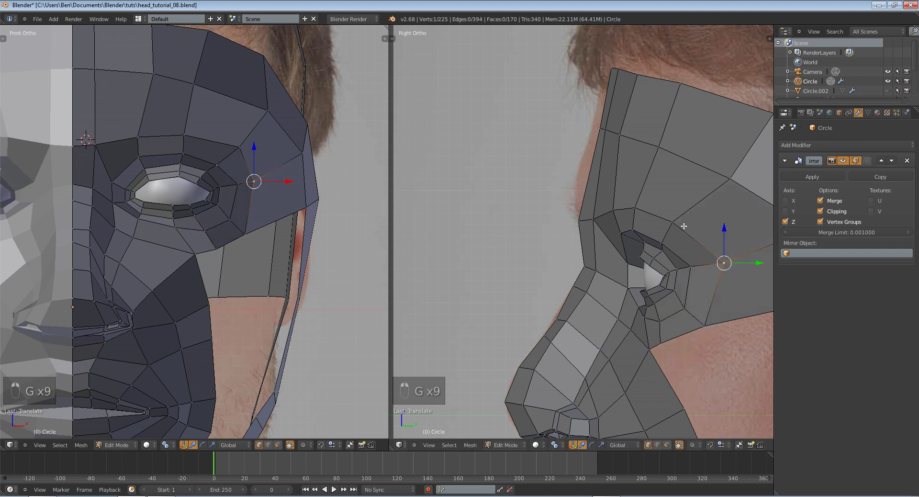
Raise the outer and middle vertices of the brow edge slightly in side view
right_click(683, 226)
key(g)
click(685, 224)
right_click(636, 207)
key(g)
click(637, 206)
Raise the two inner brow-edge vertices between the eye and the nose bridge slightly in side view
right_click(616, 208)
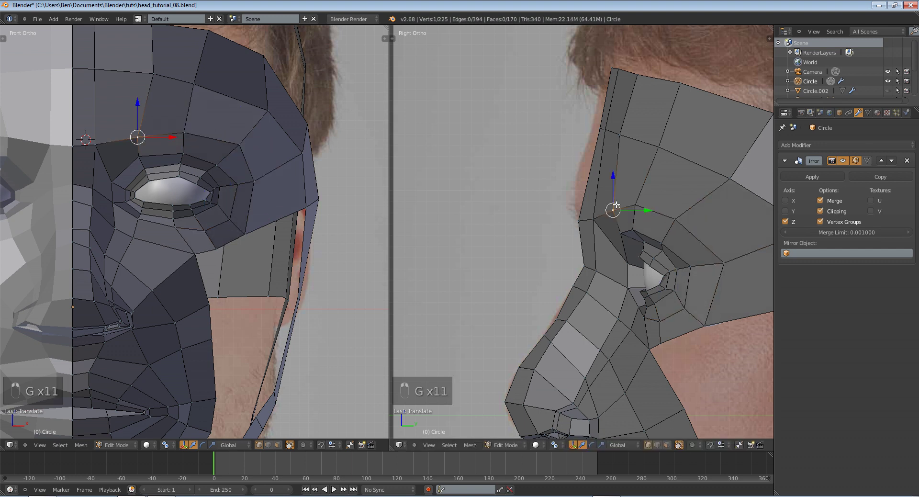
key(g)
click(615, 206)
right_click(588, 222)
key(g)
click(587, 219)
key(a)
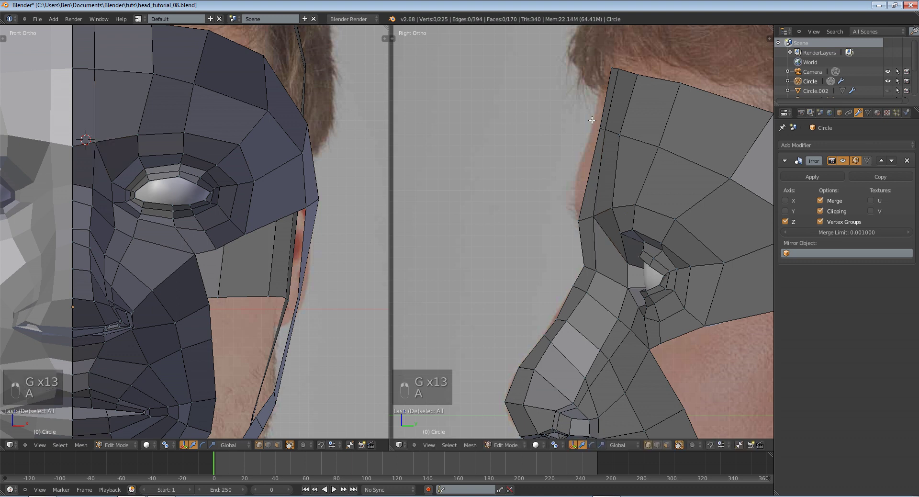
Shift the vertices of the middle forehead row forward toward the forehead profile in side view
key(b)
drag(594, 120, 668, 160)
key(g)
click(617, 151)
key(a)
key(b)
key(g)
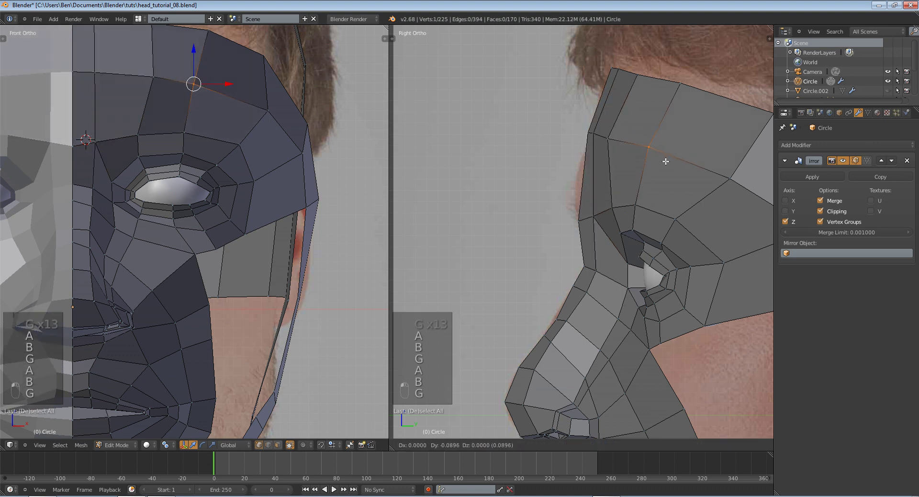
click(657, 160)
Fine-tune two inner vertices of the middle forehead row for even horizontal spacing
right_click(609, 140)
key(g)
click(624, 140)
shift+middle_drag(639, 149, 578, 147)
right_click(598, 151)
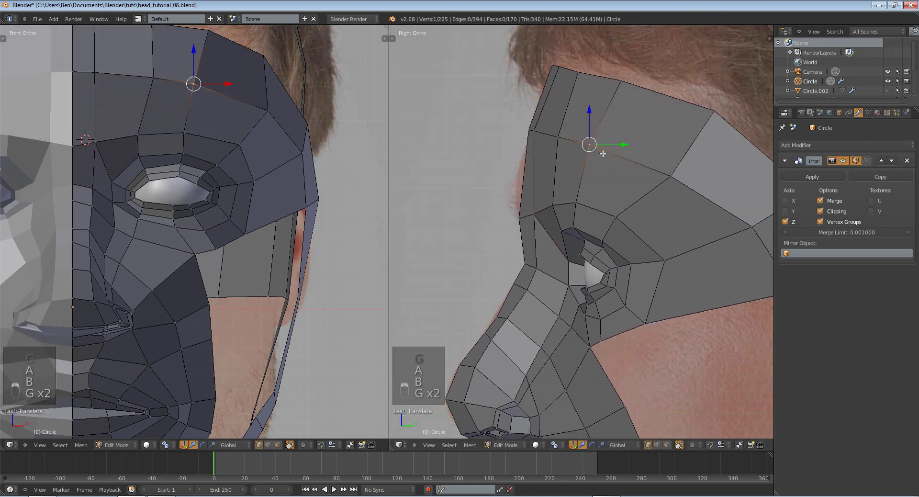
key(g)
click(604, 152)
Move the outer vertex of the middle forehead row forward and upward
key(g)
right_click(666, 184)
right_click(663, 184)
key(g)
click(643, 175)
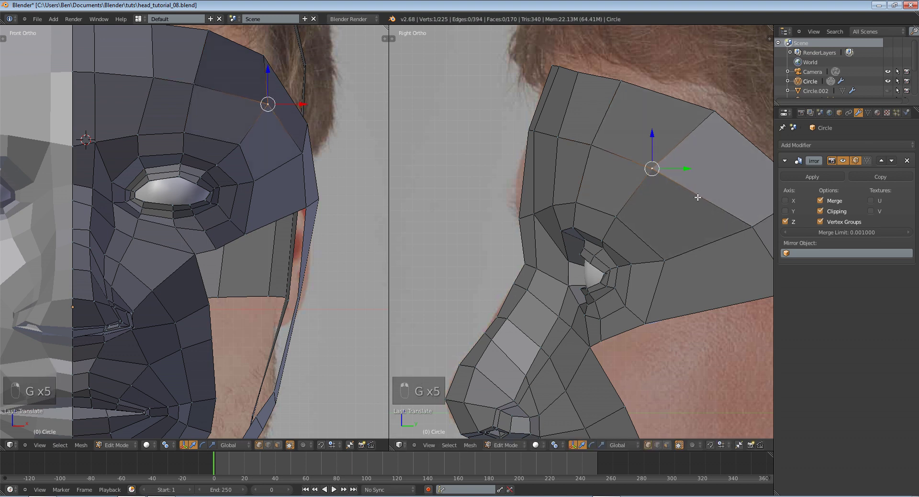
Move the temple vertex and the outer hairline vertex above it forward and upward in side view
shift+middle_drag(735, 213, 663, 201)
right_click(680, 218)
key(g)
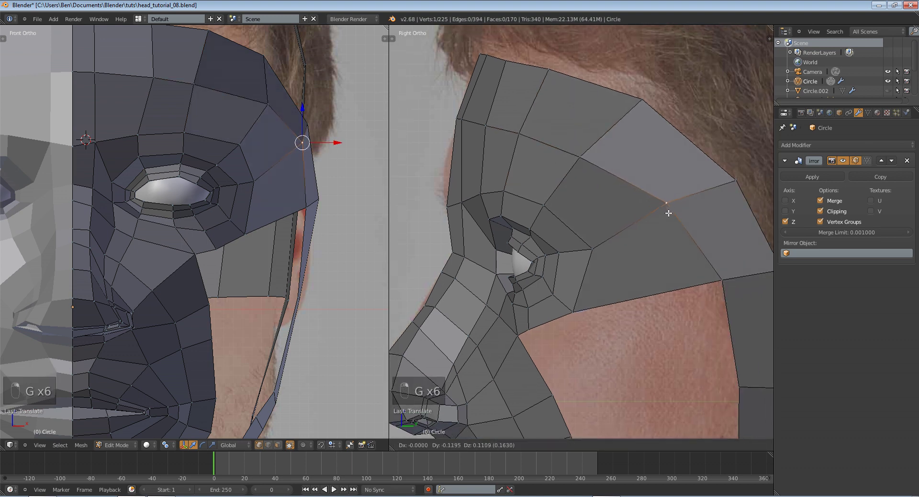
click(668, 213)
right_click(735, 179)
key(g)
click(718, 156)
Shift the middle-row and top-edge forehead vertices beside the centre line sideways, away from the mirror plane
key(Tab)
scroll(567, 176, down, 3)
scroll(565, 179, up, 1)
middle_drag(567, 189, 631, 211)
key(Tab)
right_click(492, 168)
middle_drag(492, 168, 504, 172)
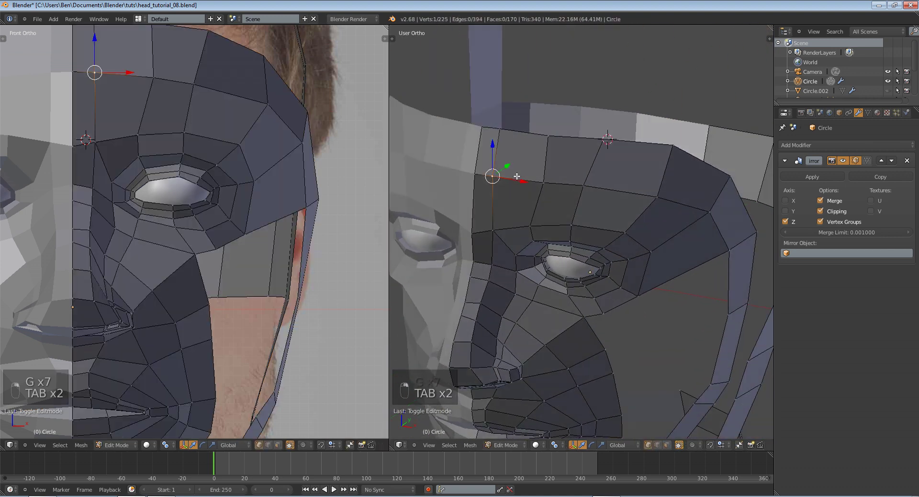
key(g)
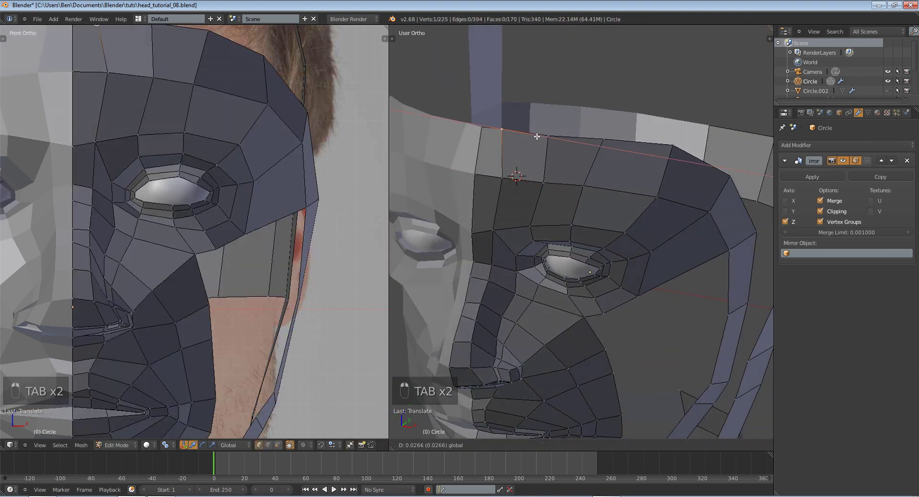
click(542, 140)
Shift the brow vertex beside the centre line slightly outward, away from the mirror plane
key(Tab)
middle_drag(541, 140, 506, 202)
key(Tab)
right_click(506, 202)
drag(524, 202, 533, 201)
Examine the whole head shape in Object Mode from an angled view
key(Tab)
middle_drag(533, 201, 625, 219)
scroll(475, 216, down, 4)
key(a)
key(a)
key(a)
key(a)
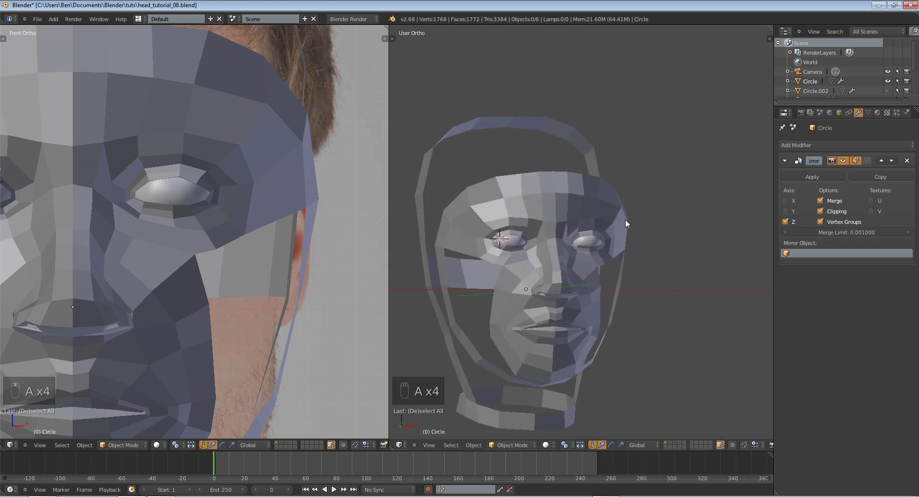
In side view, reposition the two vertices on the open cheek edge below the outer eye, spacing them farther back
key(KP_3)
scroll(625, 220, up, 6)
key(Tab)
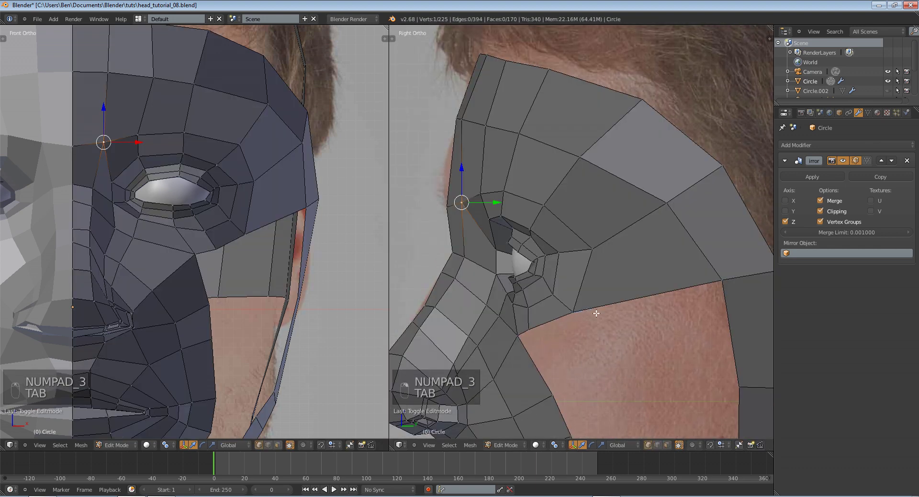
key(g)
key(g)
click(593, 311)
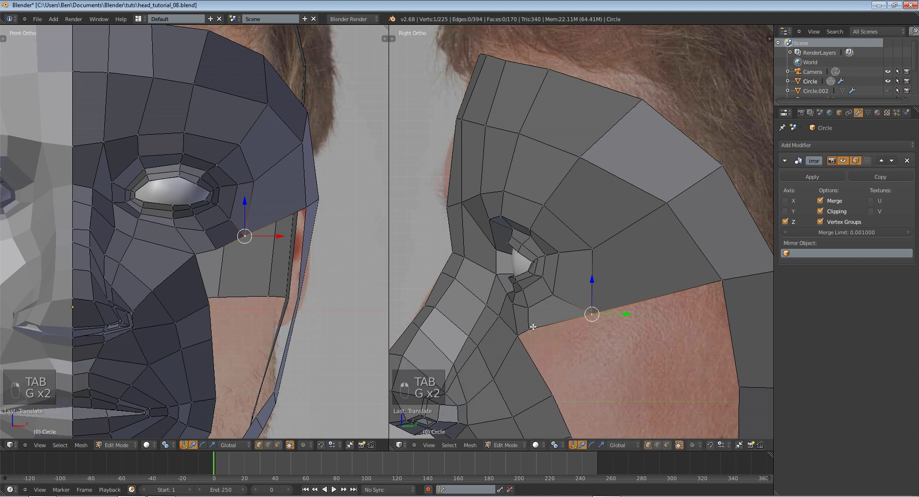
right_click(533, 327)
key(g)
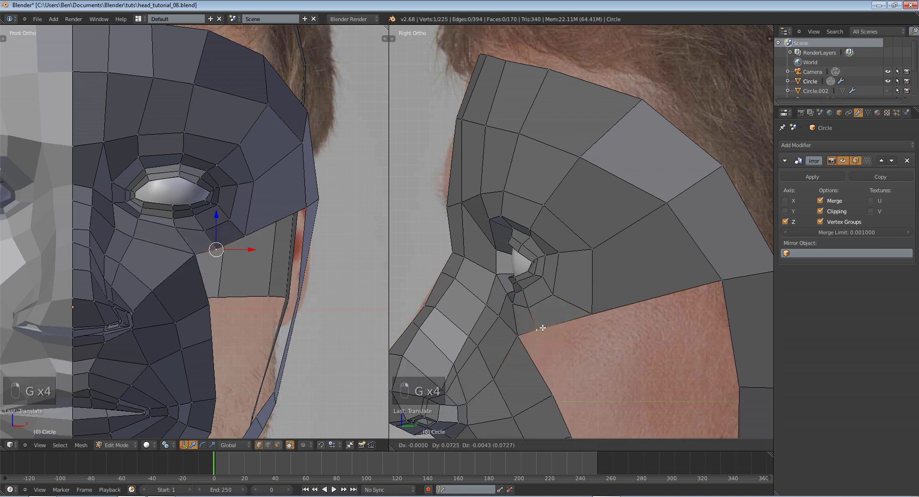
click(543, 328)
Save the head model file
key(Tab)
scroll(555, 323, down, 6)
key(ctrl+s)
key(Tab)
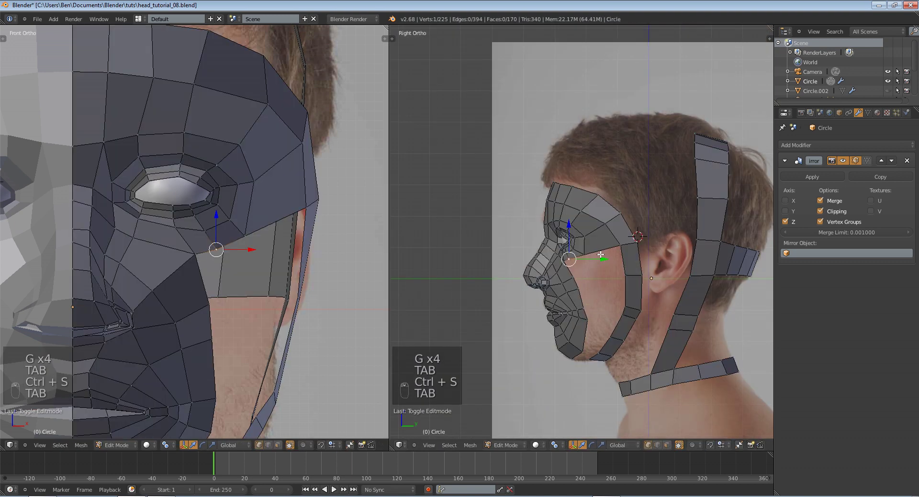
scroll(646, 191, up, 4)
scroll(633, 217, down, 5)
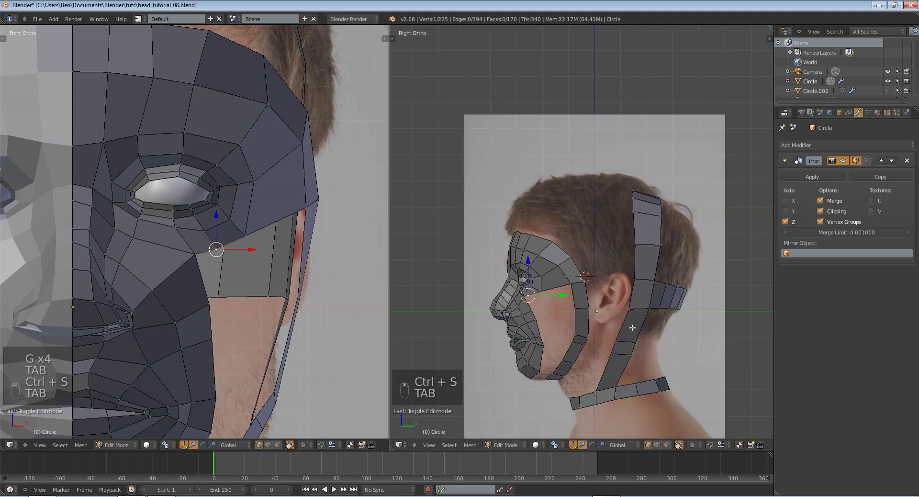
key(Tab)
key(Tab)
In front view, adjust the pair of upper jaw-strip vertices beside the mouth to follow the face outline
shift+middle_drag(294, 320, 279, 176)
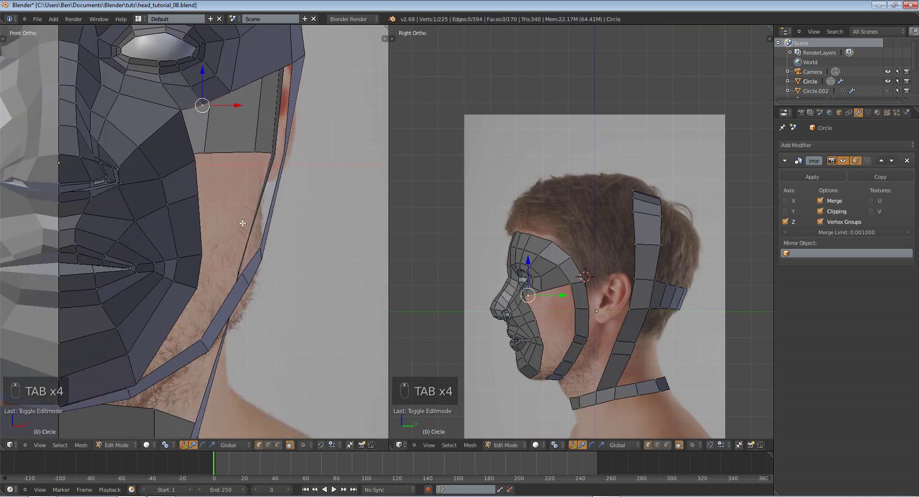
key(a)
key(a)
key(a)
key(a)
key(a)
key(b)
drag(249, 238, 288, 269)
key(g)
click(278, 256)
key(a)
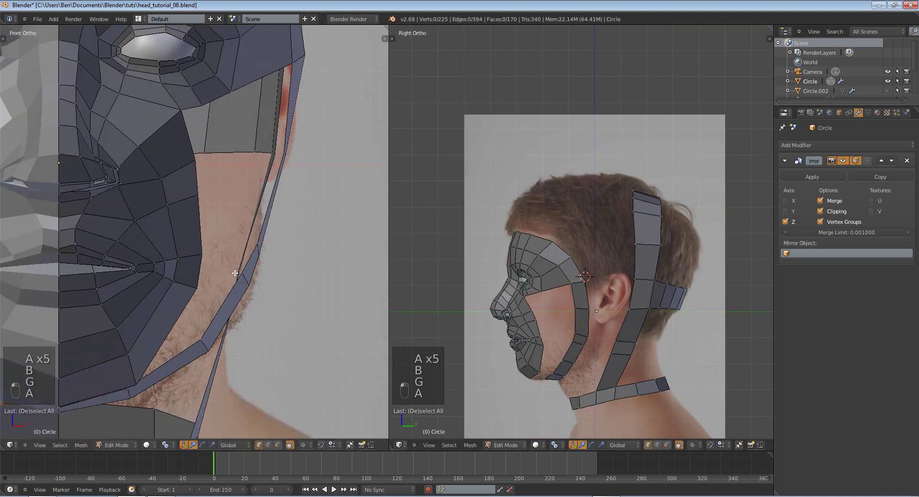
Adjust the next pair of jaw-strip vertices down to follow the jaw outline in front view
key(b)
drag(230, 263, 256, 285)
key(g)
click(286, 296)
Try a Grease Pencil guide line across the cheek gap from the chin up toward the eye, and remove it
scroll(494, 361, up, 4)
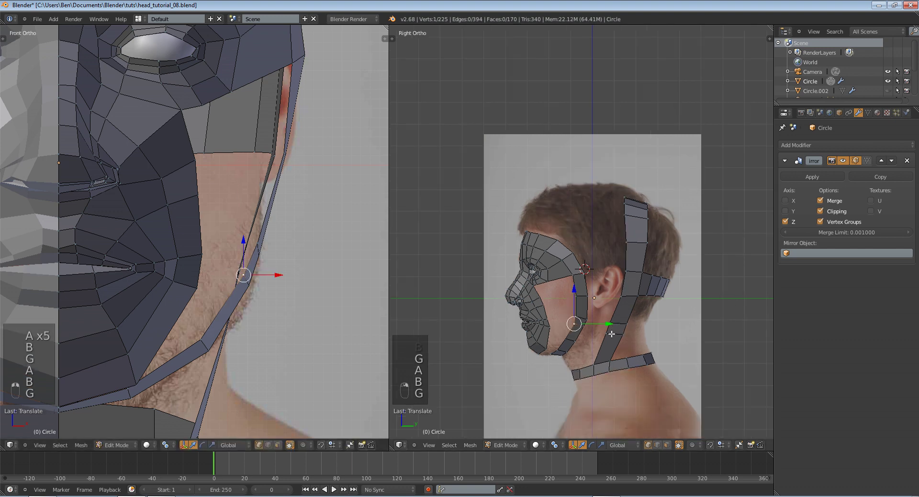
mouse_move(586, 384)
mouse_down()
mouse_move(621, 326)
mouse_move(617, 247)
mouse_up()
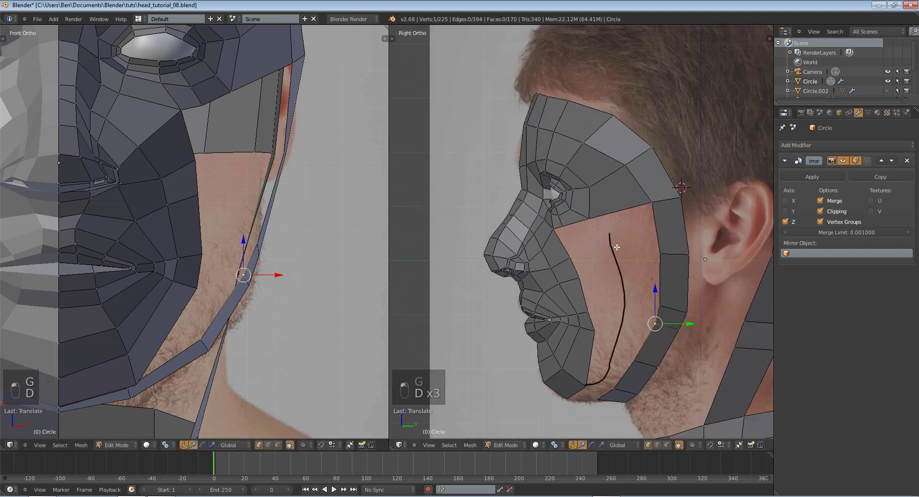
key(ctrl+z)
right_drag(613, 232, 621, 277)
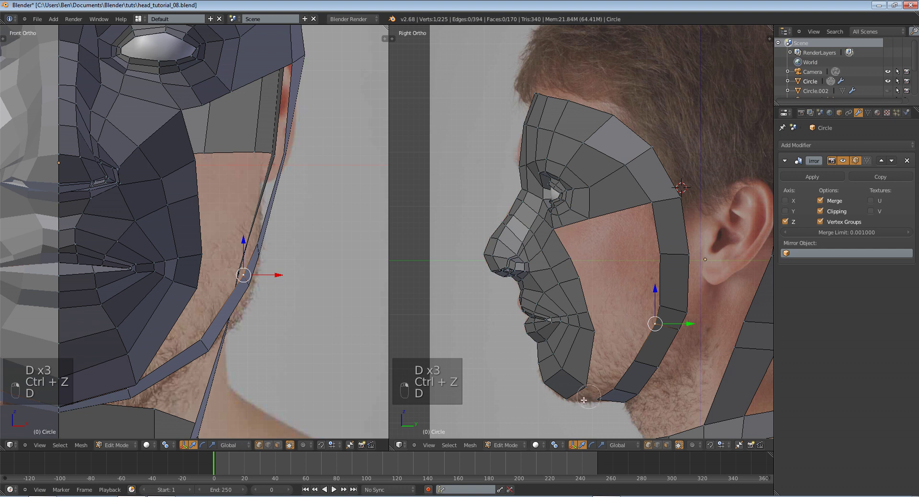
Fill two faces joining the chin's rear edge to the end of the jaw strip
shift+middle_drag(603, 378, 604, 273)
shift+middle_drag(134, 383, 352, 186)
scroll(582, 230, up, 2)
key(a)
shift+right_click(131, 180)
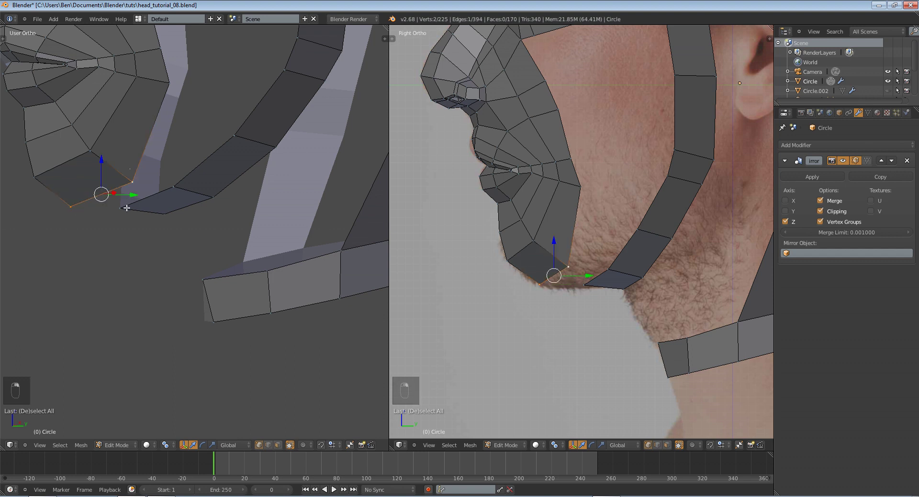
key(f)
right_click(140, 183)
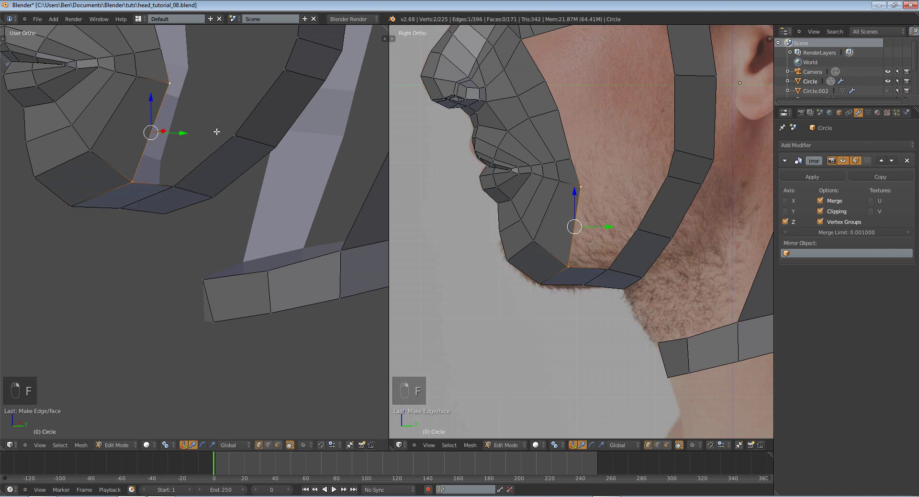
key(f)
scroll(181, 180, up, 2)
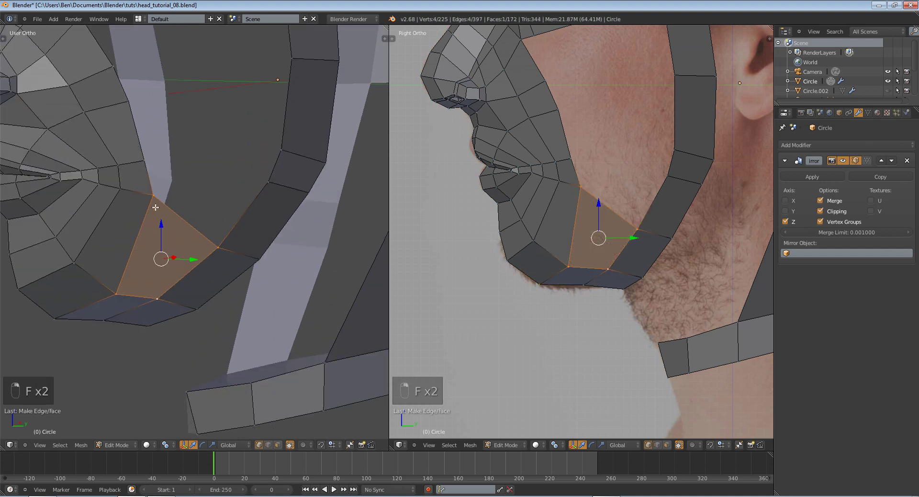
Move the upper corner vertex of the new chin-to-jaw face slightly down
key(a)
right_click(152, 206)
key(g)
click(143, 159)
key(a)
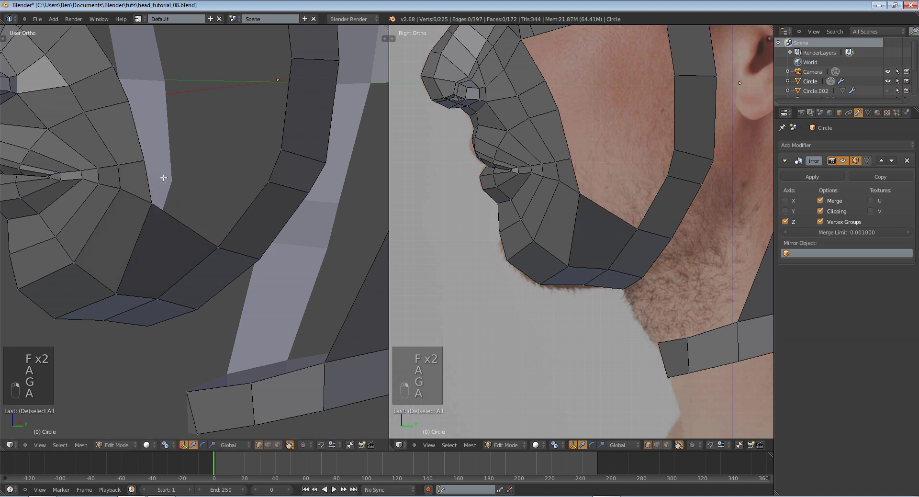
Undo the corner vertex move and the fill of the large face between the chin and the jaw strip
key(ctrl+z)
key(ctrl+z)
key(ctrl+z)
key(ctrl+z)
key(ctrl+z)
key(ctrl+z)
key(ctrl+z)
key(ctrl+z)
key(ctrl+z)
key(ctrl+z)
key(ctrl+z)
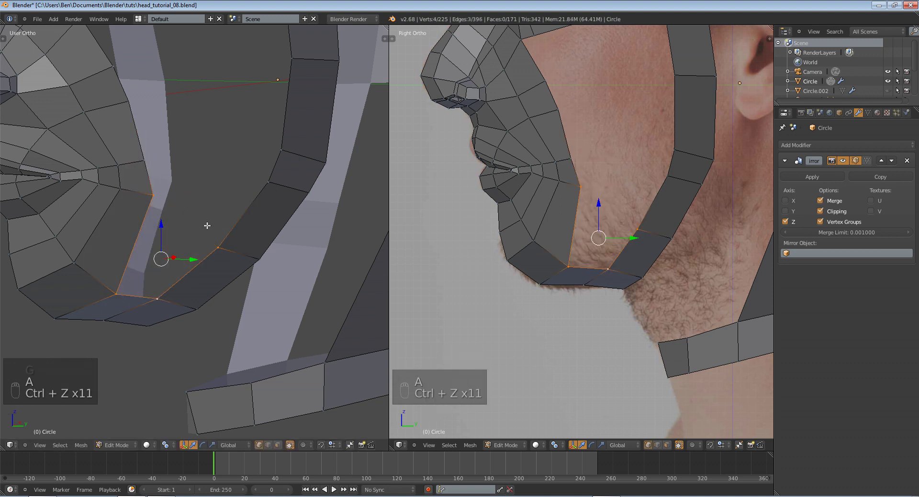
Try a loop cut from the mouth corner down to the lower cheek edge, and shift it outward in front view
key(a)
key(ctrl+r)
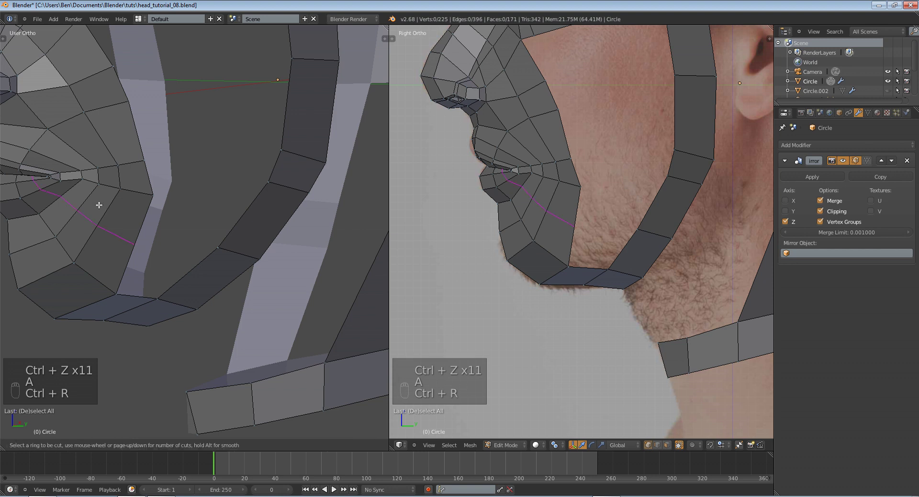
click(102, 203)
click(106, 200)
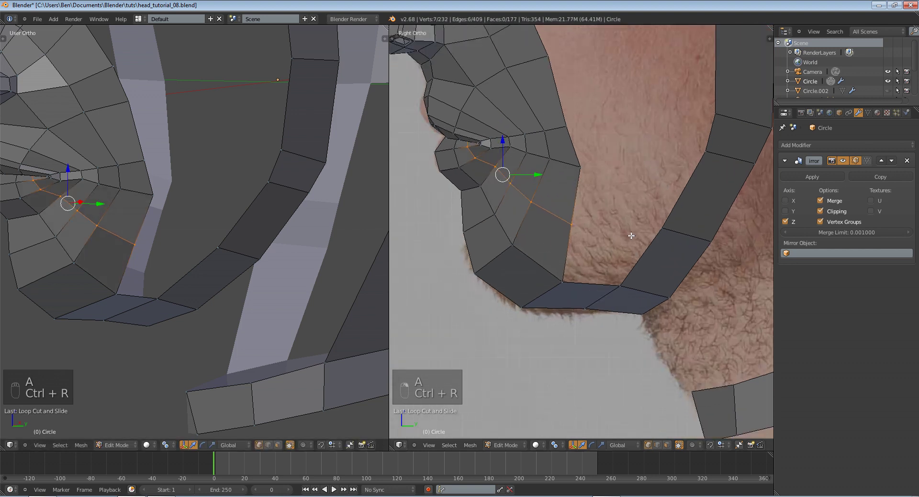
scroll(582, 216, up, 2)
key(KP_1)
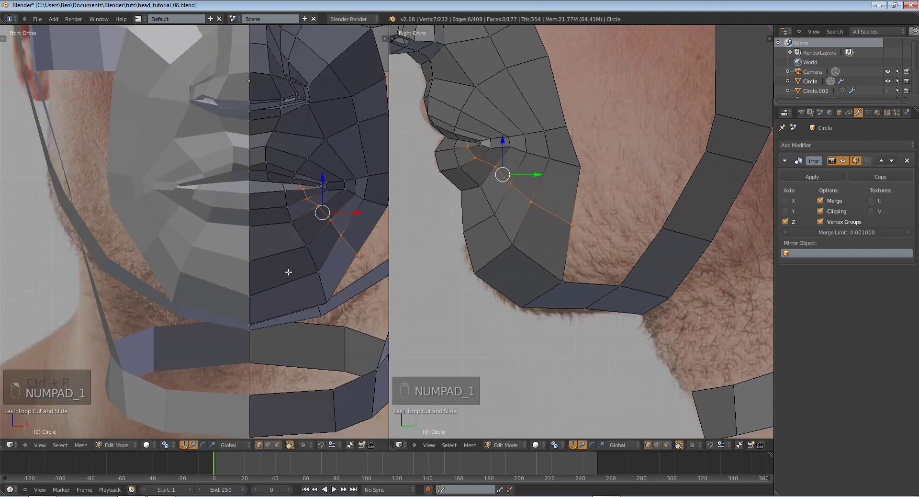
shift+middle_drag(288, 272, 256, 250)
key(g)
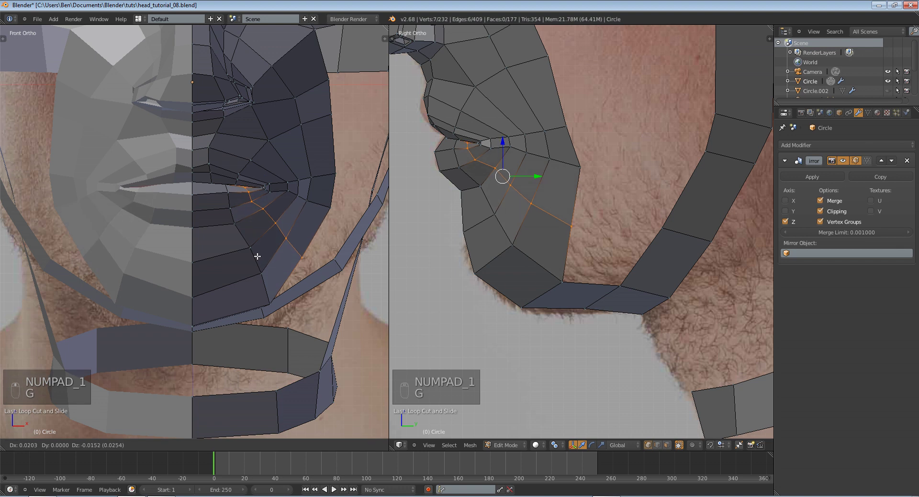
click(257, 256)
Try moving the outer vertices of the new mouth-corner loop outward, then adjusting them individually in side view
key(a)
key(b)
drag(265, 216, 311, 265)
key(g)
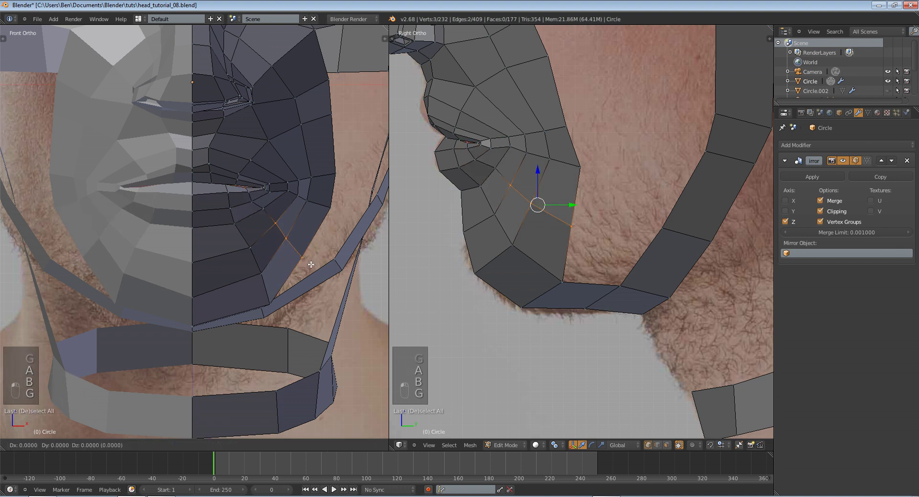
click(313, 268)
key(Tab)
key(Tab)
right_click(537, 206)
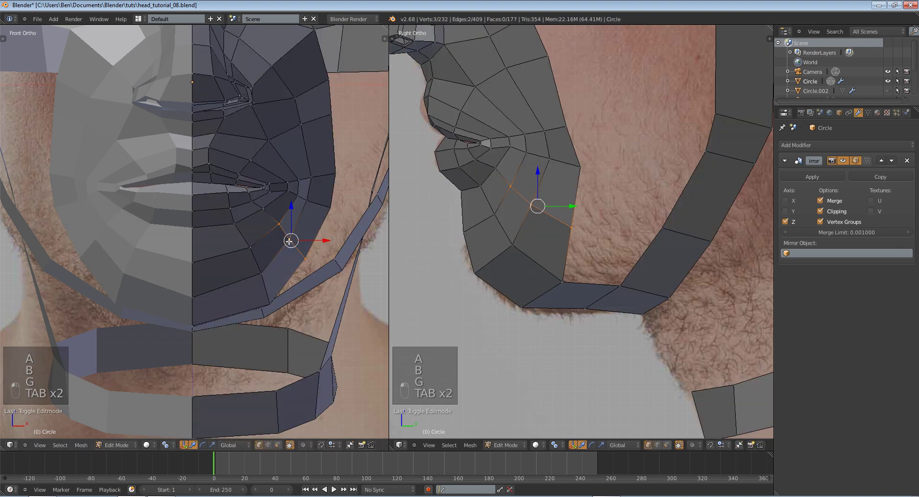
key(g)
click(481, 267)
key(g)
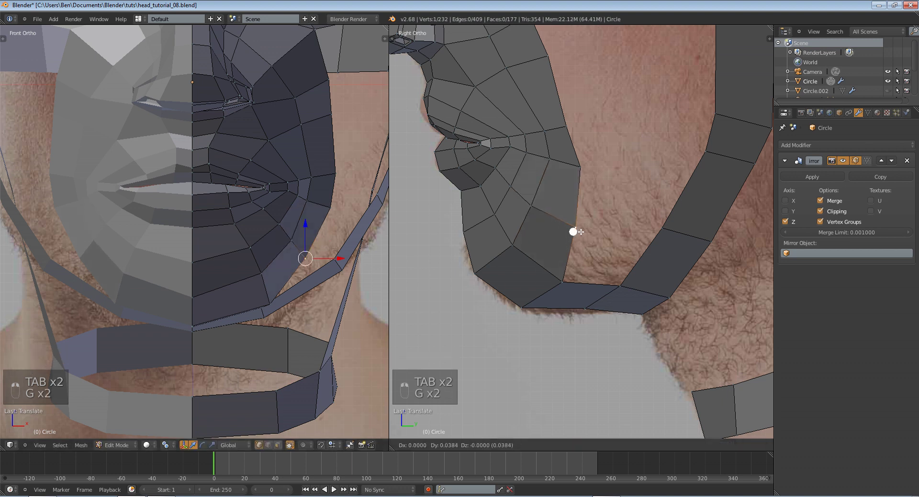
click(579, 227)
Undo the vertex adjustments and the loop cut below the mouth corner
key(ctrl+z)
key(ctrl+z)
key(ctrl+z)
key(ctrl+z)
key(ctrl+z)
key(ctrl+z)
key(ctrl+z)
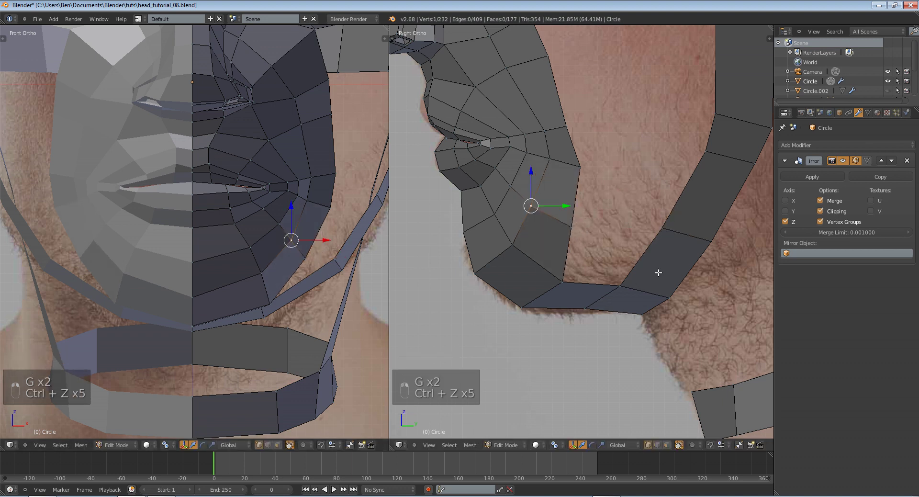
scroll(659, 272, down, 3)
scroll(658, 272, down, 2)
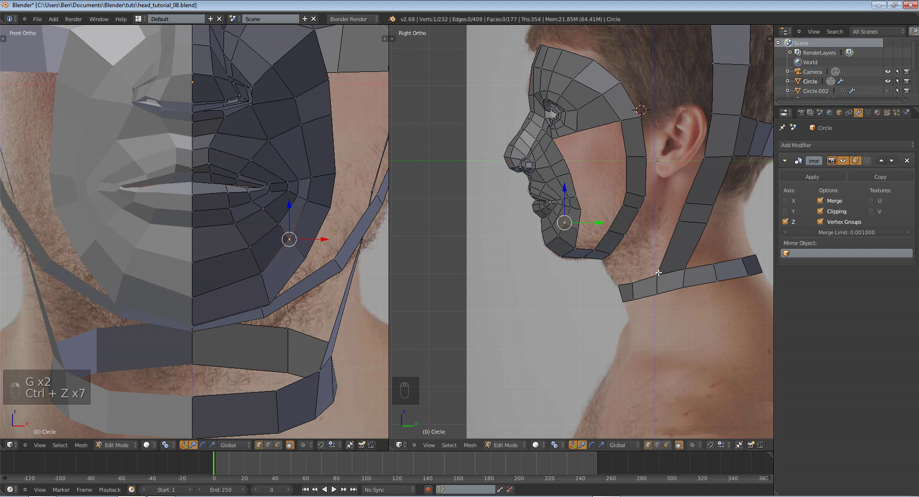
key(ctrl+z)
key(ctrl+z)
key(ctrl+z)
key(ctrl+z)
key(ctrl+z)
key(ctrl+z)
key(ctrl+z)
key(ctrl+z)
key(ctrl+z)
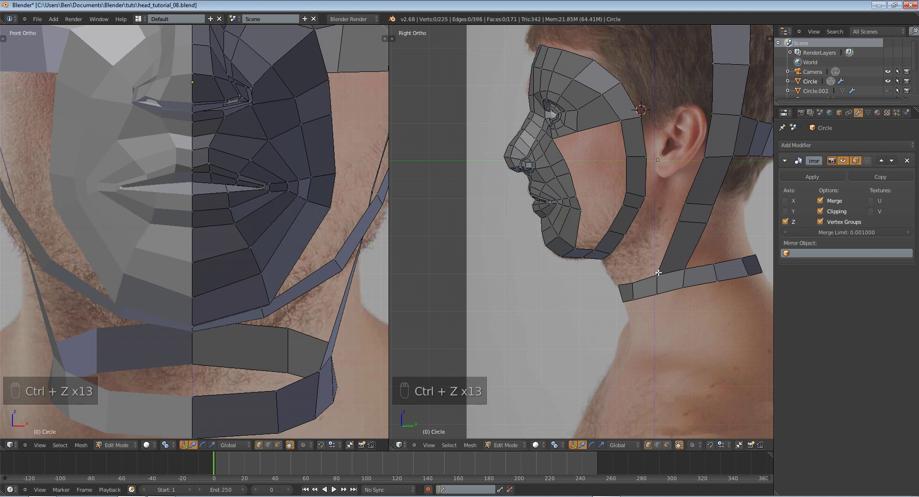
Delete the edge loop that crosses the lower jaw strip just behind the chin, keeping the strip as one longer face
scroll(653, 272, up, 5)
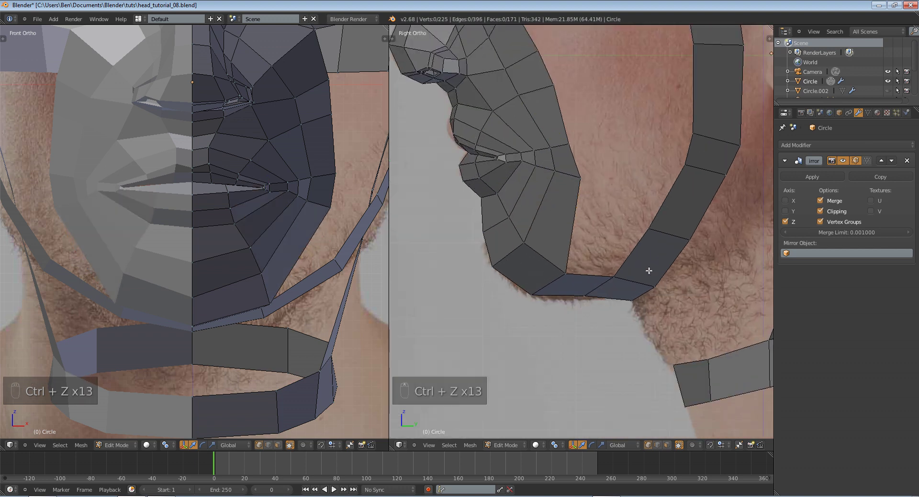
shift+right_click(690, 240)
key(Delete)
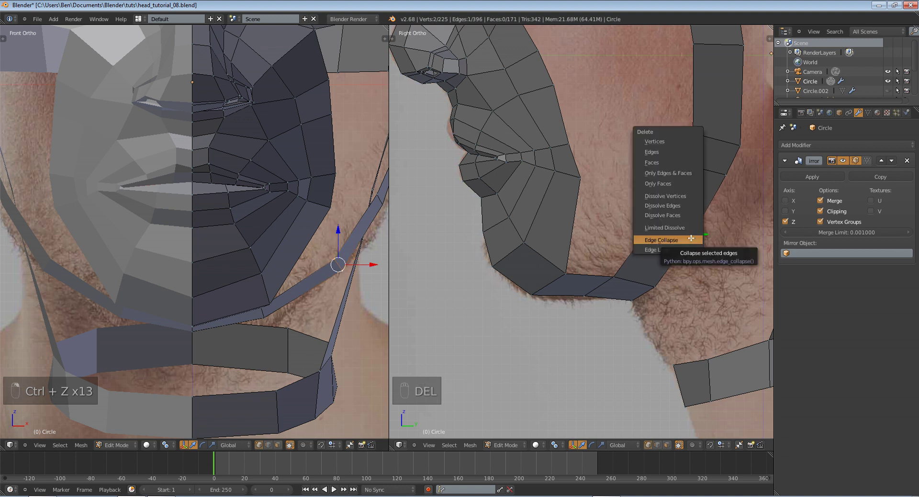
click(691, 239)
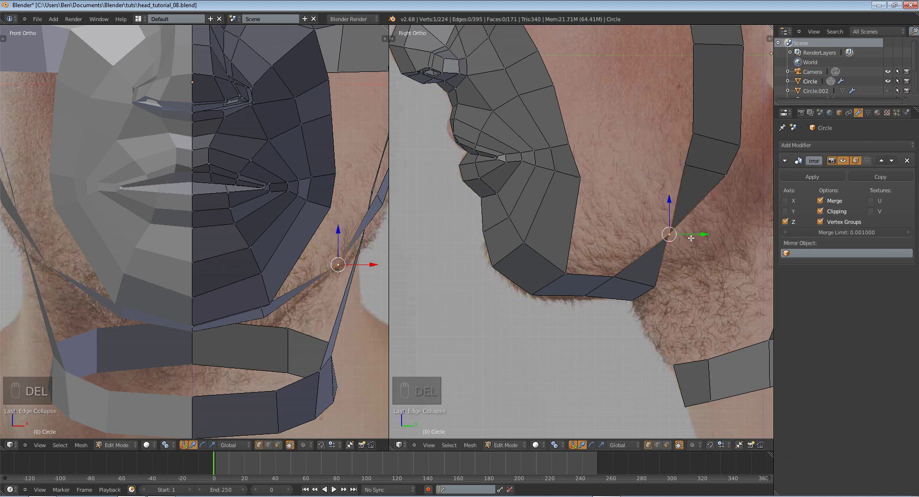
key(ctrl+z)
key(Delete)
click(690, 245)
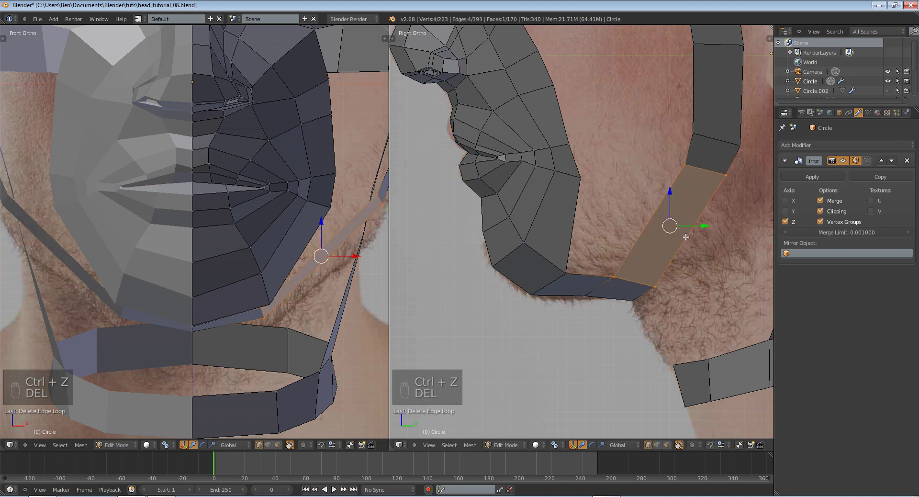
Fill a four-sided face between the chin's rear edge and the inner edge of the lower jaw strip
key(a)
shift+click(579, 177)
shift+click(565, 273)
shift+click(616, 276)
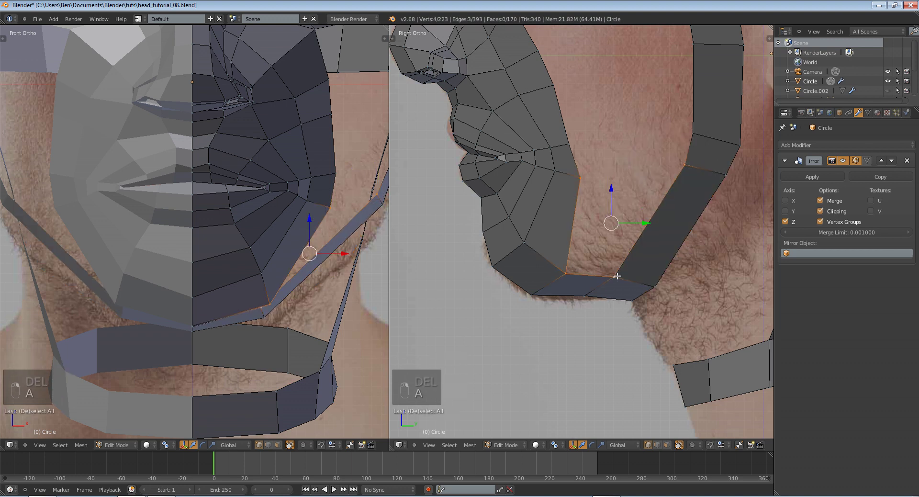
key(f)
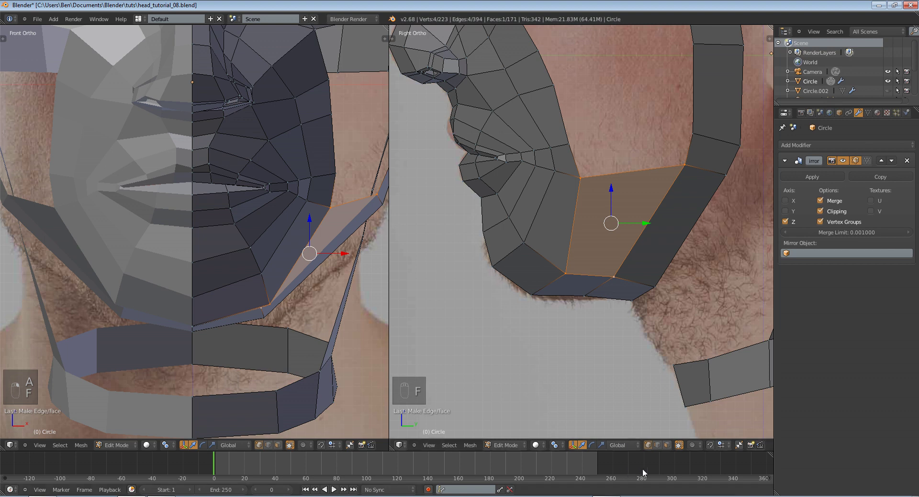
In edge select mode, fill two more faces across the cheek gap between the mouth area and the side strip
click(657, 445)
right_click(631, 171)
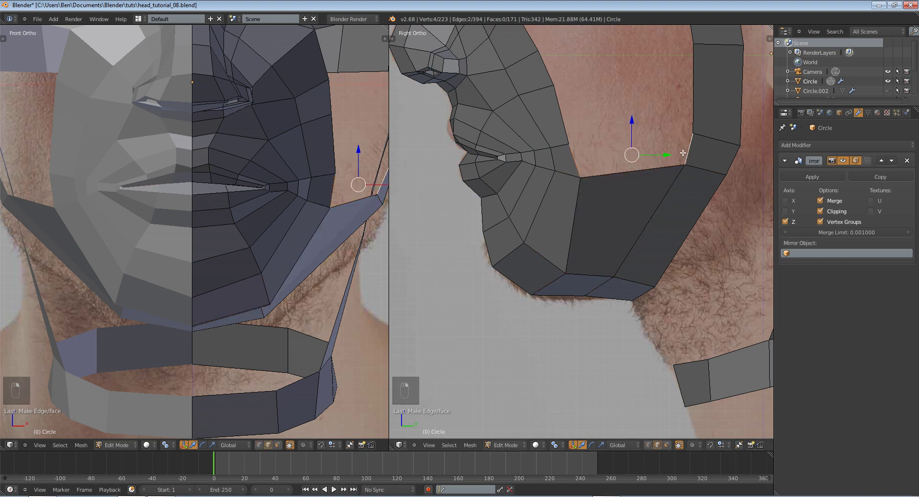
shift+middle_drag(634, 122, 623, 211)
key(f)
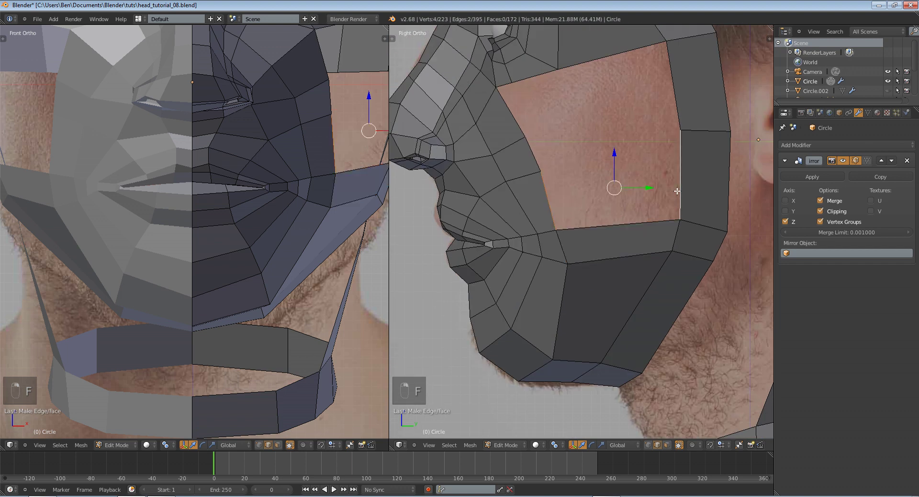
key(f)
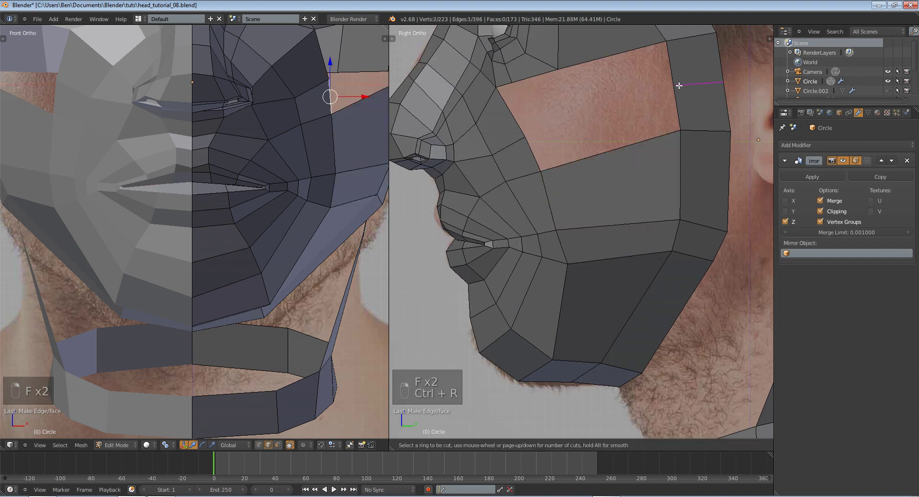
Cut a loop across the side strip beside the cheek gap and fill the next cheek face up to it
click(679, 85)
click(682, 100)
right_click(679, 114)
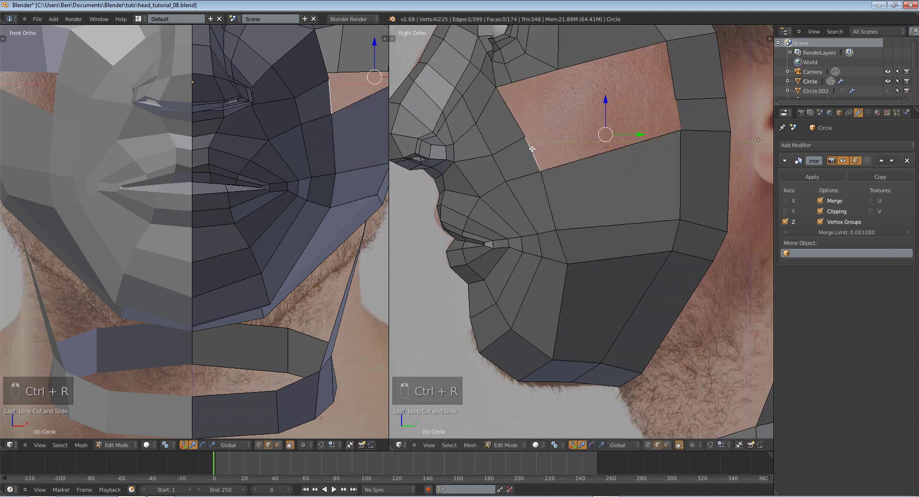
key(f)
right_click(523, 113)
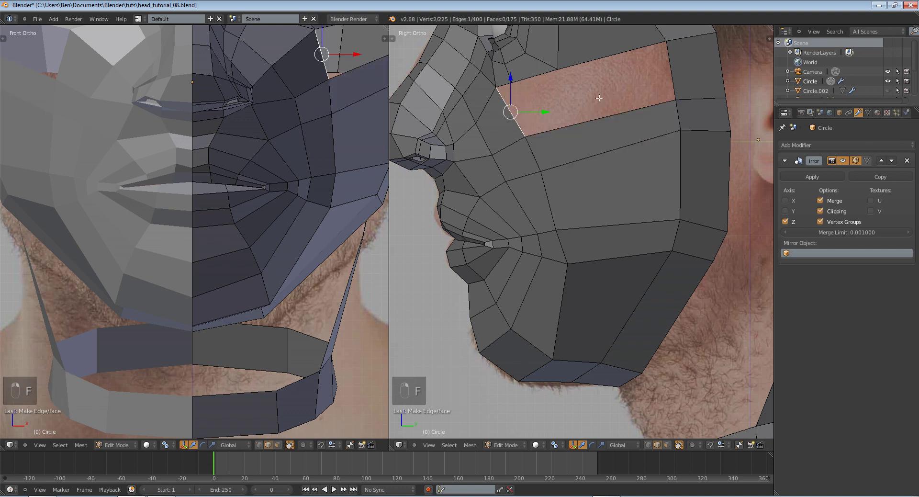
scroll(598, 98, up, 2)
key(a)
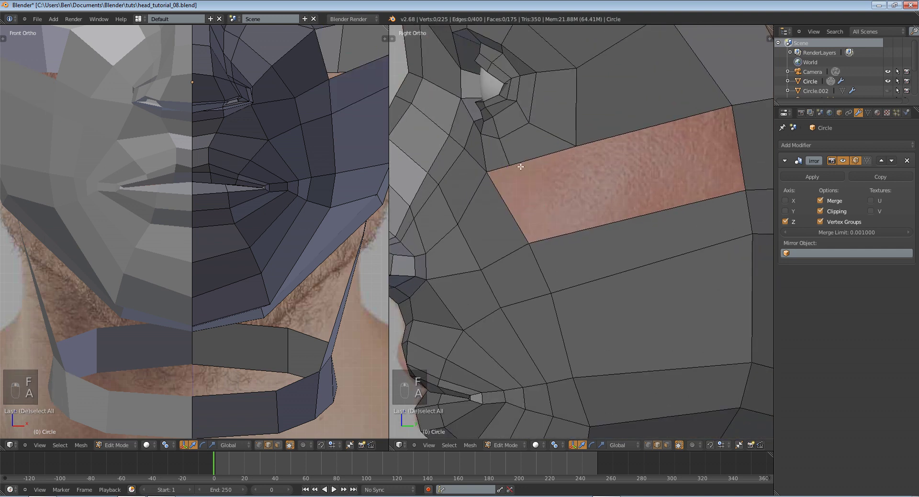
Cut a vertical loop through the cheek faces, slide it toward the mouth, and fill the front face below the eye
key(ctrl+r)
click(566, 238)
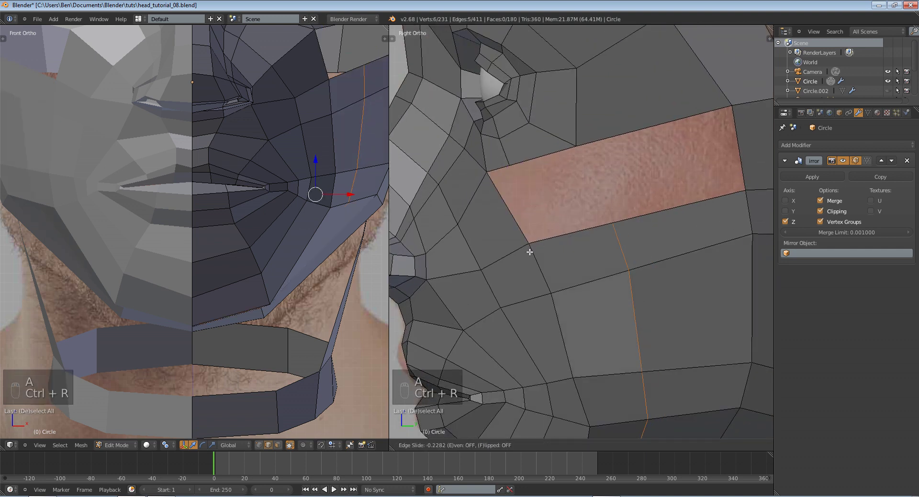
click(497, 278)
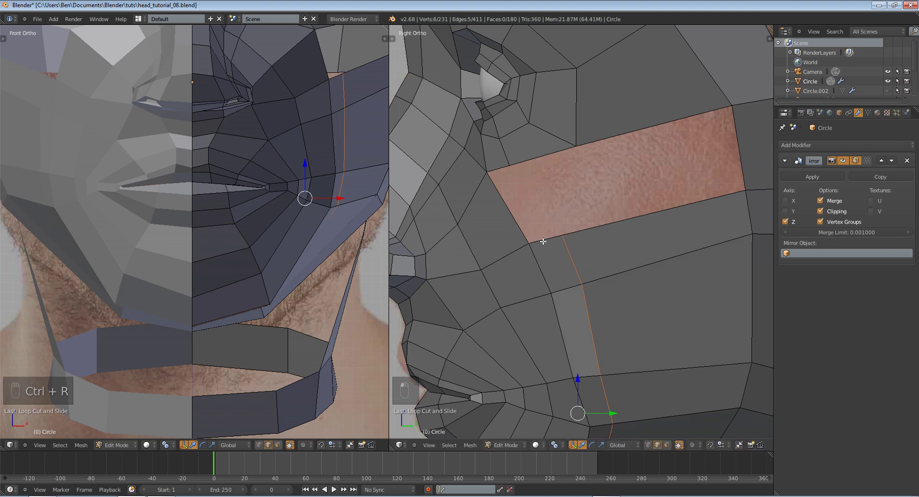
right_click(543, 242)
shift+right_click(499, 167)
key(f)
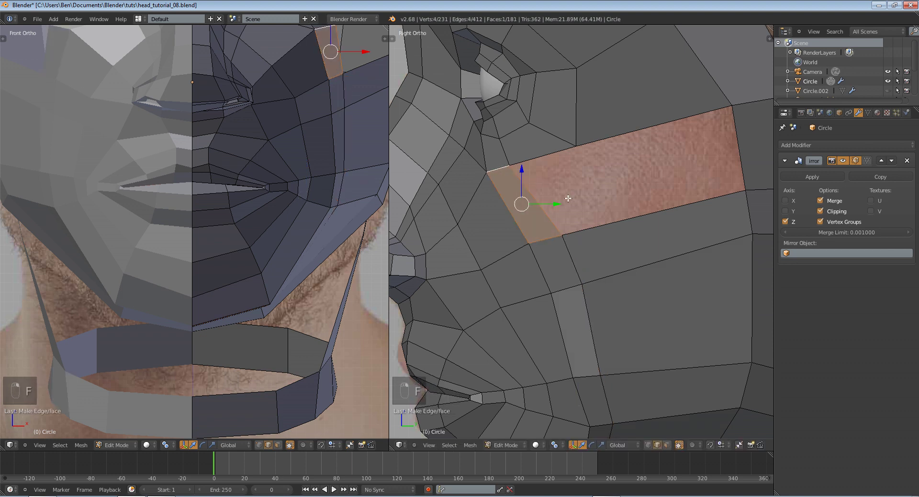
Cut a second vertical loop through the cheek faces and fill the last two faces of the gap below the eye
key(ctrl+r)
click(603, 226)
click(568, 235)
right_click(588, 217)
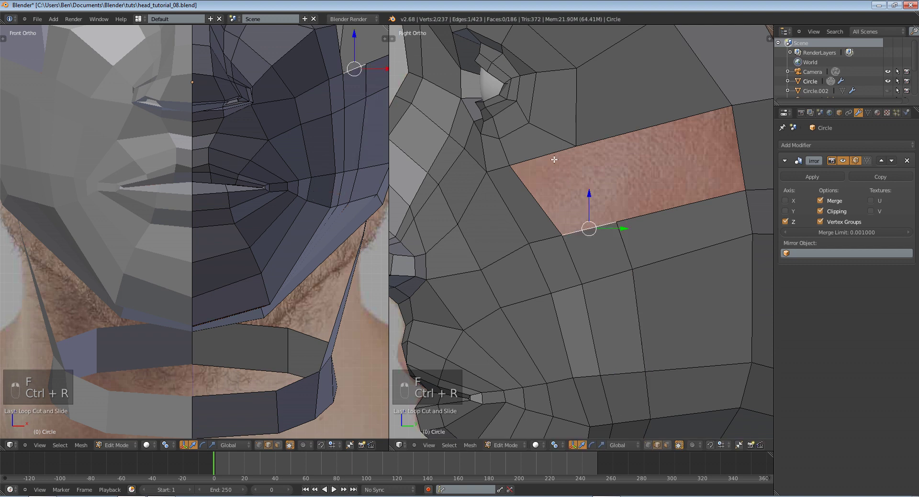
key(f)
right_click(675, 207)
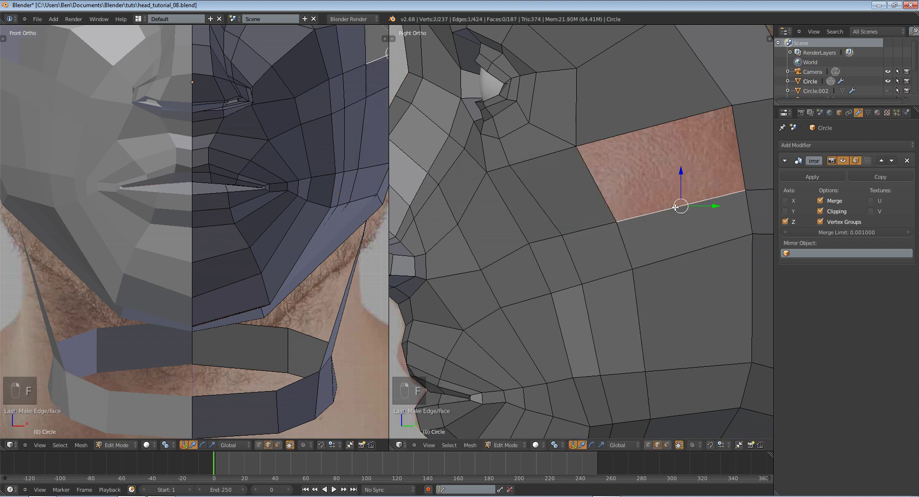
key(f)
Examine the filled cheek and jaw surface in Object Mode from several angles
scroll(650, 135, down, 6)
key(Tab)
mouse_move(567, 274)
middle_down()
mouse_move(674, 288)
mouse_move(628, 260)
mouse_move(573, 286)
middle_up()
key(Tab)
key(Tab)
scroll(588, 256, up, 5)
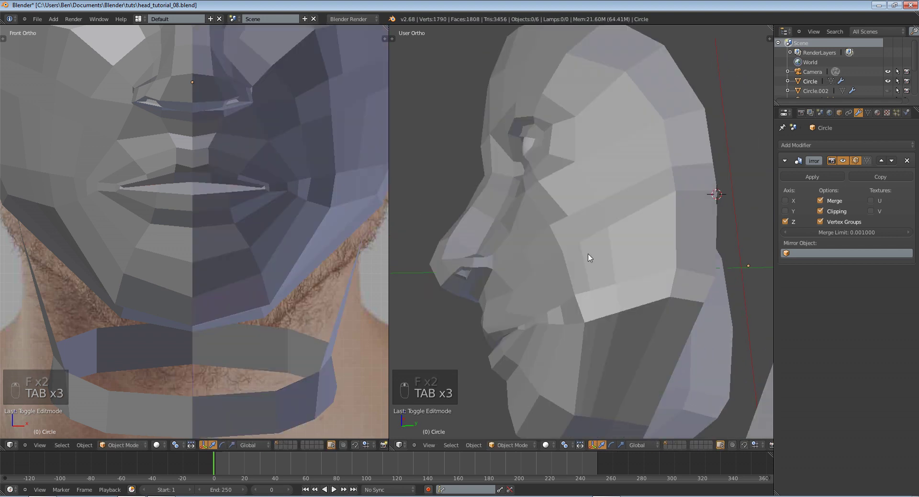
middle_drag(589, 256, 555, 360)
scroll(674, 288, down, 4)
Try moving a lower jaw edge along the X axis, and undo the move
key(Tab)
right_click(630, 311)
key(g)
key(x)
click(645, 315)
key(ctrl+z)
Compare the face's overall shape between Object and Edit Mode and between solid and wireframe shading
key(Tab)
key(Tab)
key(Tab)
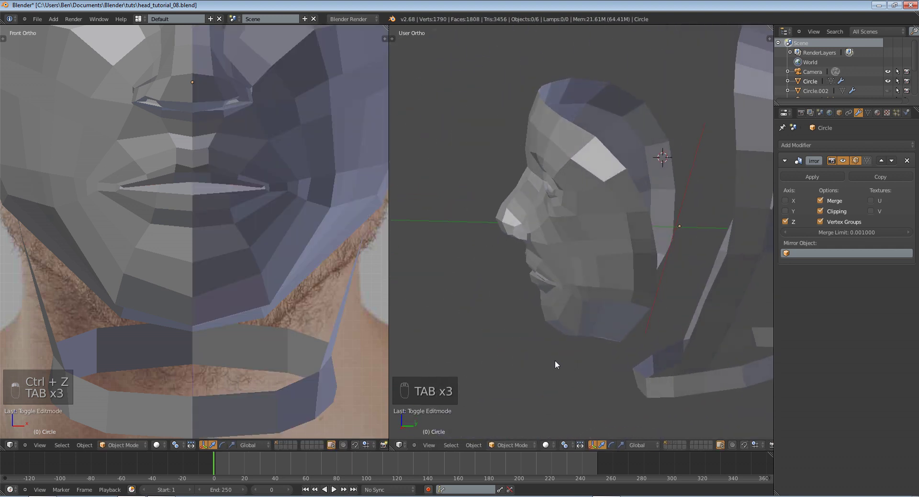
key(Tab)
key(Tab)
key(Tab)
key(z)
key(z)
key(z)
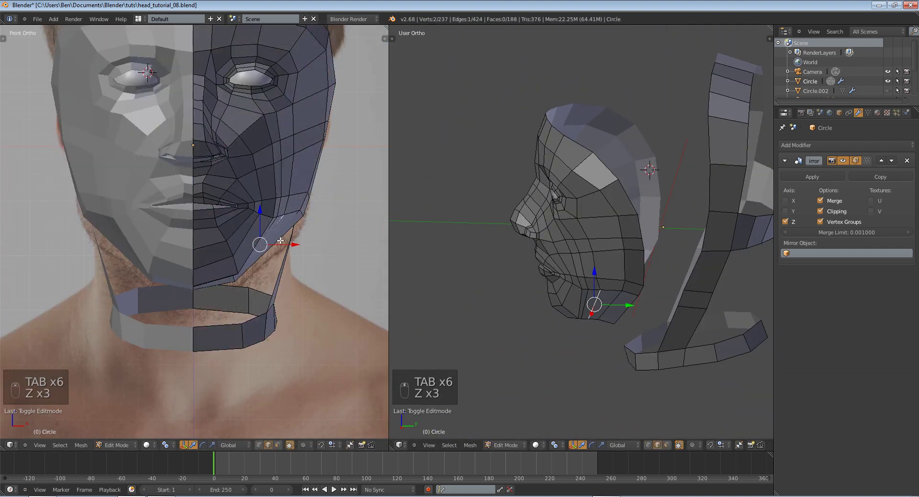
Try rotating the lower jaw edge in front view to follow the jaw outline, and undo the rotation
scroll(292, 268, up, 3)
key(z)
key(r)
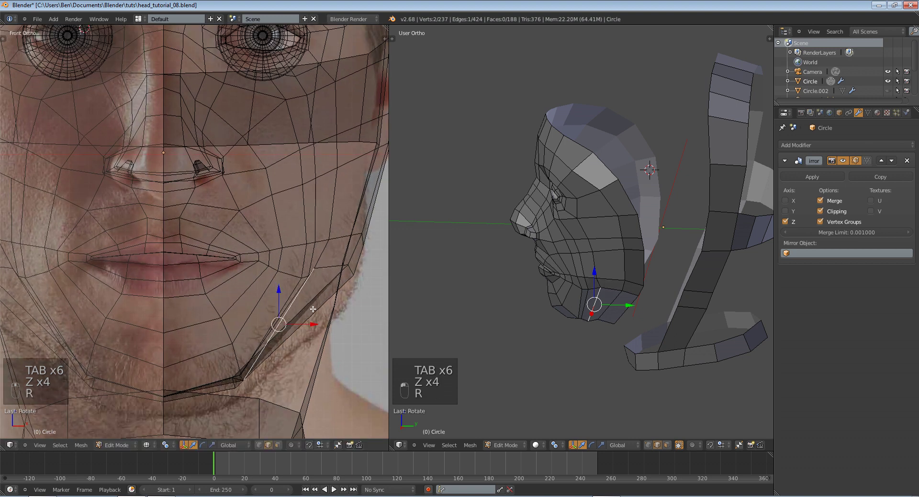
key(z)
key(ctrl+z)
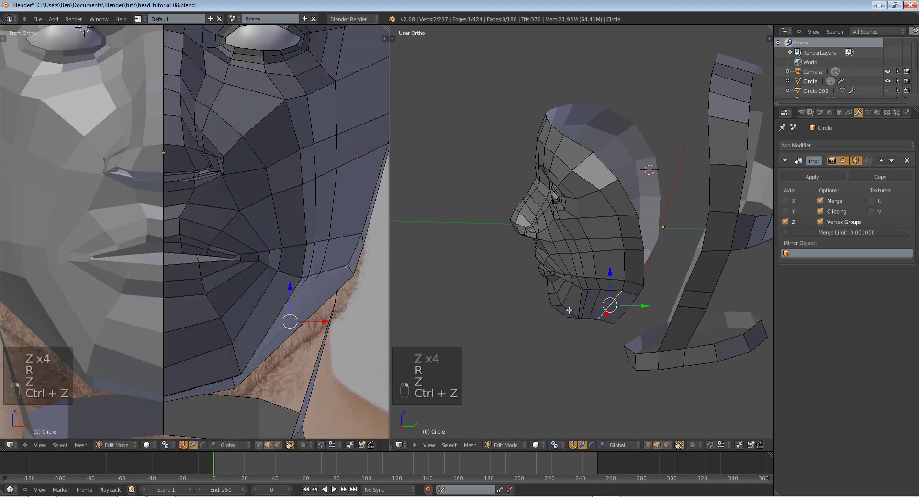
Move two neighbouring lower jaw edges outward in front view to match the jaw outline, checking the second against the photo in wireframe
key(g)
click(592, 341)
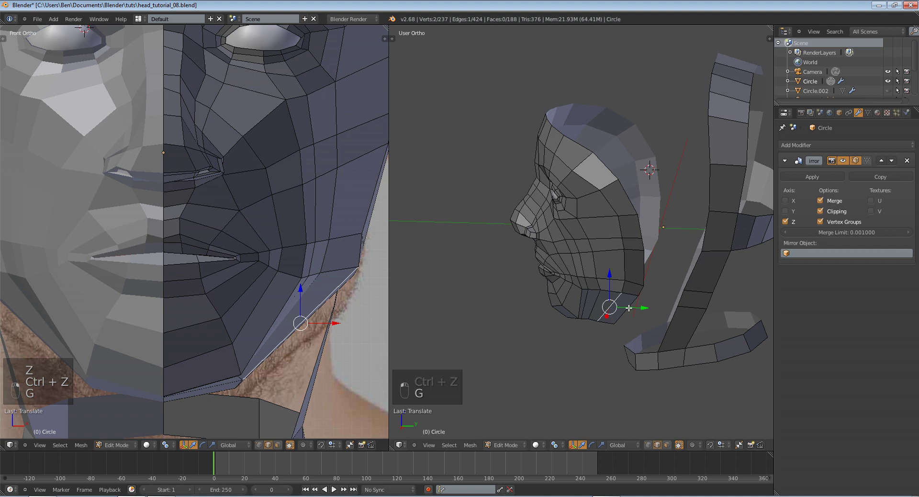
key(z)
key(g)
click(644, 316)
key(z)
key(z)
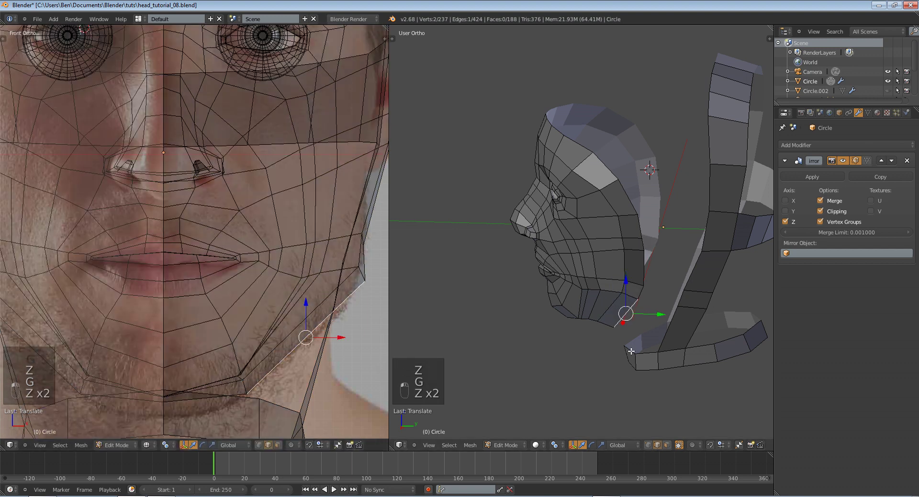
Reposition the two chin underside edges in front view to follow the chin outline, checking against the photo in wireframe
key(z)
key(z)
key(z)
key(z)
middle_drag(631, 351, 604, 343)
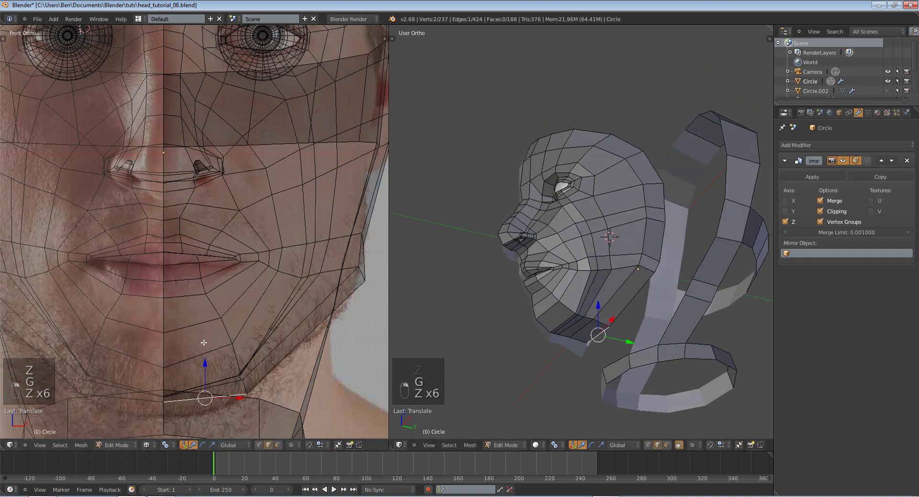
key(z)
key(g)
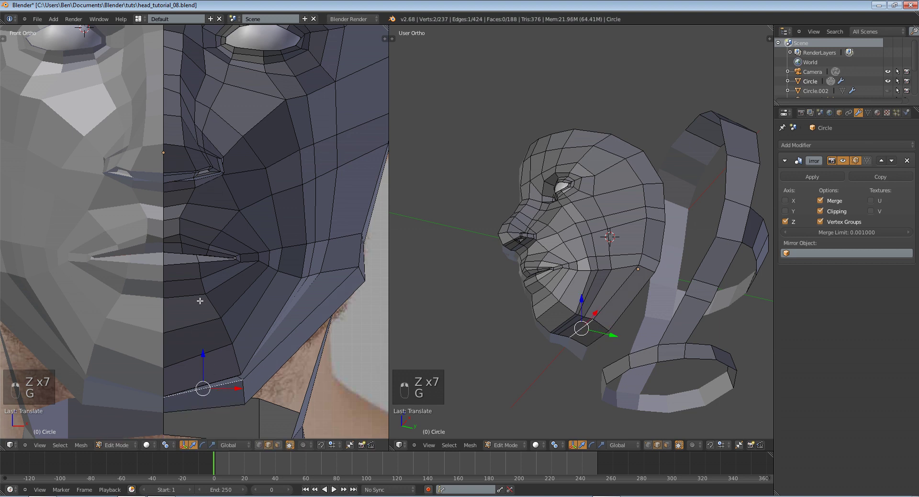
key(g)
click(201, 312)
Move neighbouring lower jaw edges in front view to even out their spacing along the jaw
key(g)
click(285, 348)
key(z)
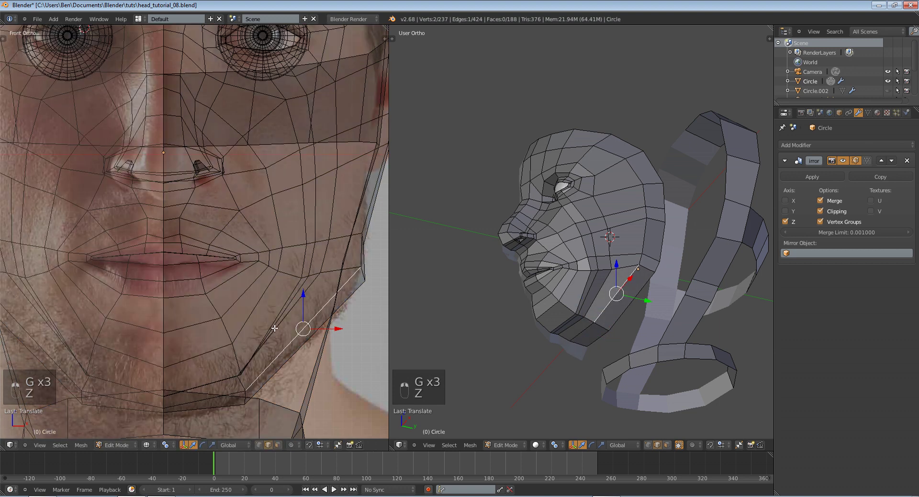
right_click(279, 329)
key(z)
key(g)
click(290, 328)
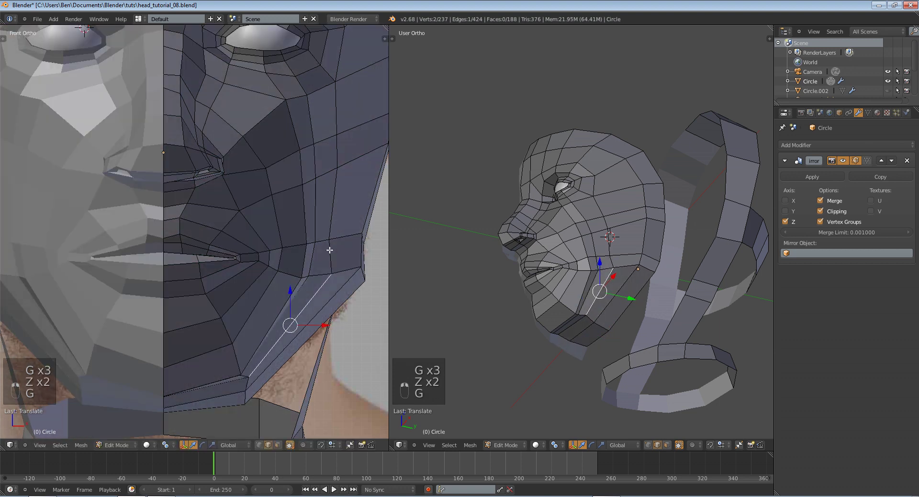
Move and rotate the outer cheek edges above the jaw corner in front view to smooth the vertical edge flow
key(g)
click(349, 212)
key(r)
click(353, 185)
key(g)
click(362, 187)
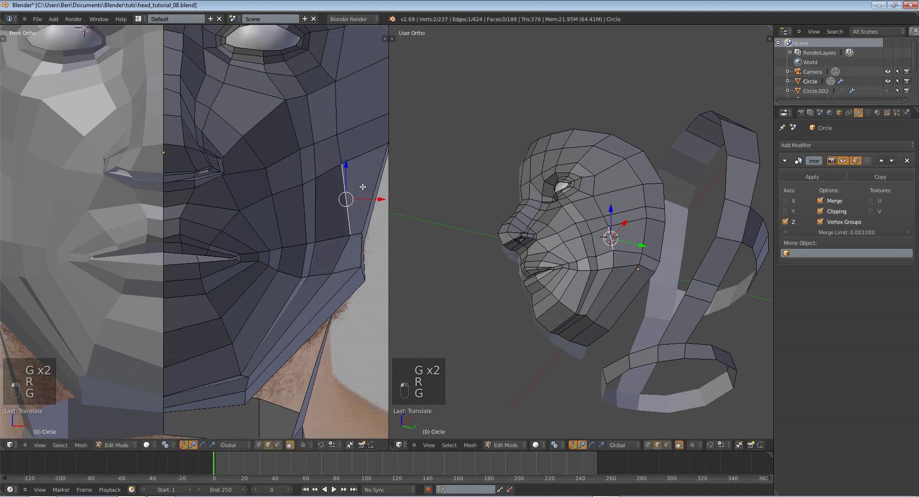
key(r)
click(363, 193)
Move and rotate the upper cheek edge in front view to continue the vertical edge flow
key(g)
click(346, 117)
key(r)
click(368, 130)
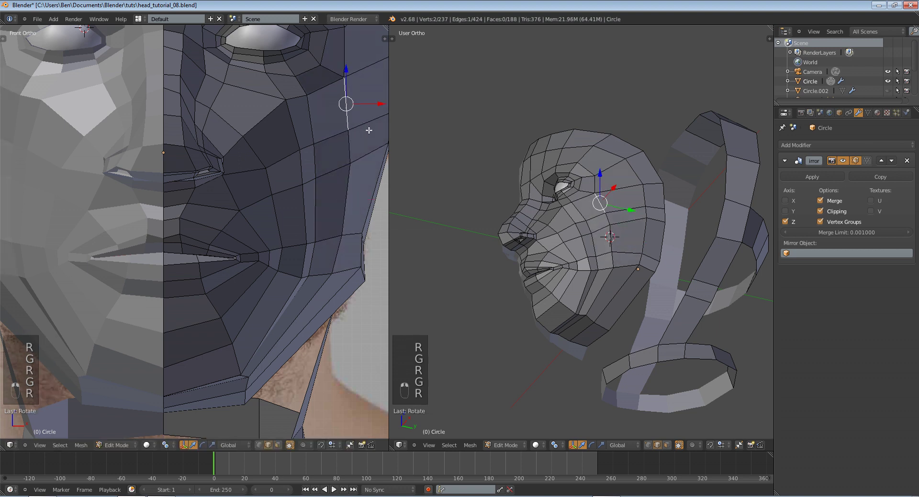
Reposition the cheek edge beside the mouth corner and rotate and move the jaw edge below it in front view
key(g)
click(323, 260)
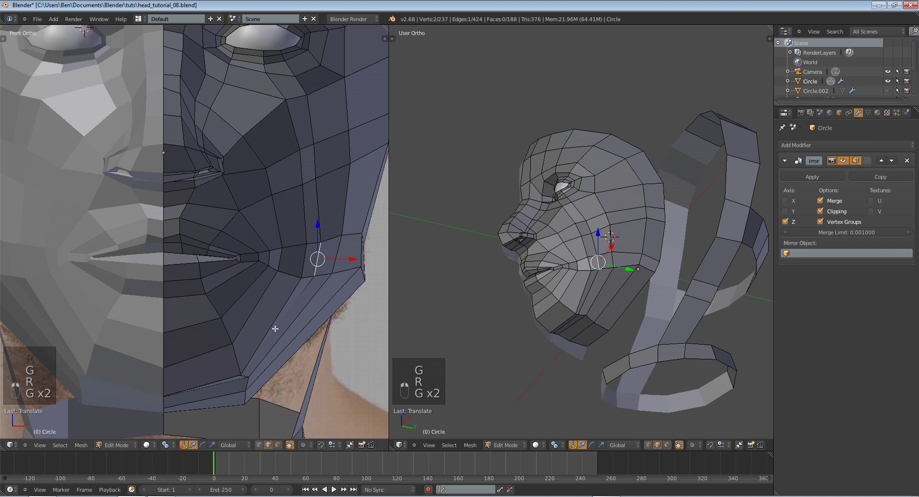
key(r)
click(274, 363)
key(g)
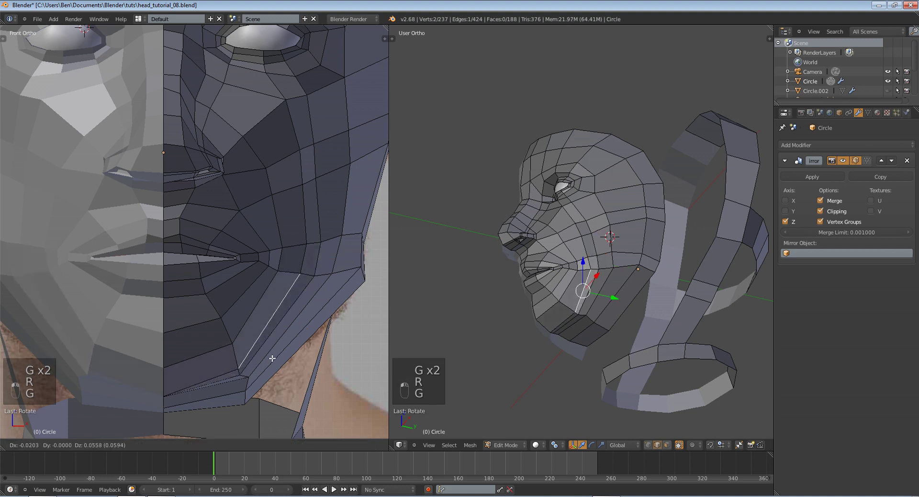
click(271, 358)
Rotate and move the front jaw edge below the mouth corner in right side view
scroll(683, 310, up, 1)
key(KP_3)
scroll(683, 310, up, 2)
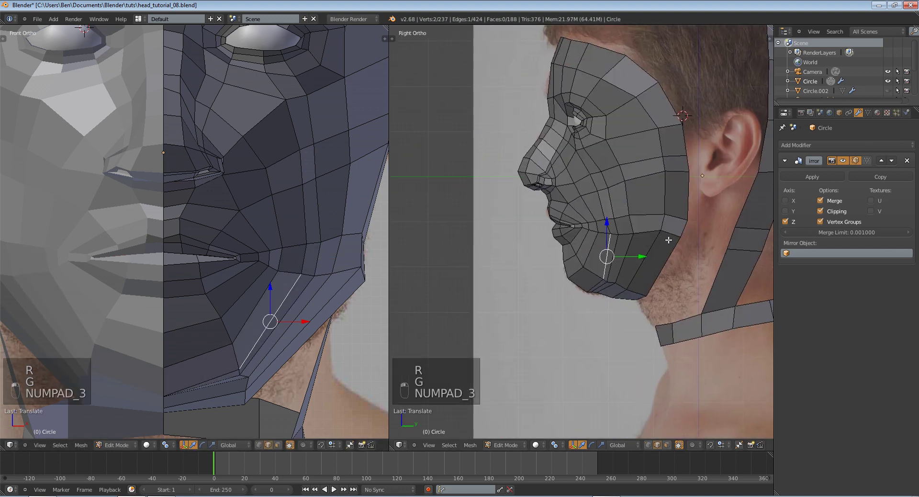
key(r)
click(682, 246)
key(g)
click(670, 256)
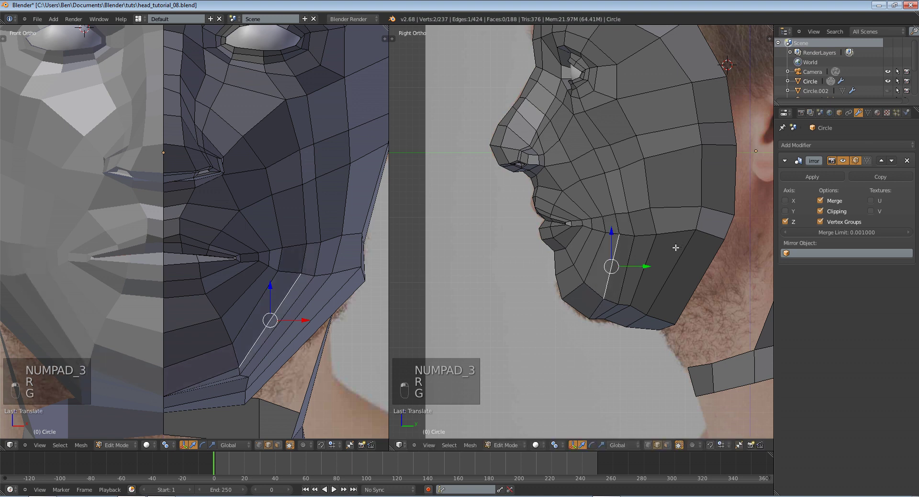
Adjust the front jaw edge and rotate the chin edges beneath it in side view to follow the chin
key(r)
key(g)
click(655, 266)
key(r)
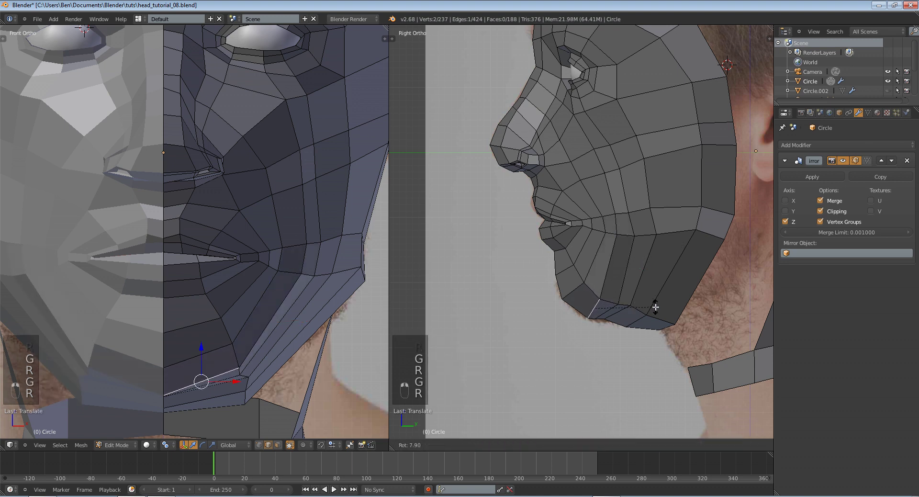
key(r)
click(635, 314)
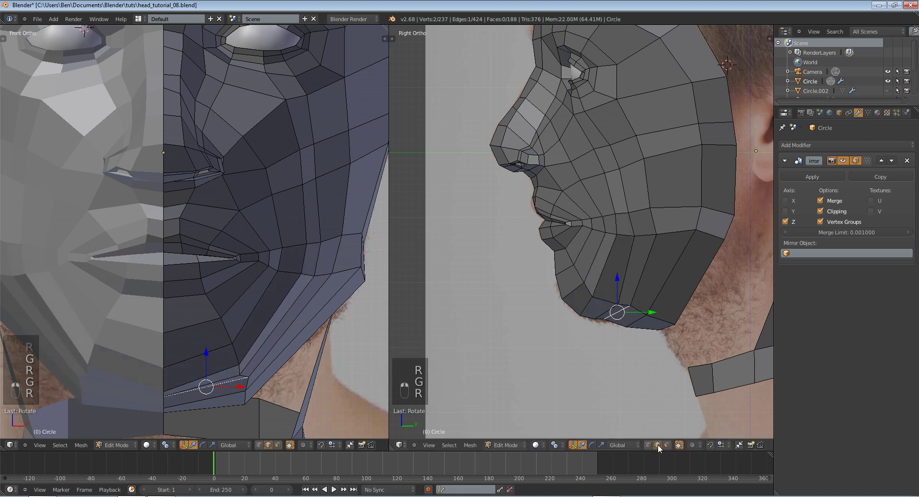
Move individual chin underside vertices in vertex select mode to match the chin profile in side view
key(a)
right_click(605, 319)
key(g)
click(610, 326)
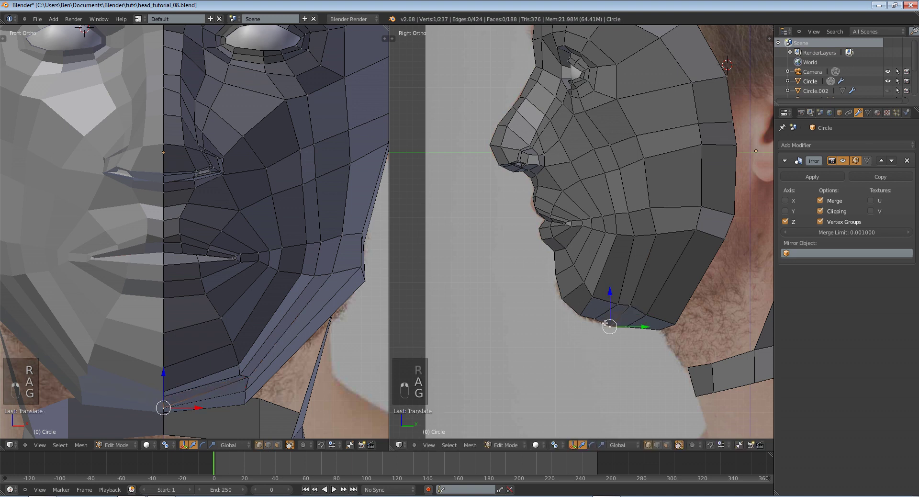
right_click(597, 319)
key(g)
click(596, 323)
right_click(611, 304)
key(g)
click(623, 268)
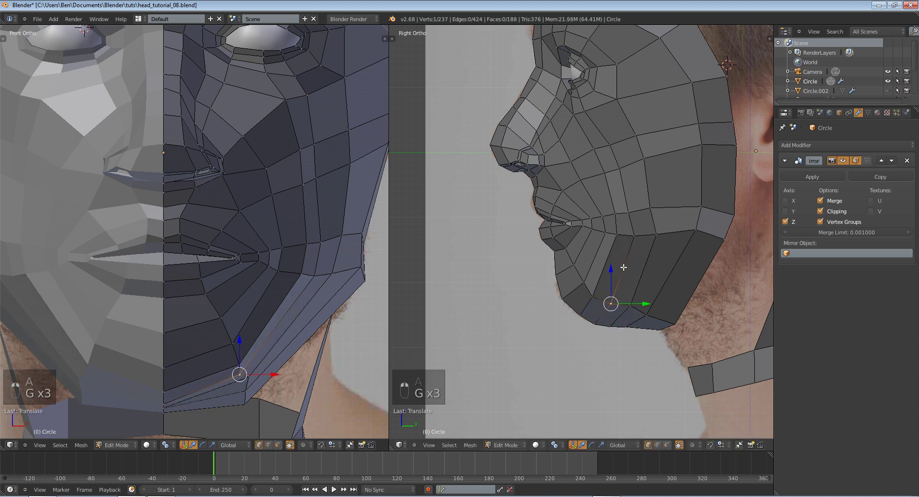
Move the cheek vertices from mouth height up to beside the eye in side view to even their spacing
right_click(644, 206)
key(g)
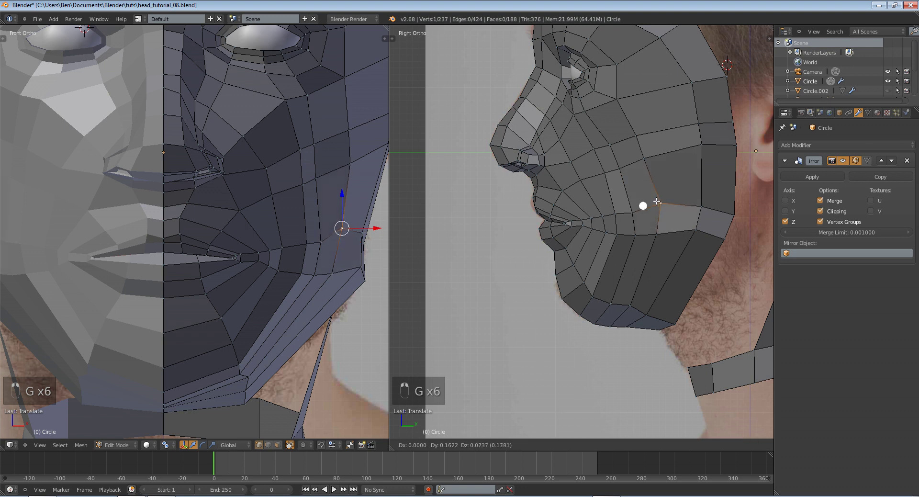
click(655, 201)
right_click(640, 153)
key(g)
click(651, 150)
right_click(638, 130)
key(g)
click(649, 127)
right_click(618, 96)
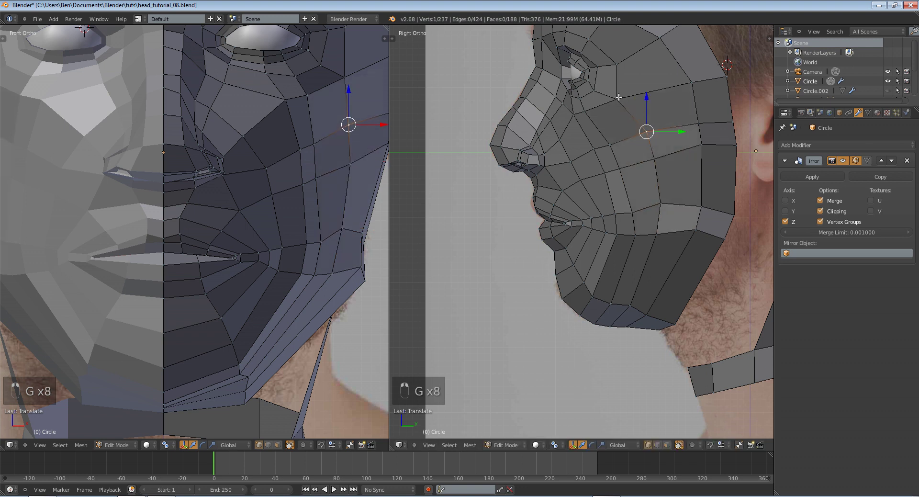
key(g)
Box-select the two outer jaw corner vertices in front view wireframe and move them inward to the photo's outline
shift+middle_drag(334, 143, 268, 199)
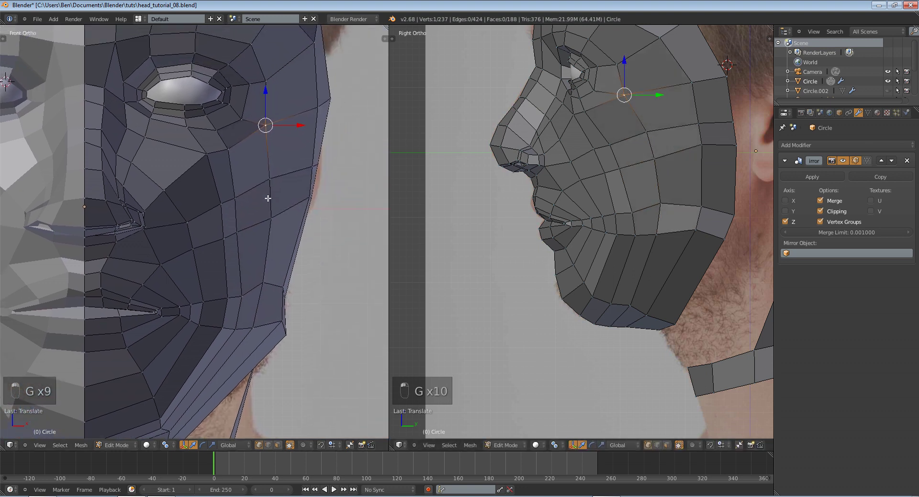
key(a)
key(z)
key(b)
drag(268, 280, 317, 370)
key(z)
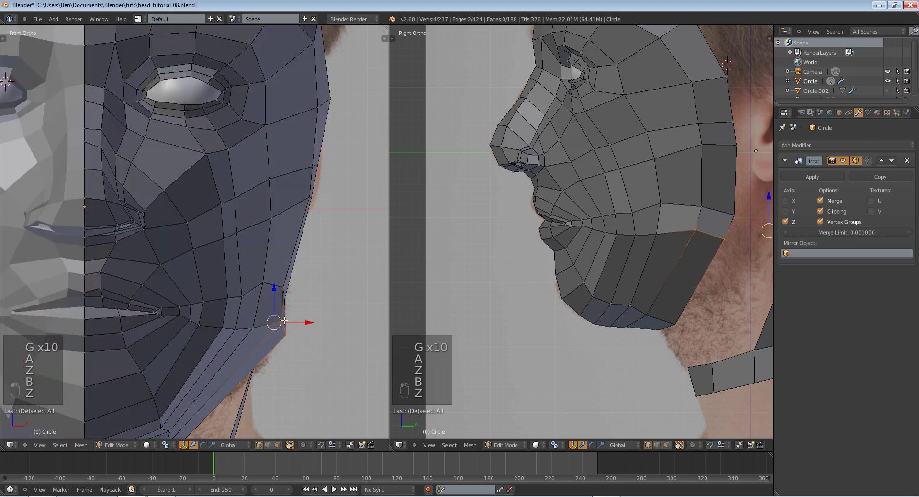
key(z)
key(a)
key(b)
drag(279, 314, 294, 344)
key(g)
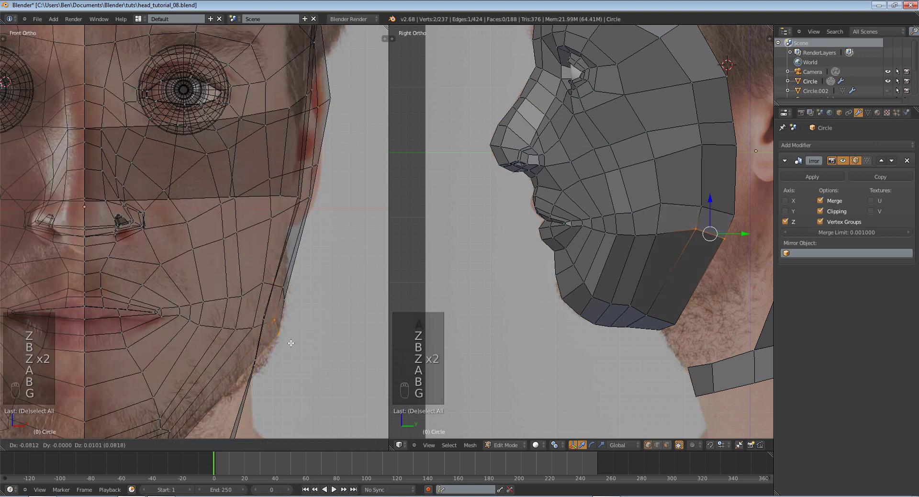
click(287, 341)
Move the vertex just above the jaw corner to the face outline in front view
key(a)
key(b)
drag(277, 296, 291, 282)
key(g)
click(287, 289)
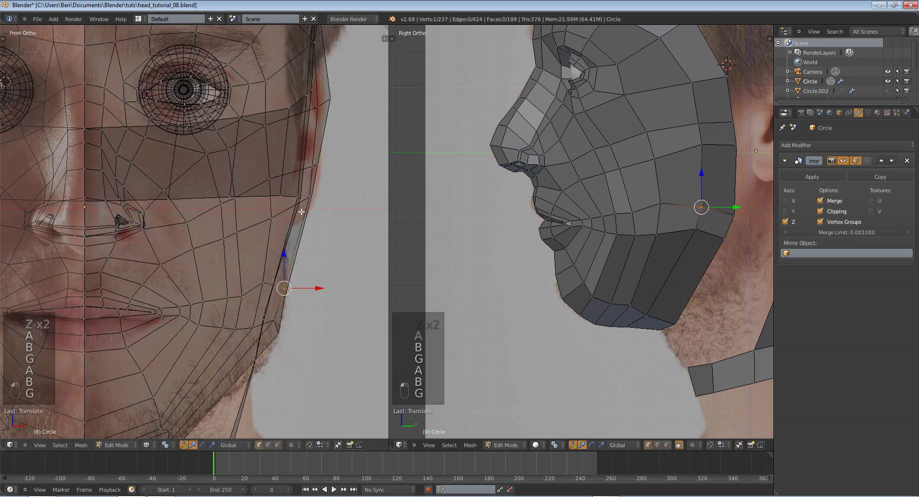
Box-select the four outer cheek vertices in front of the ear and move them inward in front view
key(z)
key(z)
key(a)
key(b)
drag(307, 157, 332, 206)
key(g)
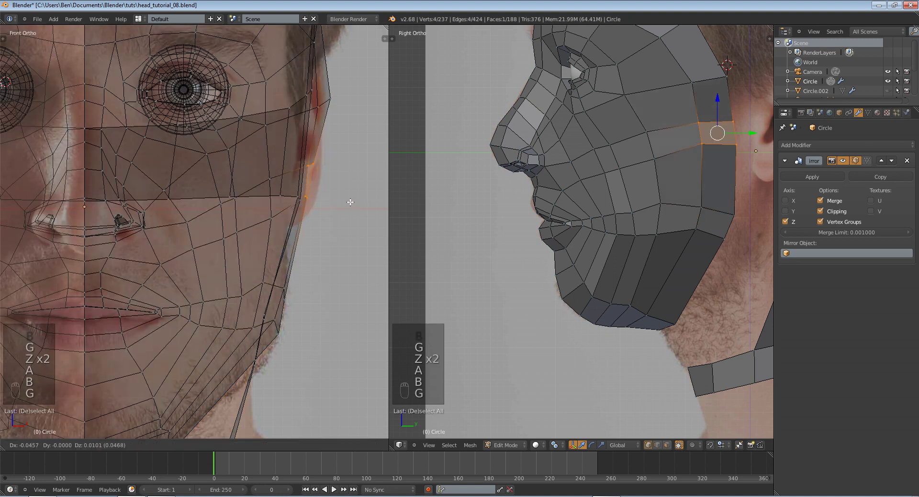
click(340, 204)
Box-select the two outer vertices at eye height in front view and move them inward toward the temple
shift+middle_drag(327, 102, 321, 192)
key(z)
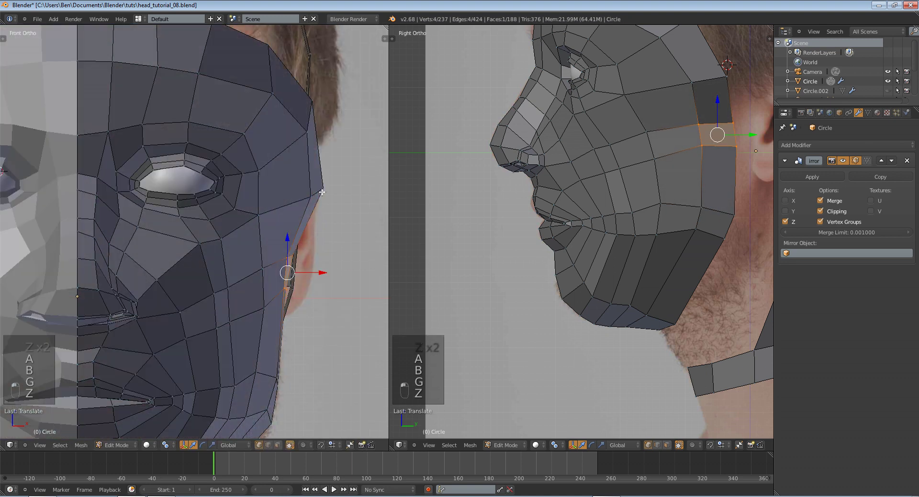
key(z)
key(a)
key(b)
drag(292, 177, 349, 213)
key(a)
key(b)
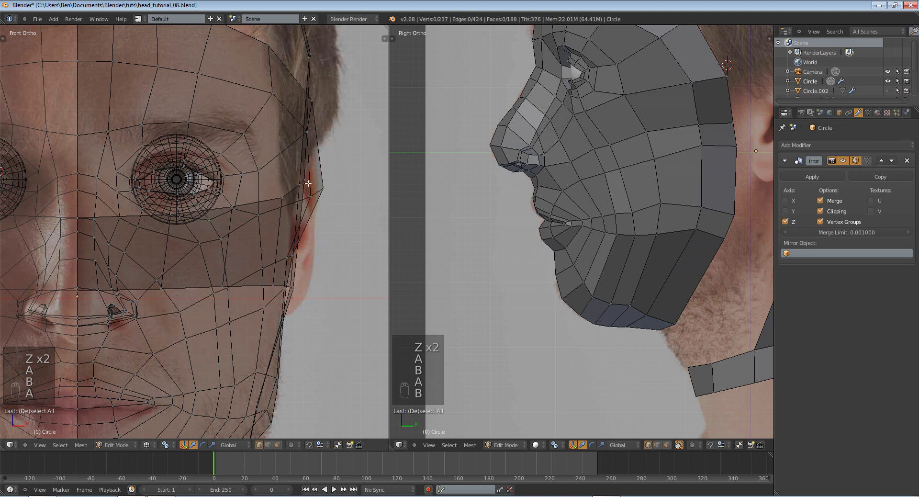
drag(308, 182, 344, 205)
key(z)
key(g)
click(323, 199)
Move the upper temple vertex pairs inward in front view, rotating the top pair, and check the face in Object Mode
key(z)
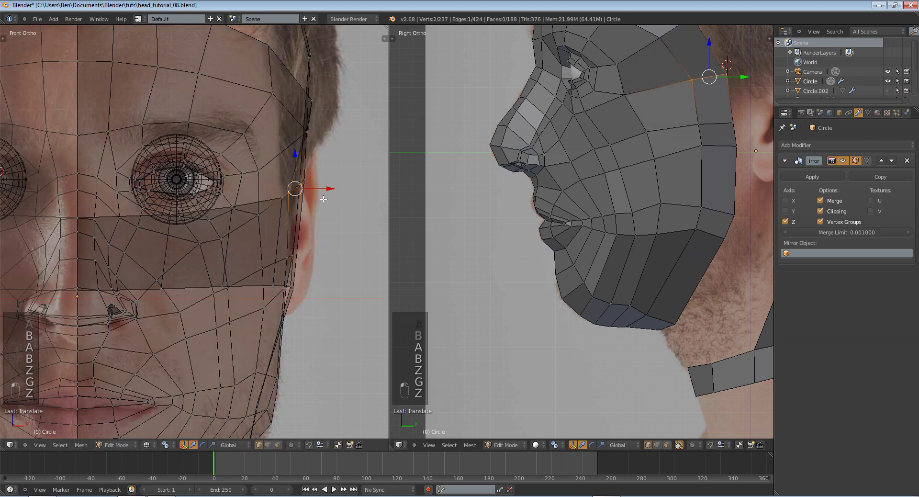
shift+middle_drag(324, 152, 332, 225)
key(a)
key(z)
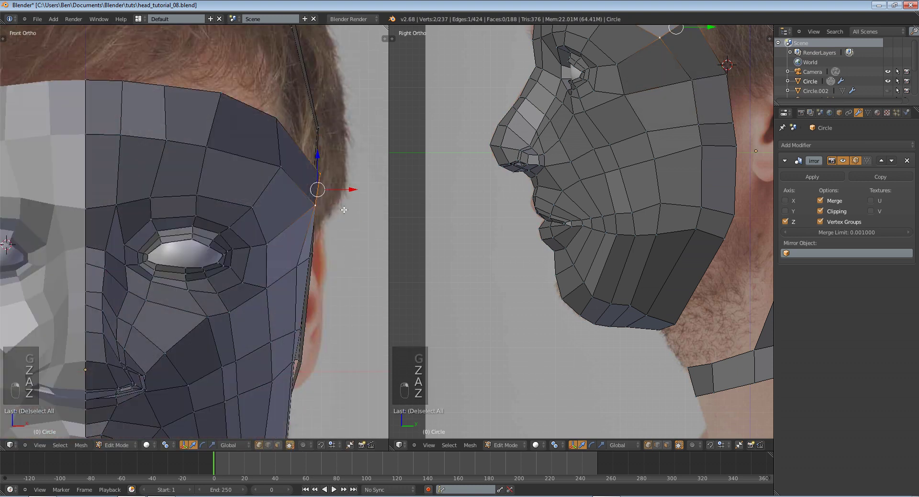
key(a)
key(z)
key(b)
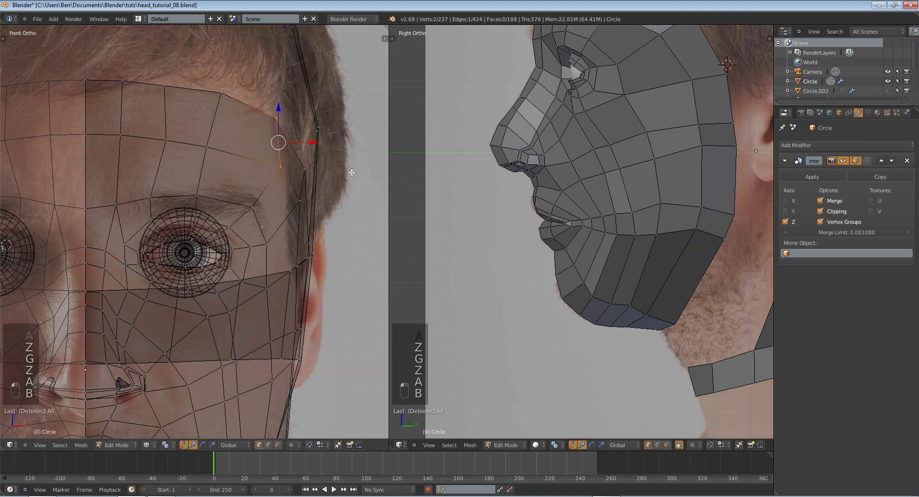
key(r)
click(329, 191)
key(g)
click(322, 187)
key(z)
key(Tab)
scroll(324, 245, down, 4)
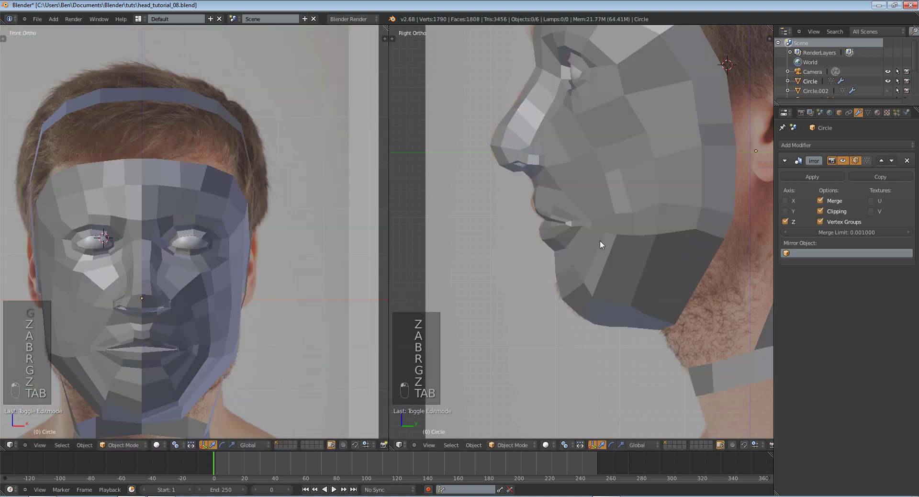
Adjust the vertices on the cheek's rear border below the ear in side view wireframe
scroll(599, 240, down, 3)
key(Tab)
key(z)
key(a)
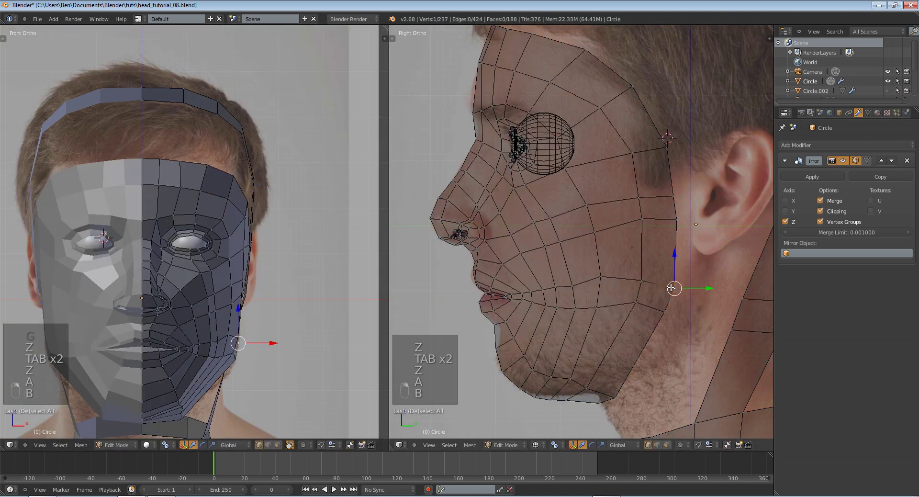
key(g)
key(g)
click(608, 294)
key(z)
key(Tab)
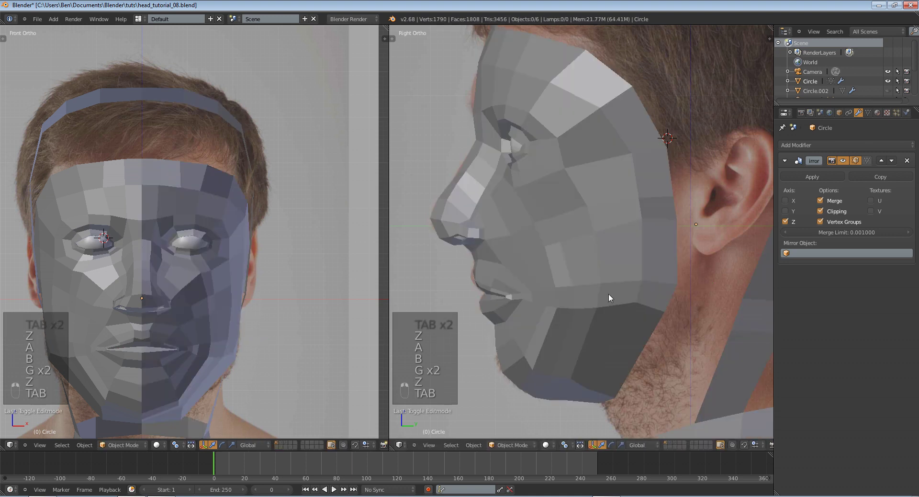
Select the face mesh in Object Mode and apply smooth shading to it
scroll(608, 294, down, 2)
middle_drag(584, 324, 618, 309)
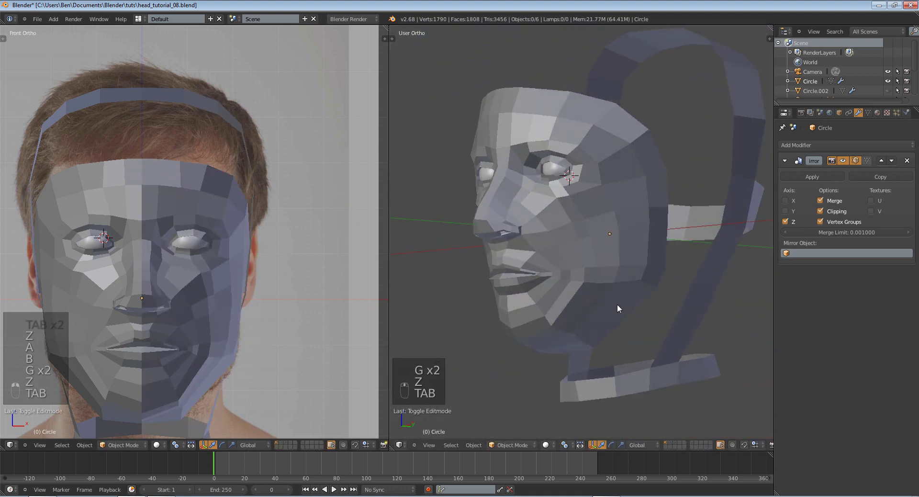
key(t)
right_click(494, 139)
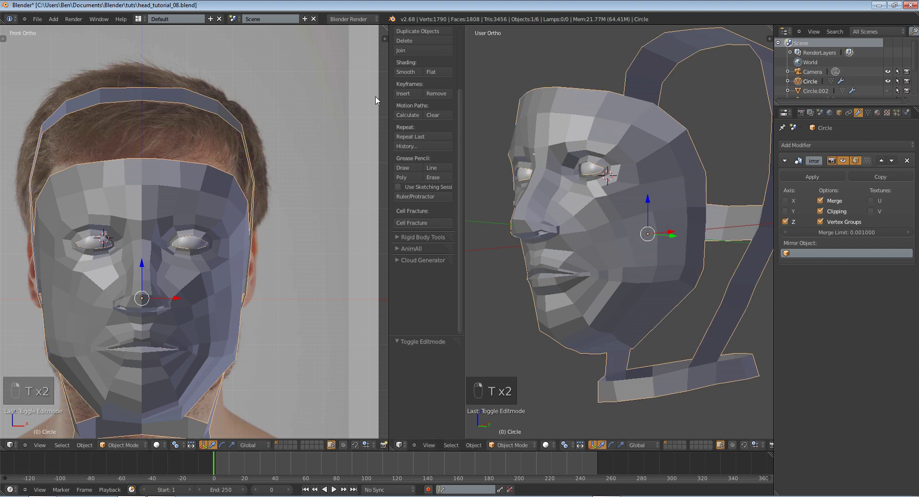
click(412, 73)
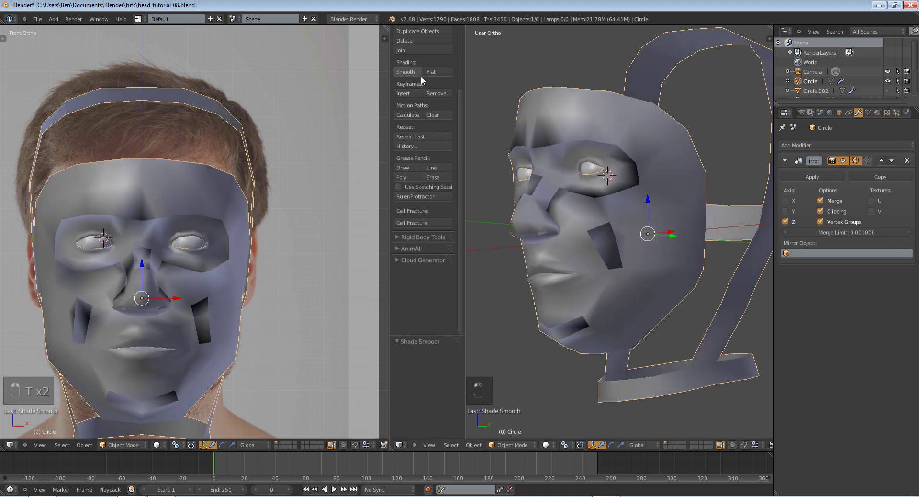
Select the entire face mesh in Edit Mode and recalculate its normals to face outward
middle_drag(661, 316, 643, 323)
key(Tab)
key(a)
key(a)
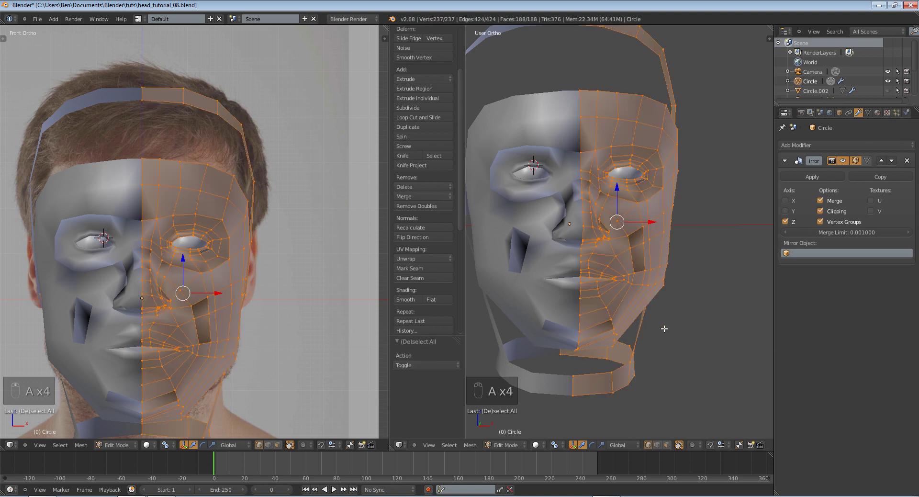
key(ctrl+n)
key(Tab)
Inspect the face from a turned view, comparing flat and smooth shading and ending with smooth
mouse_move(664, 329)
middle_down()
mouse_move(645, 325)
mouse_move(677, 328)
mouse_move(632, 348)
mouse_move(686, 360)
mouse_move(679, 338)
middle_up()
key(Tab)
key(Tab)
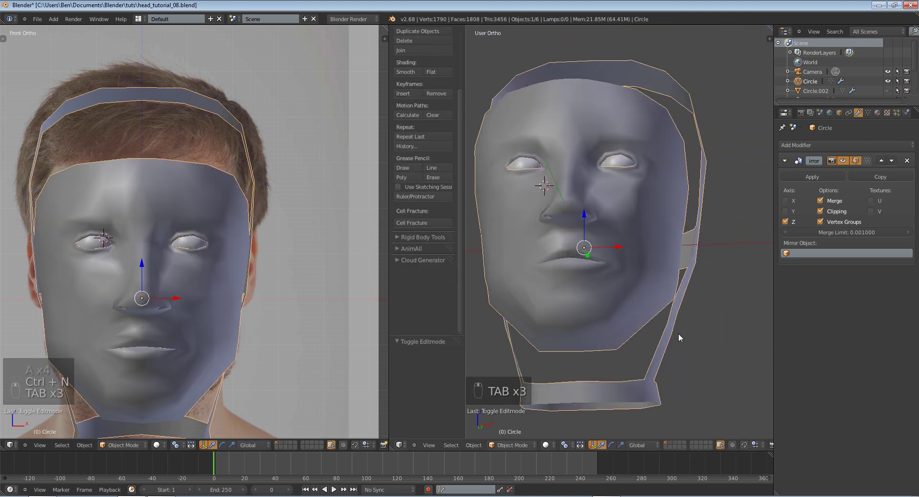
click(431, 71)
click(412, 71)
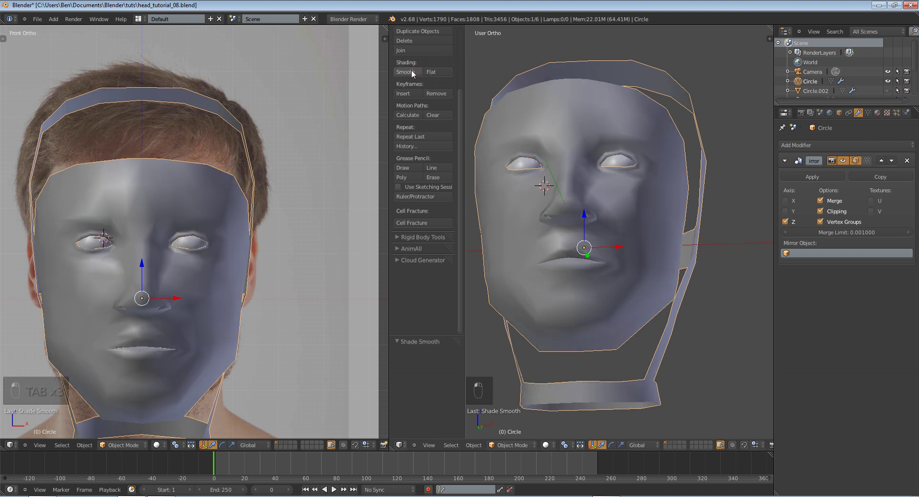
Examine the smooth-shaded face from the side and close up with the selection cleared, and save the file
middle_drag(593, 234, 497, 239)
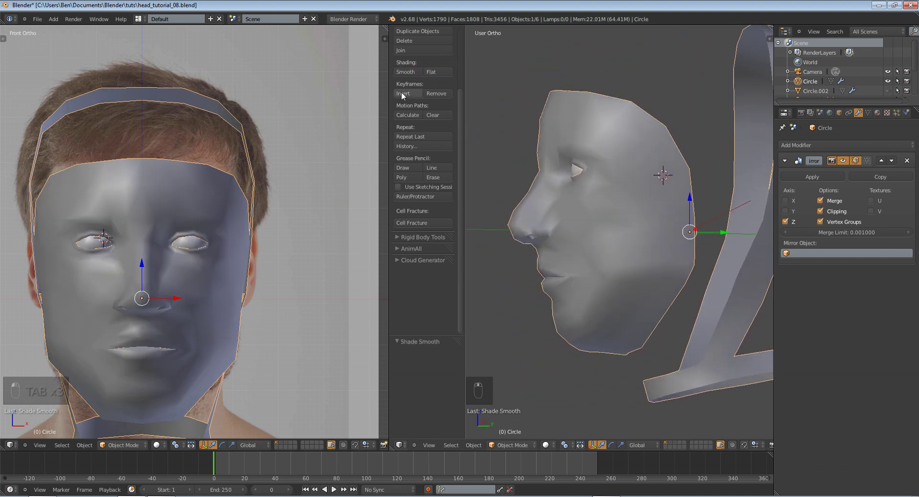
key(t)
middle_drag(553, 201, 570, 322)
key(a)
scroll(702, 205, up, 4)
key(Tab)
key(Tab)
key(Tab)
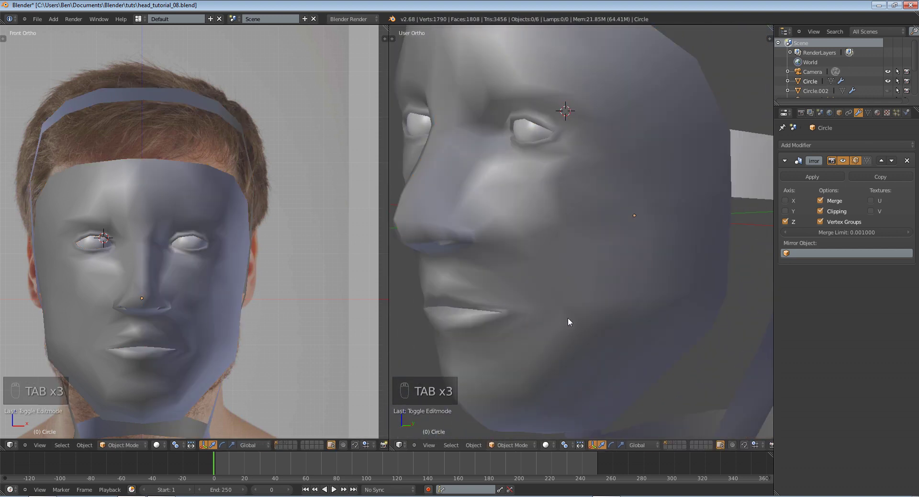
key(ctrl+s)
scroll(520, 257, down, 5)
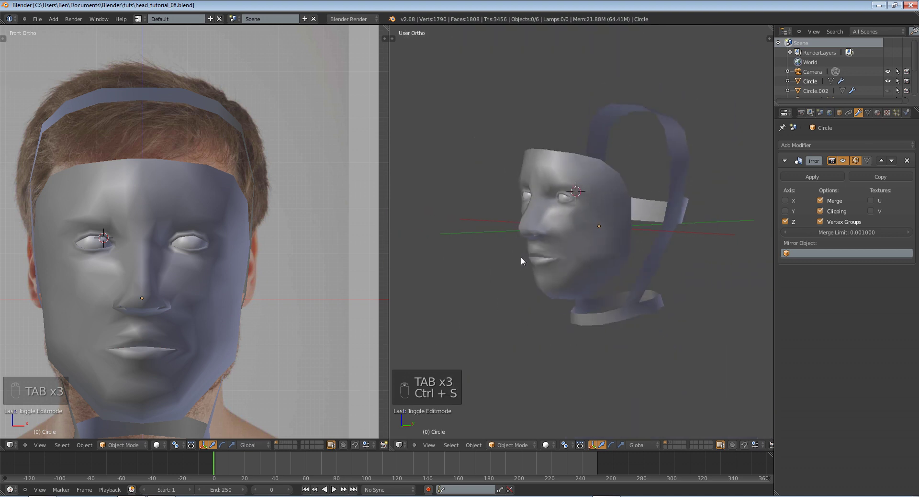
Select the face mesh in Object Mode and switch its shading back to flat
middle_drag(521, 256, 469, 180)
key(t)
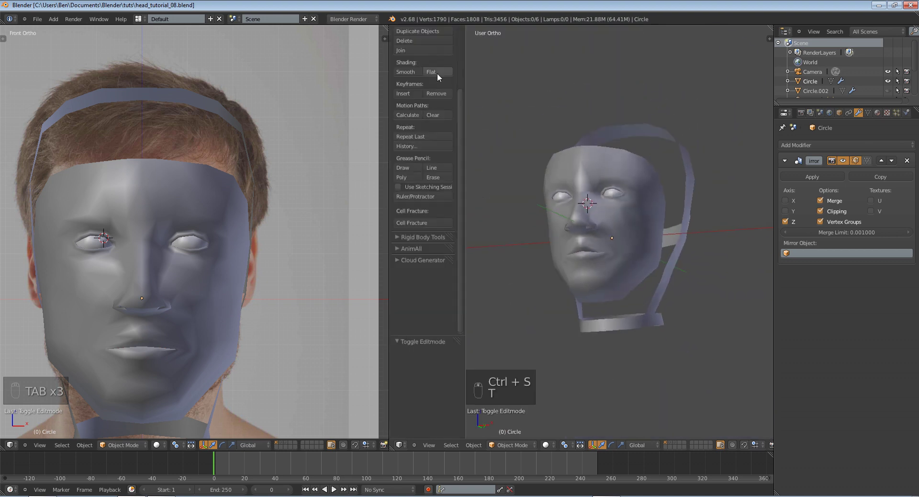
right_click(593, 192)
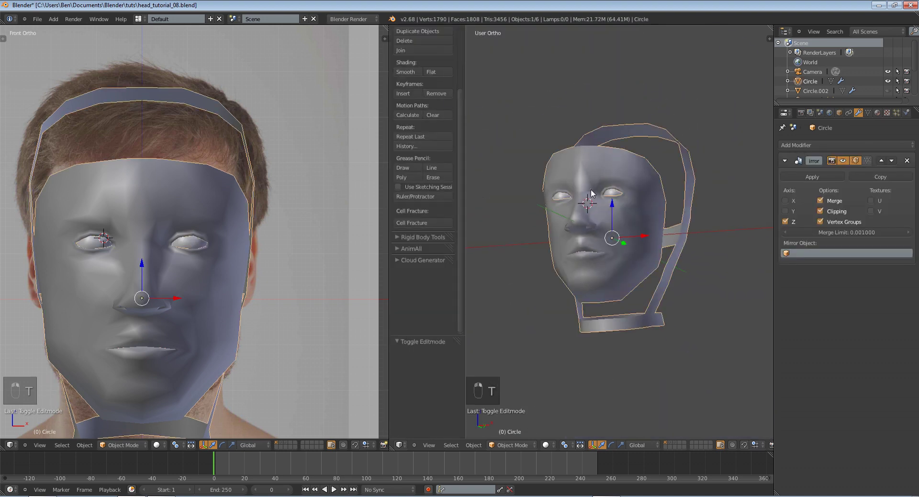
click(430, 71)
scroll(653, 257, up, 3)
key(t)
middle_drag(654, 257, 587, 275)
Move the vertex just in front of the jaw corner slightly down in Edit Mode in the side view
key(KP_3)
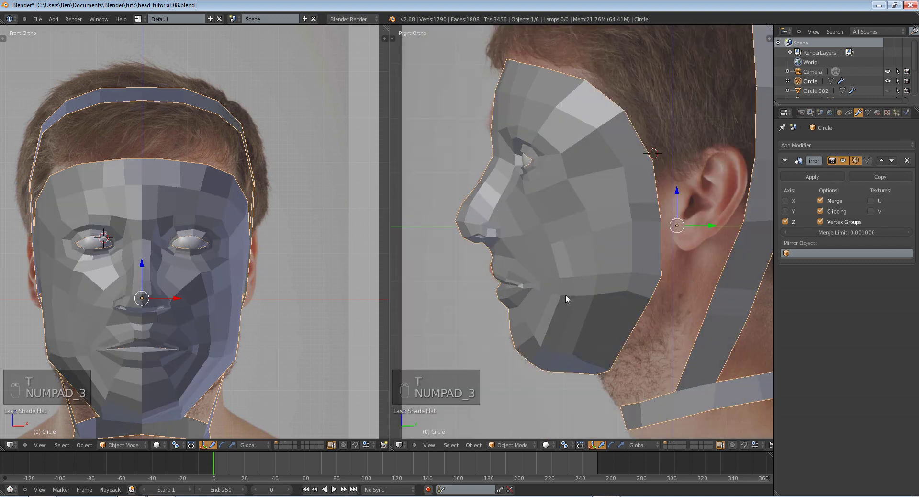
key(Tab)
scroll(680, 311, up, 2)
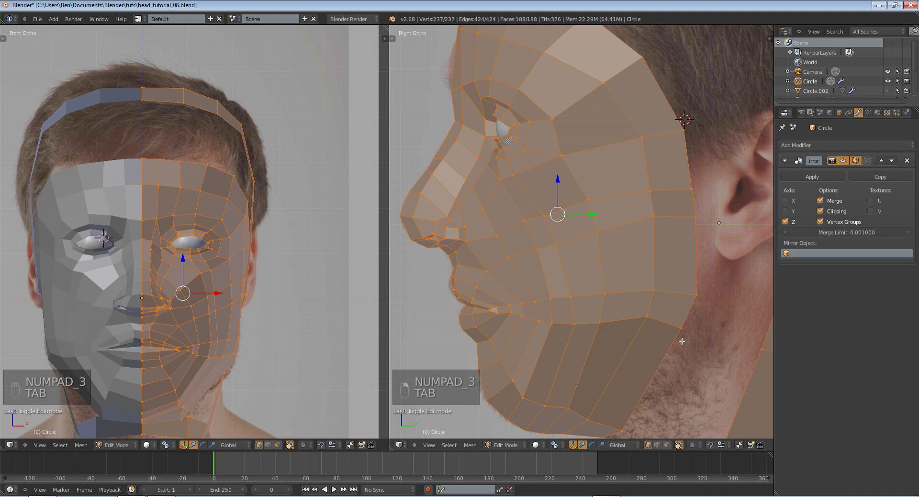
right_click(646, 317)
key(g)
click(643, 327)
Adjust the same vertex near the jaw corner against the reference photo in the front view
shift+scroll(185, 318, down, 1)
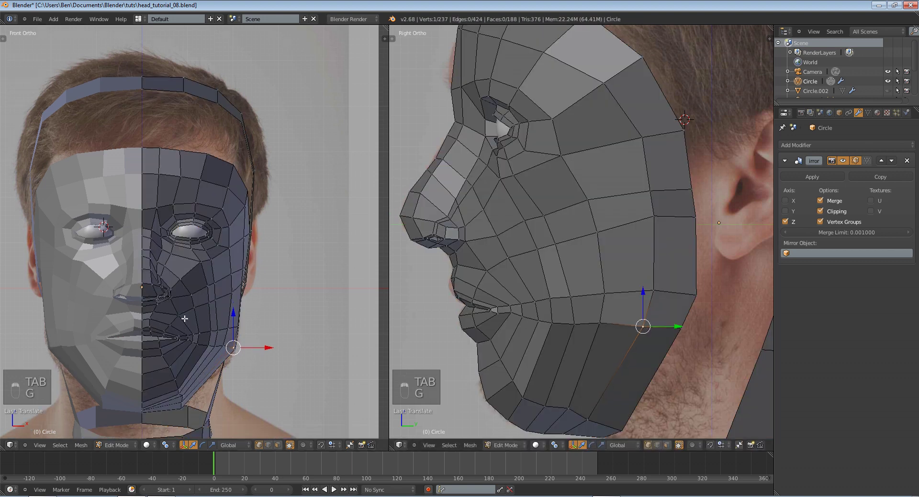
key(z)
scroll(184, 318, up, 3)
shift+scroll(185, 318, down, 3)
key(z)
key(g)
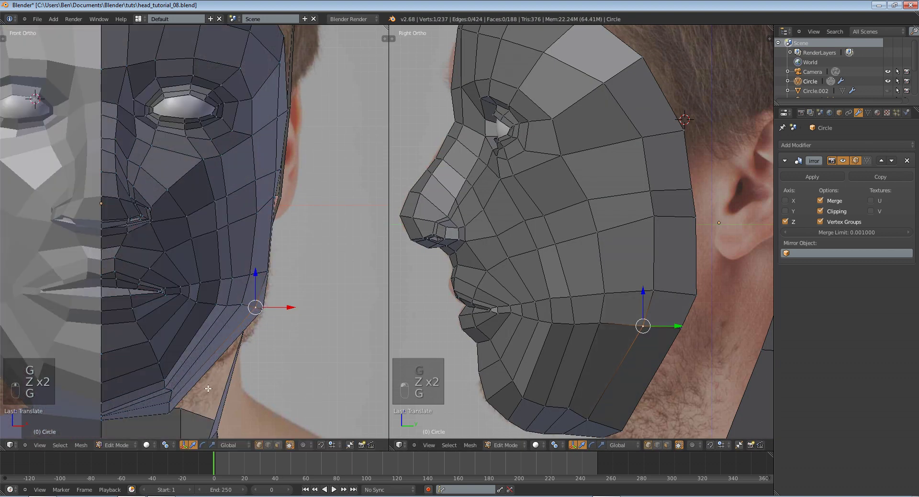
Raise the midline vertices along the jaw's underside to the photo's chin line in the side view
shift+scroll(568, 304, down, 2)
scroll(582, 333, down, 1)
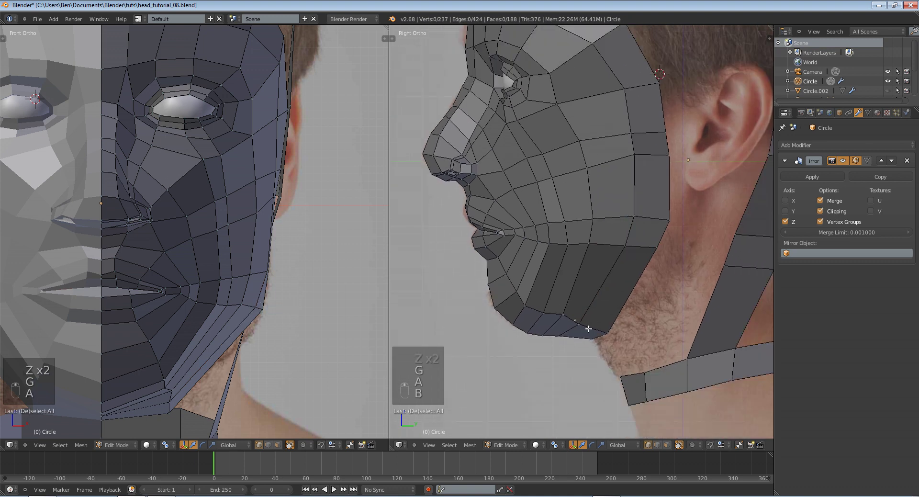
drag(567, 313, 613, 335)
key(g)
click(596, 341)
key(z)
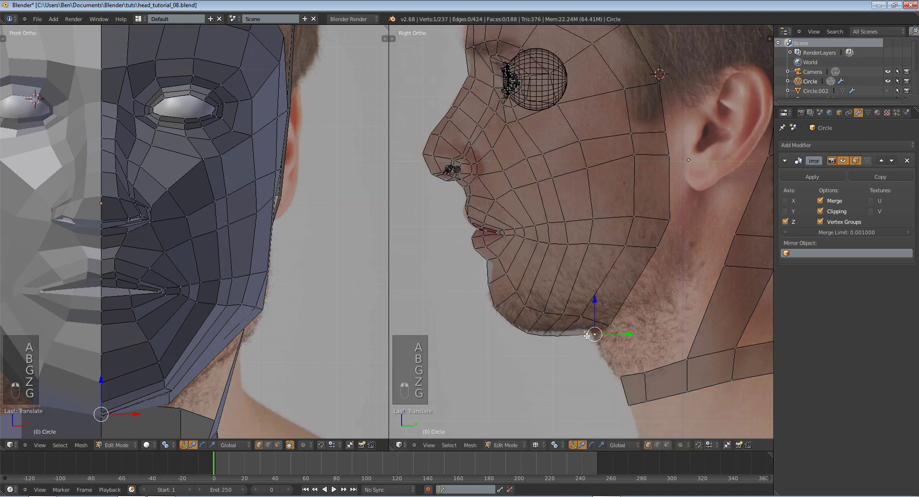
scroll(565, 341, up, 2)
key(a)
drag(580, 391, 577, 392)
key(g)
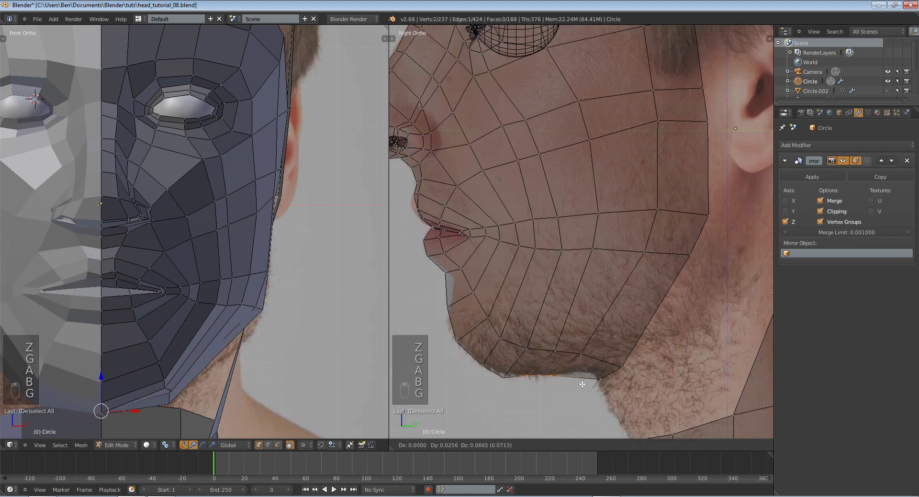
click(575, 383)
Shift the row of vertices just above the jaw's lower edge to even its spacing in the side view
key(a)
drag(565, 353, 567, 354)
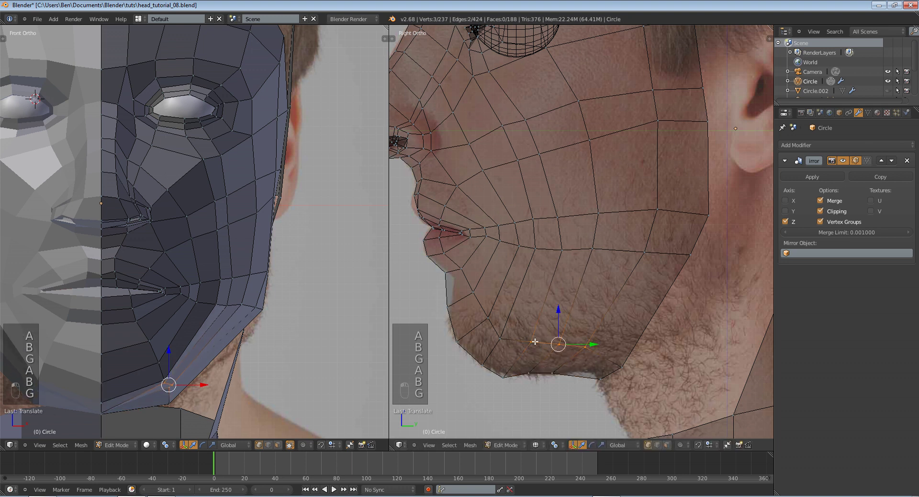
right_click(502, 339)
key(g)
click(509, 335)
Move the vertices at the chin's underside onto the reference outline in the side view wireframe
key(a)
key(b)
mouse_move(482, 367)
mouse_down()
mouse_move(534, 387)
mouse_move(520, 391)
mouse_up()
key(g)
click(522, 385)
key(z)
key(a)
key(z)
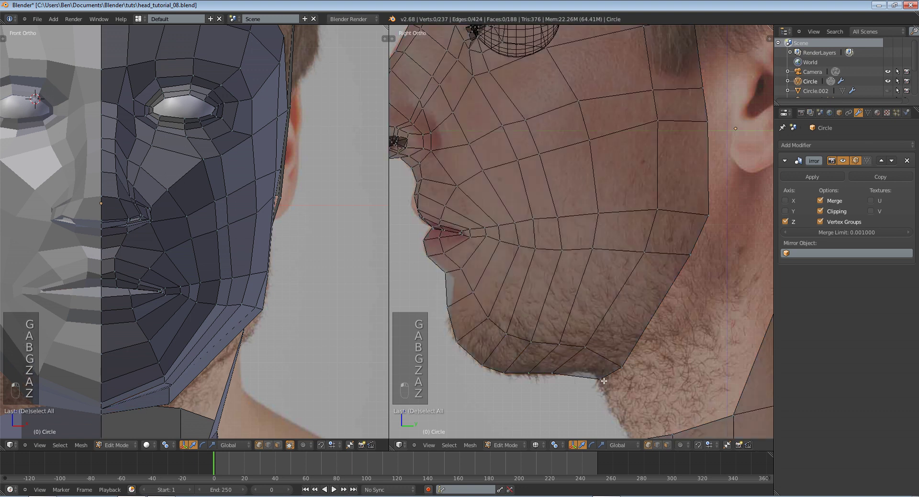
Fit the rearmost vertices of the jaw's lower edge to the point where the throat begins in the side view
key(b)
drag(592, 372, 606, 385)
key(g)
click(616, 369)
key(g)
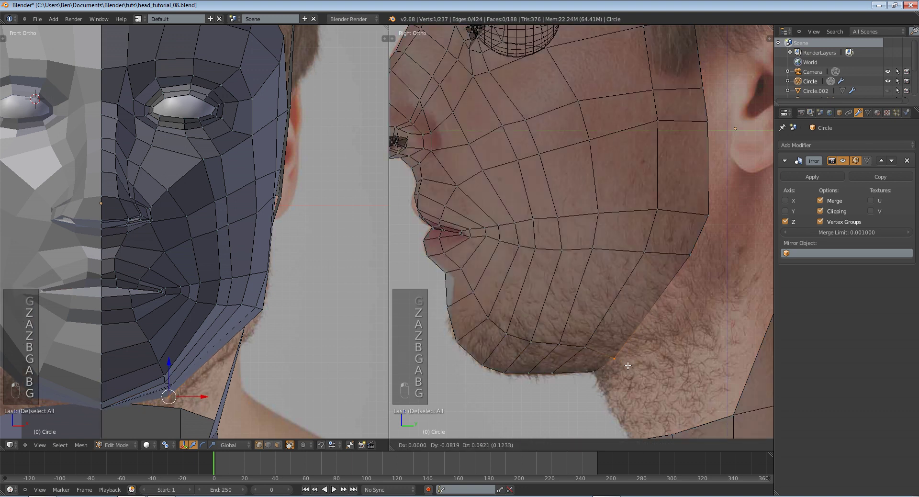
click(625, 362)
Move the jaw corner vertex and the rear cheek border vertex above it backward in the side view
key(a)
key(b)
drag(681, 250, 714, 264)
key(g)
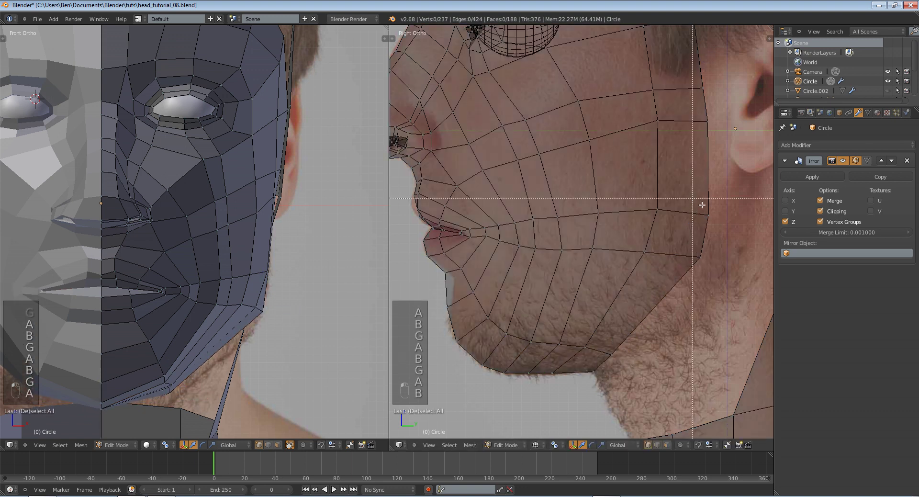
click(725, 225)
Reposition the rear cheek border vertices in the front view to follow the photo's face outline
key(z)
key(g)
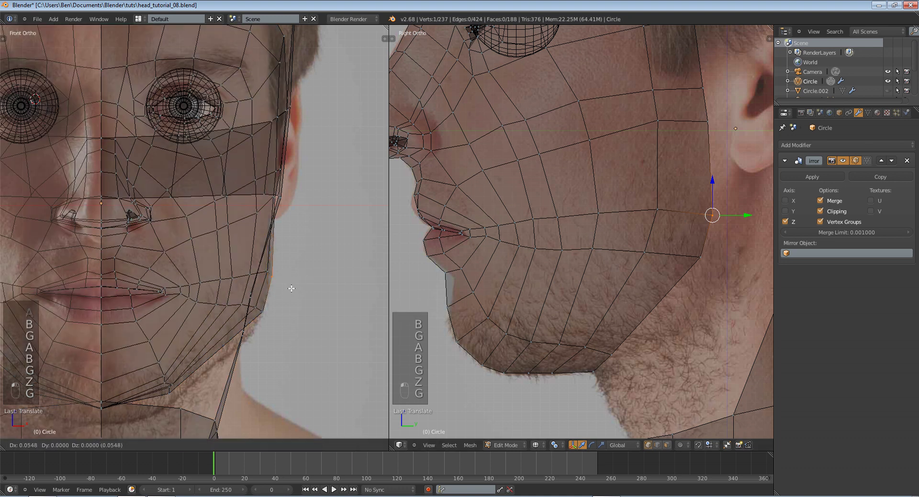
click(291, 288)
key(z)
key(z)
key(z)
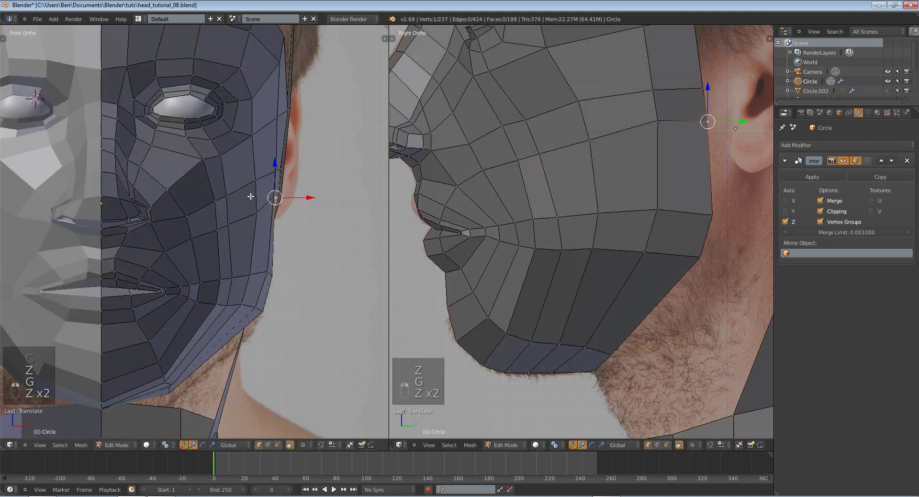
Adjust the vertex in front of the jaw corner in the front view wireframe and check the jaw from a turned view
key(a)
key(b)
drag(259, 261, 256, 300)
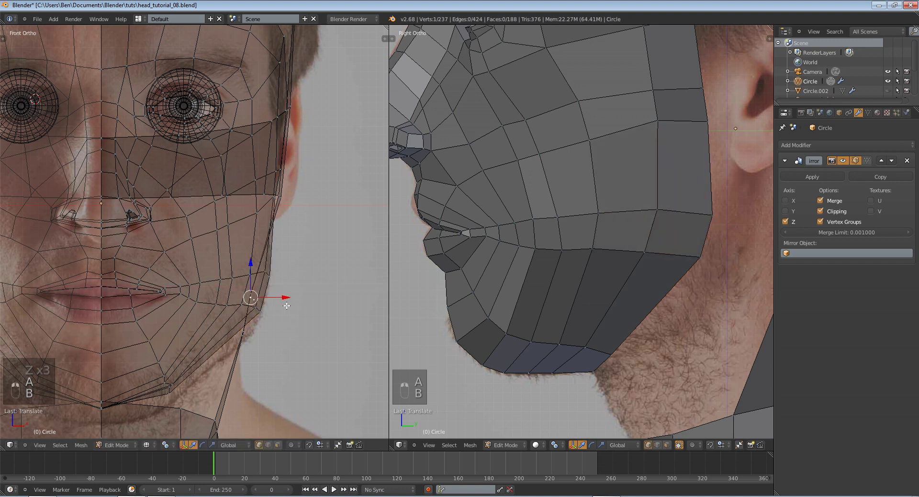
key(Tab)
key(z)
scroll(287, 304, down, 3)
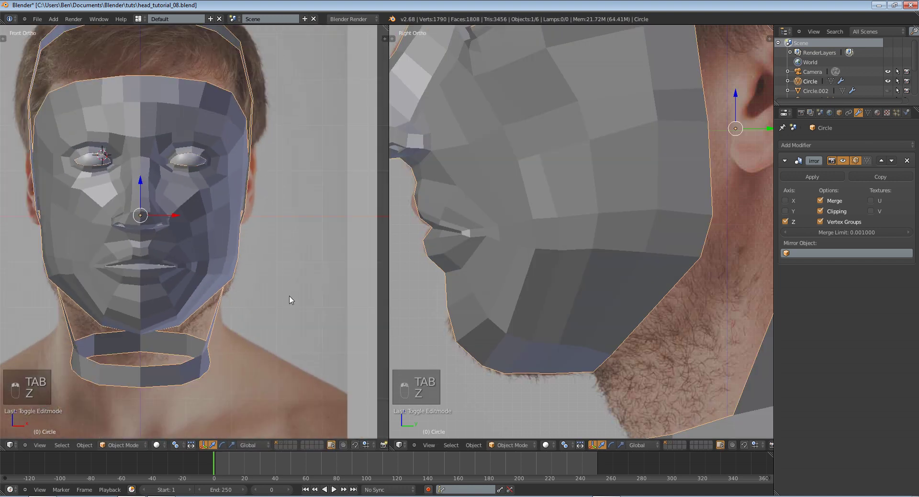
middle_drag(290, 300, 254, 285)
key(Tab)
scroll(172, 260, up, 5)
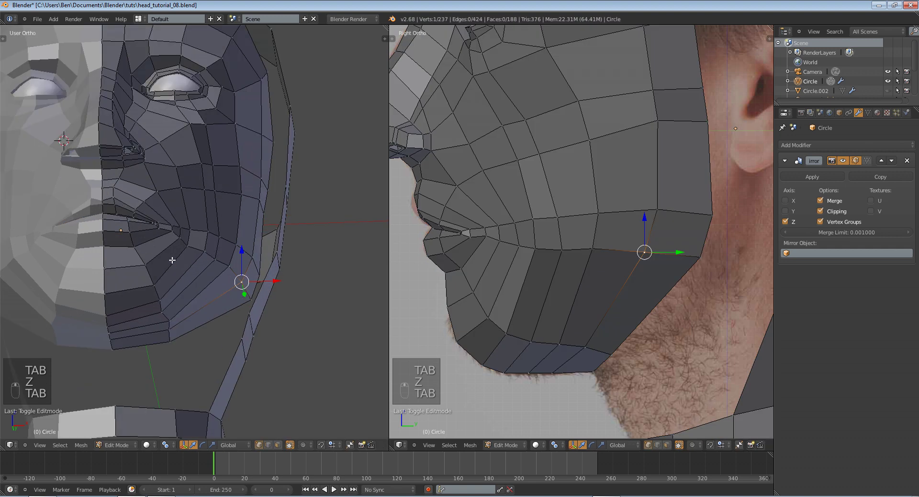
Reposition the short edge beside the mouth corner in the front view and rotate it slightly in the side view
key(KP_1)
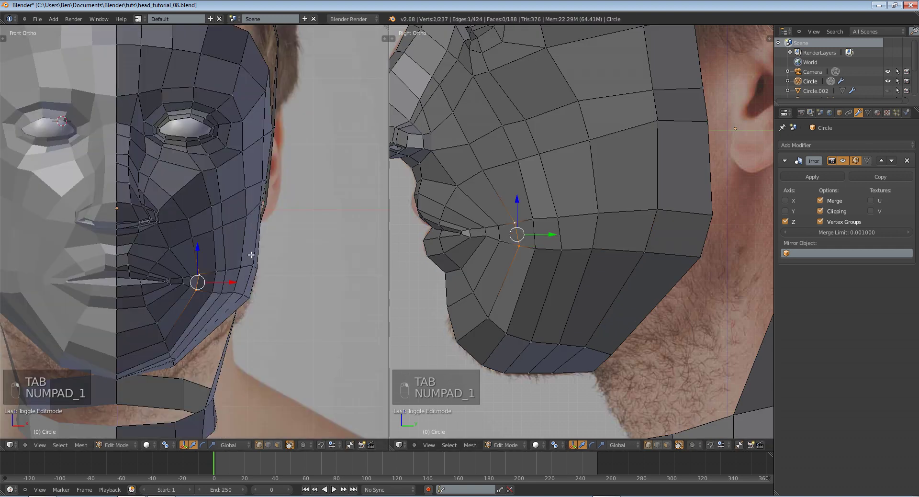
key(z)
scroll(215, 302, up, 4)
key(z)
drag(224, 305, 232, 307)
key(r)
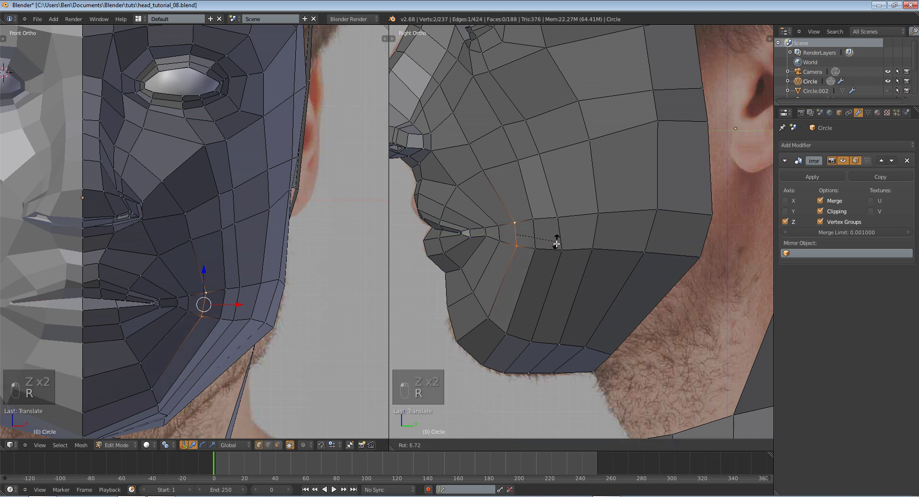
click(556, 245)
key(Tab)
key(Tab)
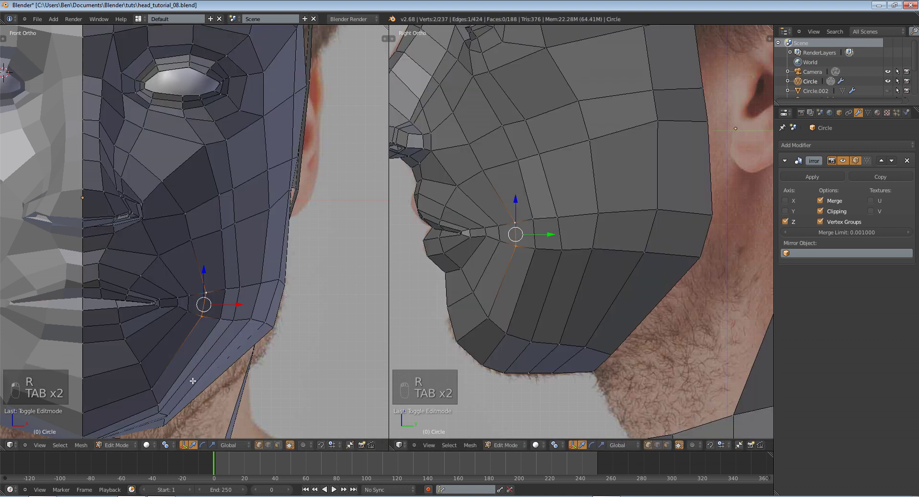
Move the middle vertex of the row above the jaw's lower edge slightly down in the front view wireframe
scroll(189, 367, up, 3)
right_click(189, 367)
key(z)
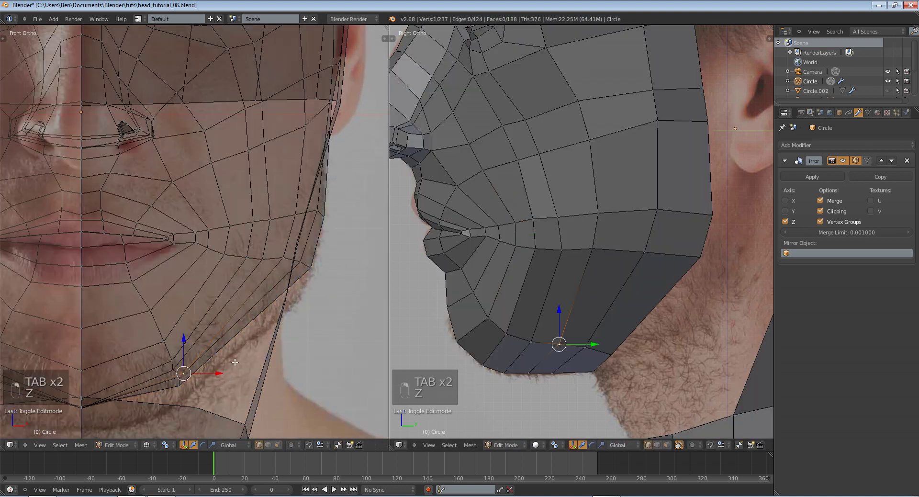
key(z)
key(z)
key(z)
key(g)
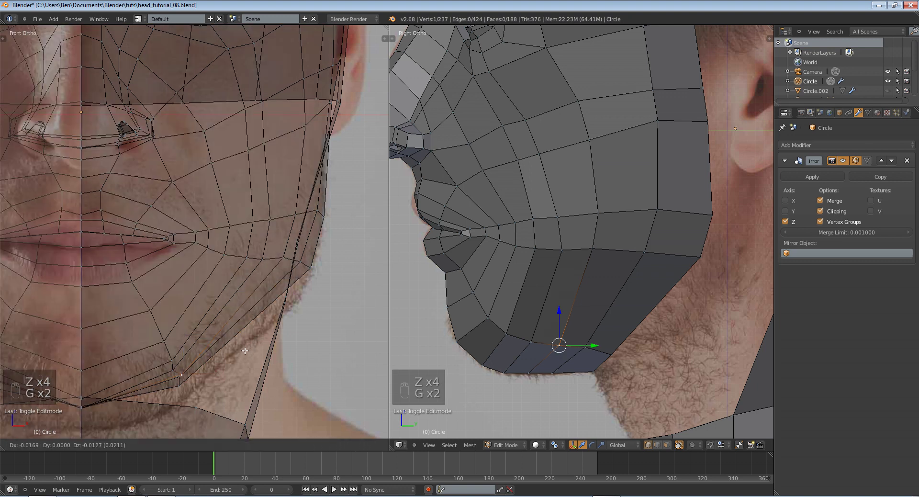
click(240, 353)
Space out the crowded vertices at the side of the chin's lower edge in the front view wireframe
scroll(258, 259, up, 4)
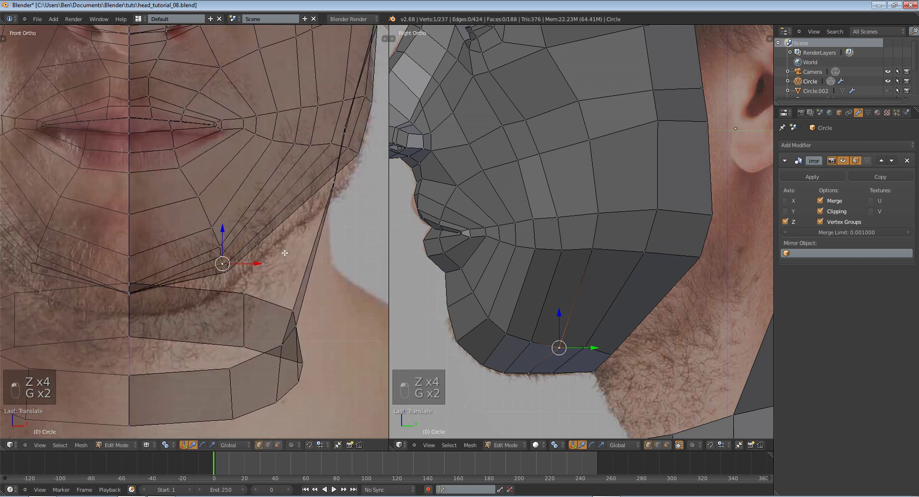
key(a)
right_click(244, 261)
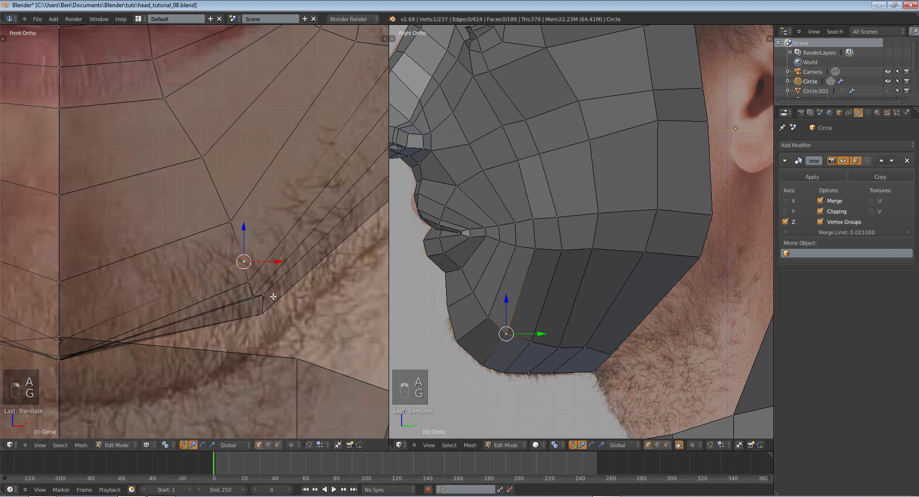
key(g)
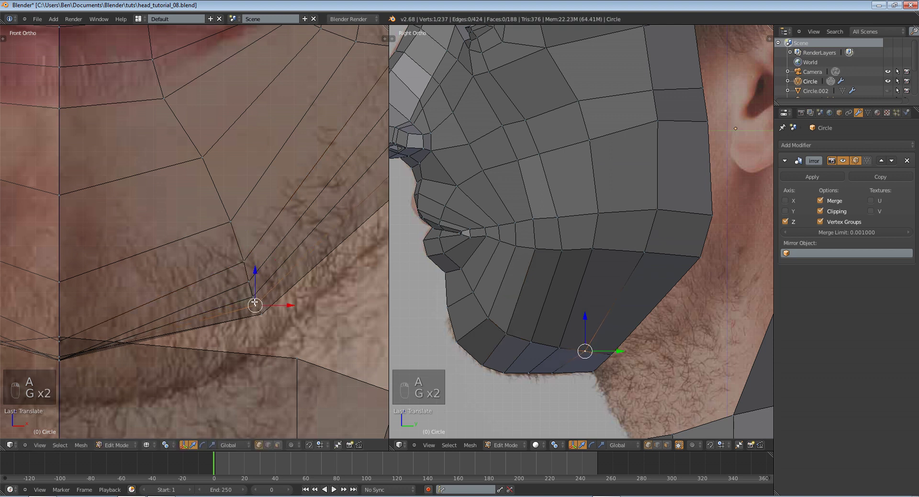
key(g)
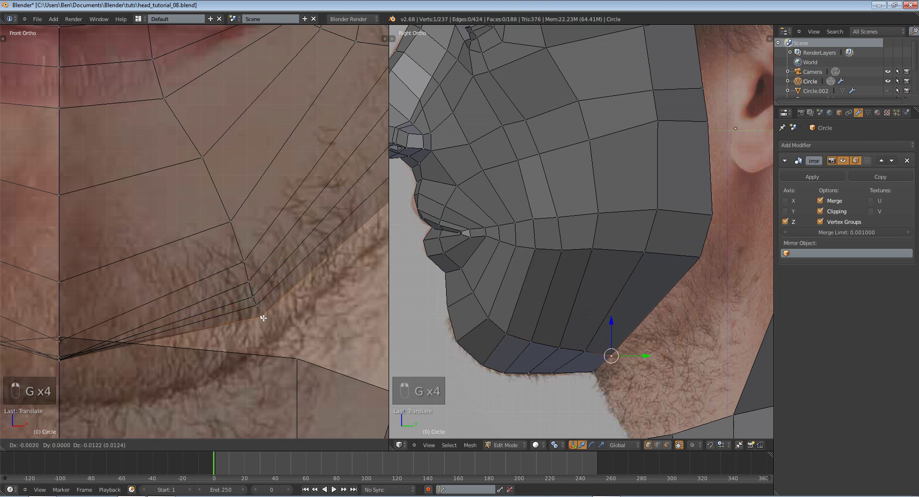
key(z)
Move the cheek vertex one column in from the rear border slightly down in a turned view
key(Tab)
mouse_move(240, 306)
middle_down()
mouse_move(243, 264)
mouse_move(219, 294)
mouse_move(178, 318)
mouse_move(198, 203)
middle_up()
key(Tab)
scroll(179, 318, down, 4)
scroll(258, 186, down, 5)
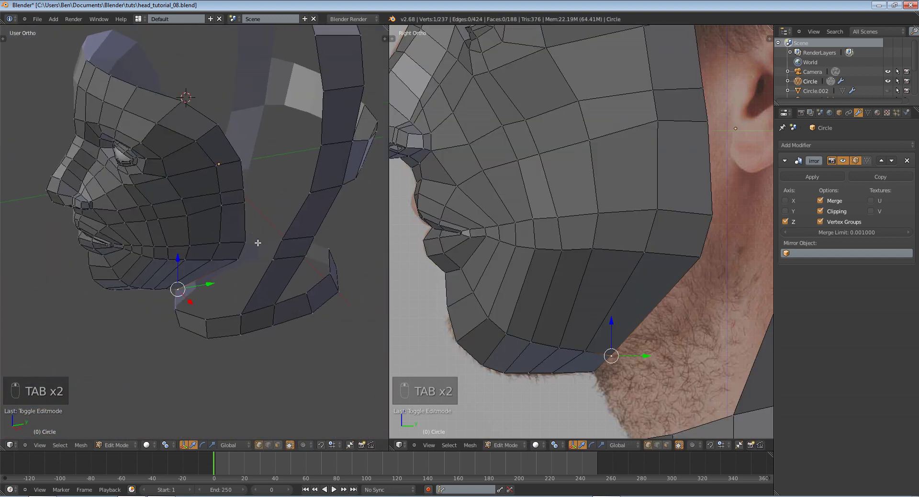
right_click(220, 191)
key(g)
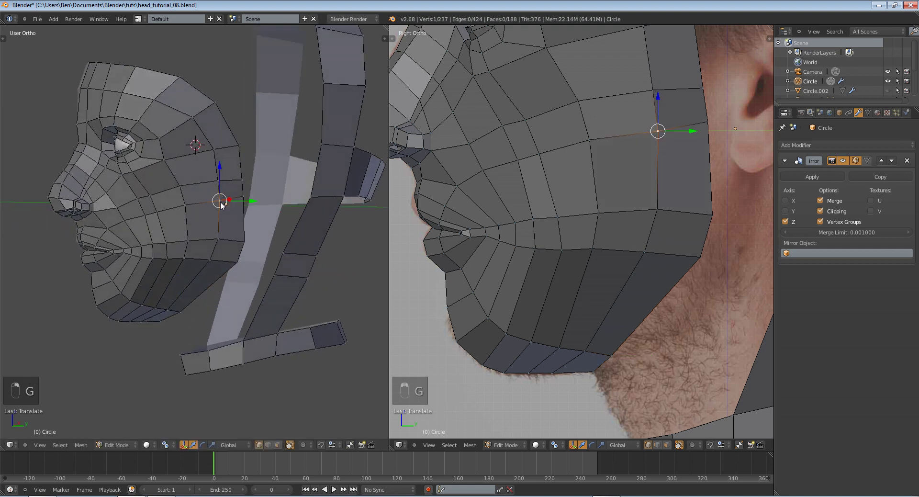
key(Tab)
middle_drag(220, 197, 306, 214)
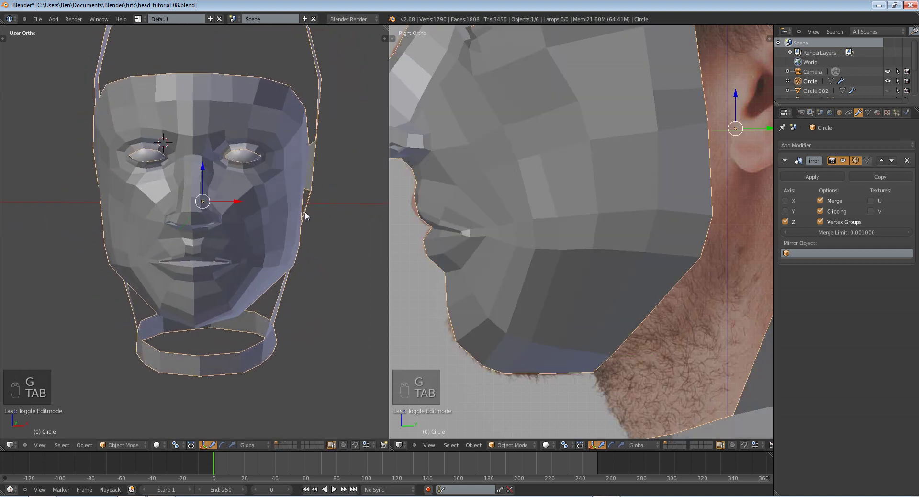
scroll(298, 205, up, 4)
key(Tab)
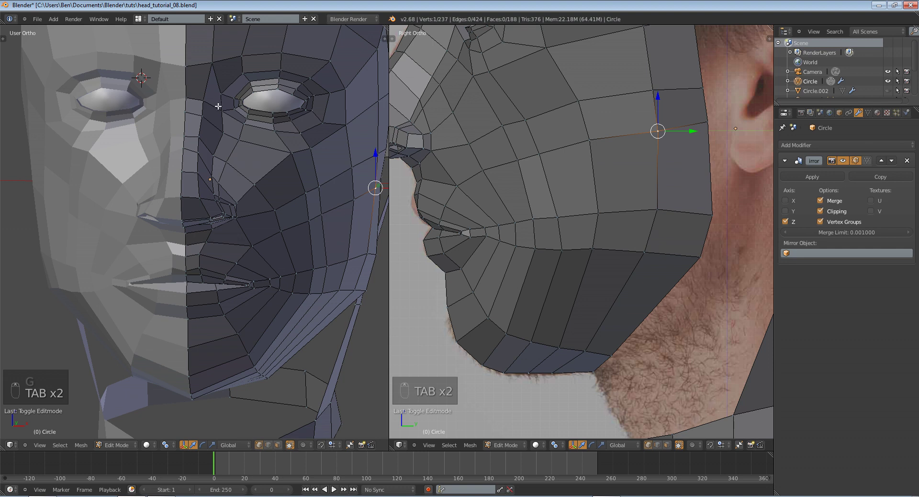
key(ctrl+r)
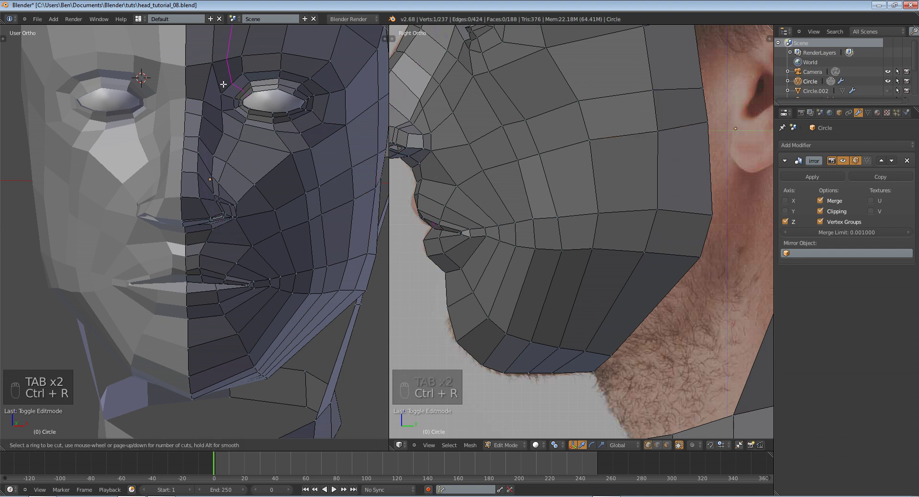
click(223, 84)
middle_drag(225, 86, 273, 178)
key(ctrl+r)
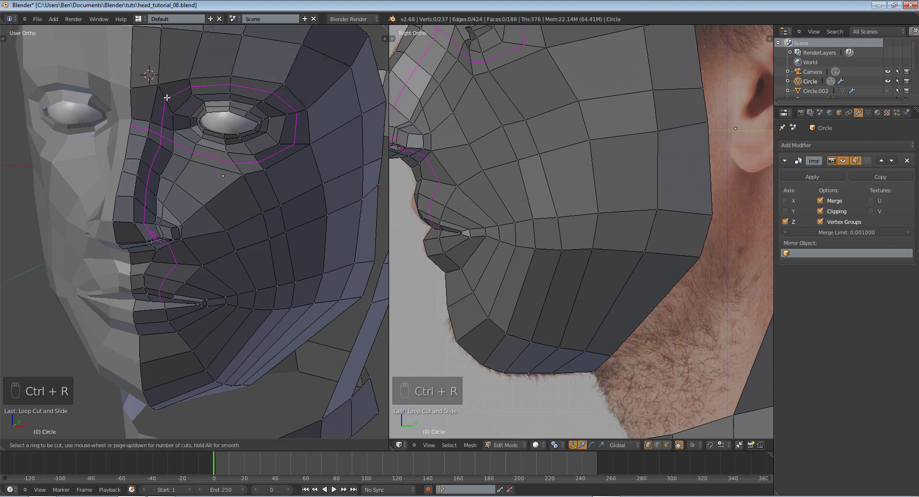
right_click(167, 97)
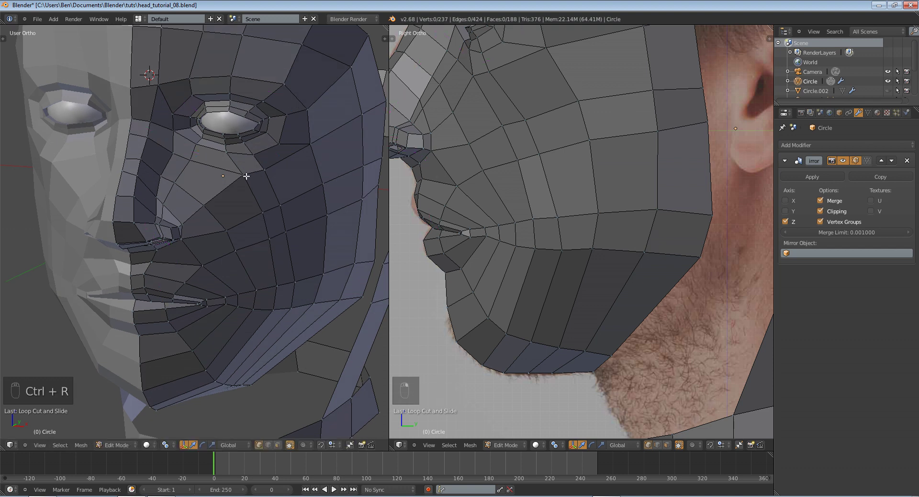
Return to Object Mode and save the head model file
middle_drag(248, 176, 198, 156)
key(Tab)
scroll(198, 156, down, 3)
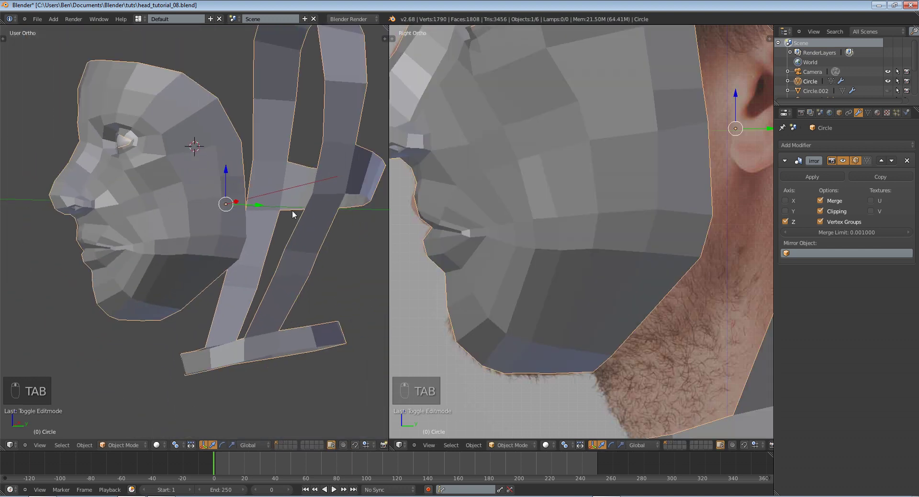
middle_drag(292, 211, 258, 210)
key(ctrl+s)
Apply smooth shading to the head mesh in Object Mode
key(KP_3)
key(Tab)
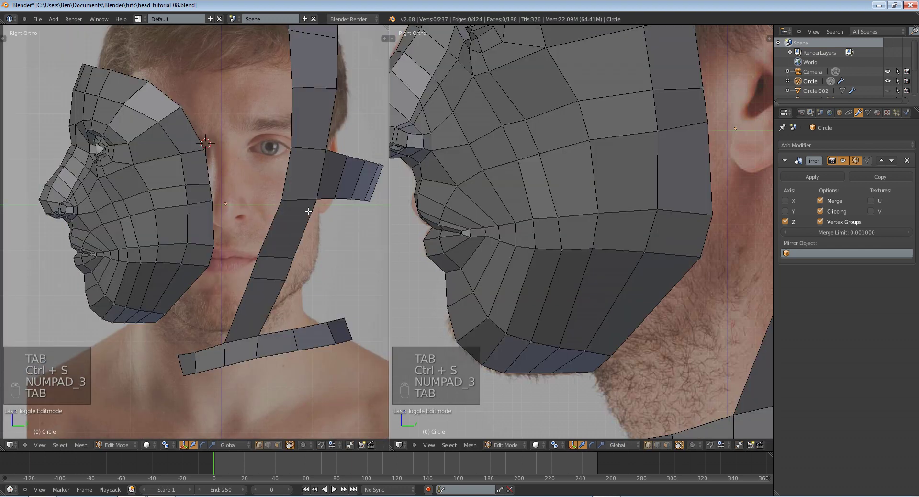
key(Tab)
key(t)
key(t)
key(t)
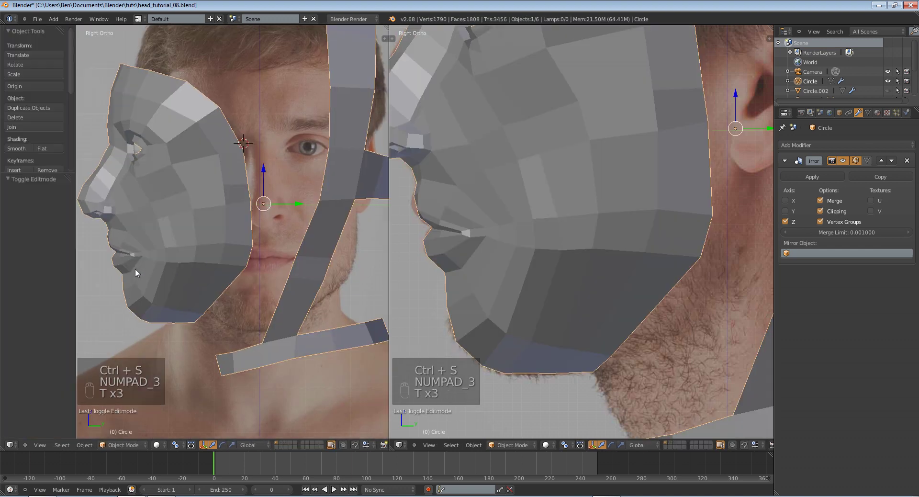
click(19, 150)
key(t)
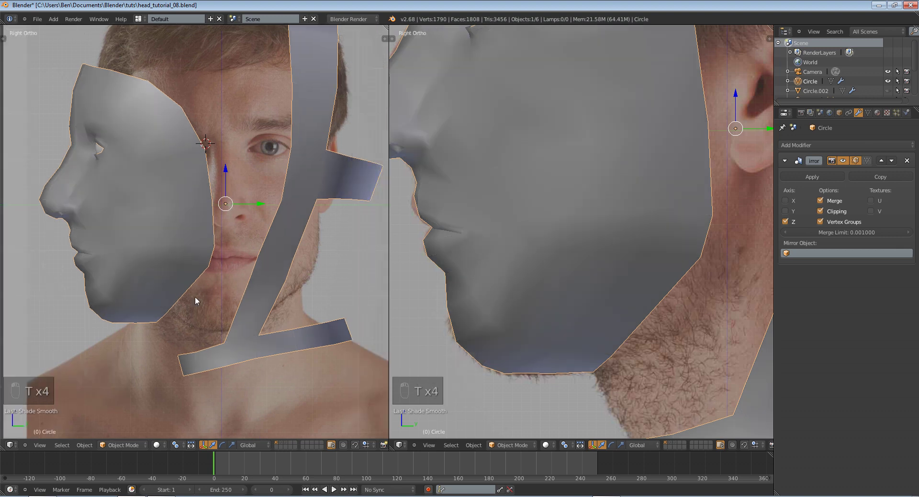
Examine the vertical edge loops running from cheek to chin and the smooth-shaded face from turned and front views
key(Tab)
middle_drag(105, 216, 143, 216)
alt+right_click(152, 242)
alt+right_click(168, 273)
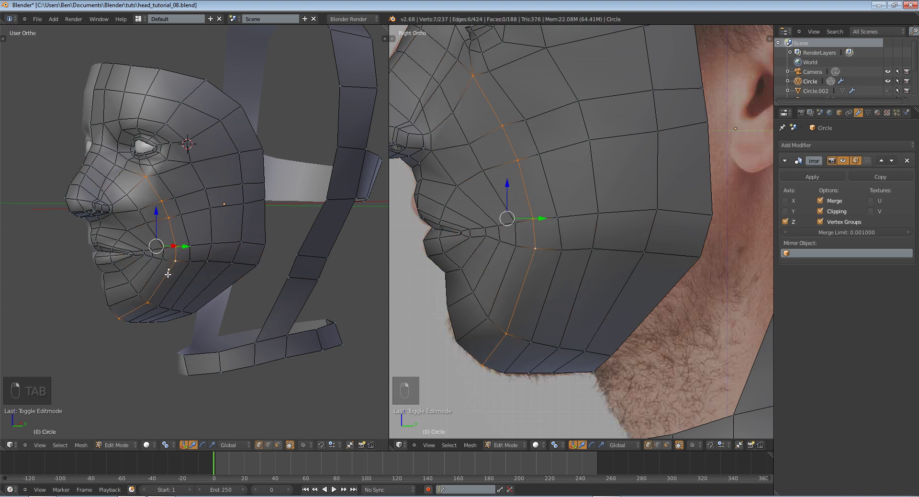
alt+right_click(179, 268)
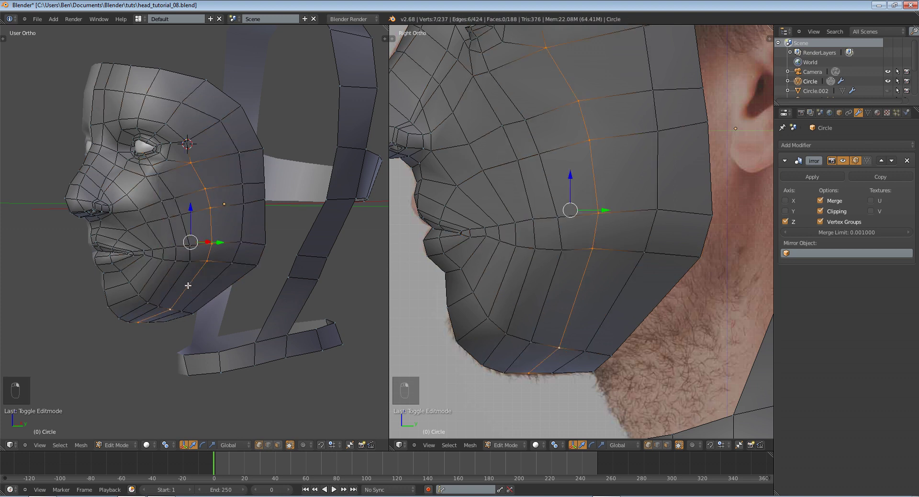
key(Tab)
middle_drag(188, 286, 283, 290)
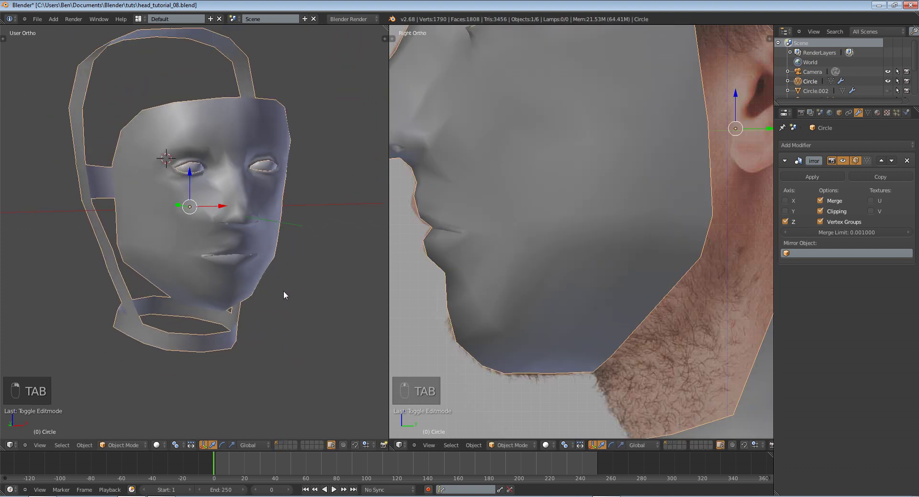
key(KP_1)
key(Tab)
scroll(268, 263, up, 2)
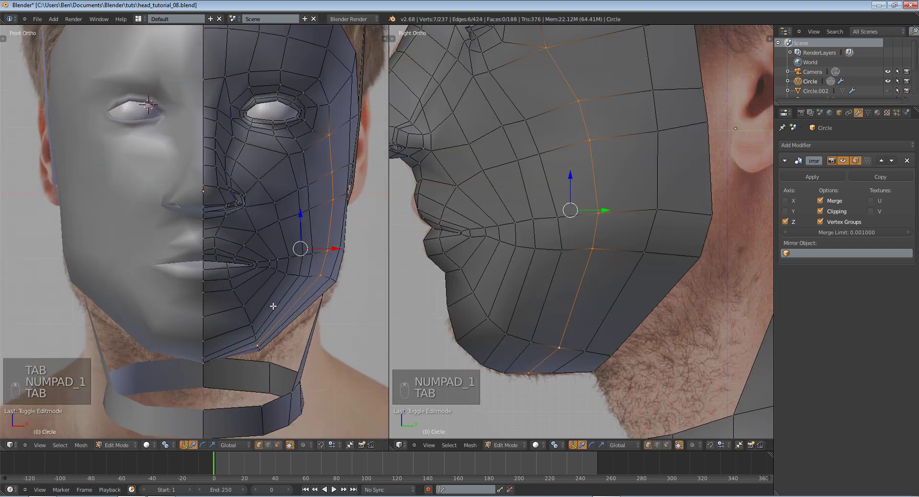
key(Tab)
scroll(267, 191, down, 3)
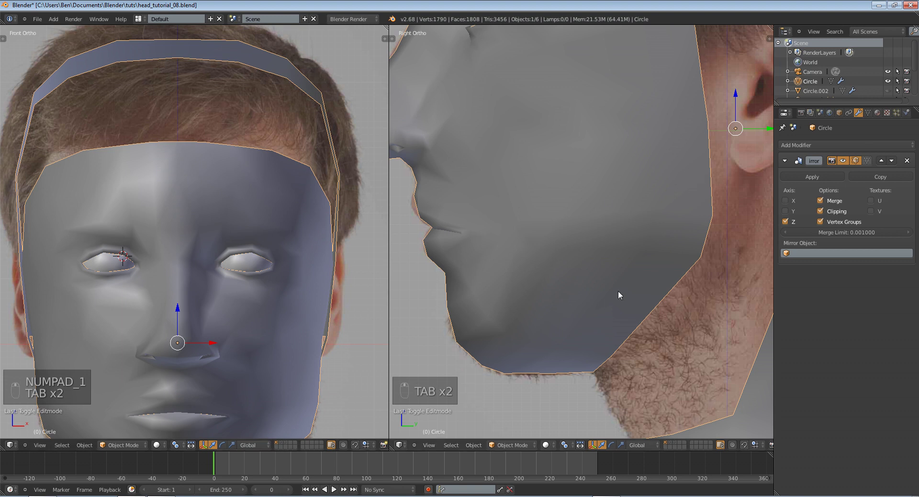
Switch the head mesh back to flat shading in Object Mode
scroll(619, 292, down, 5)
key(Tab)
key(t)
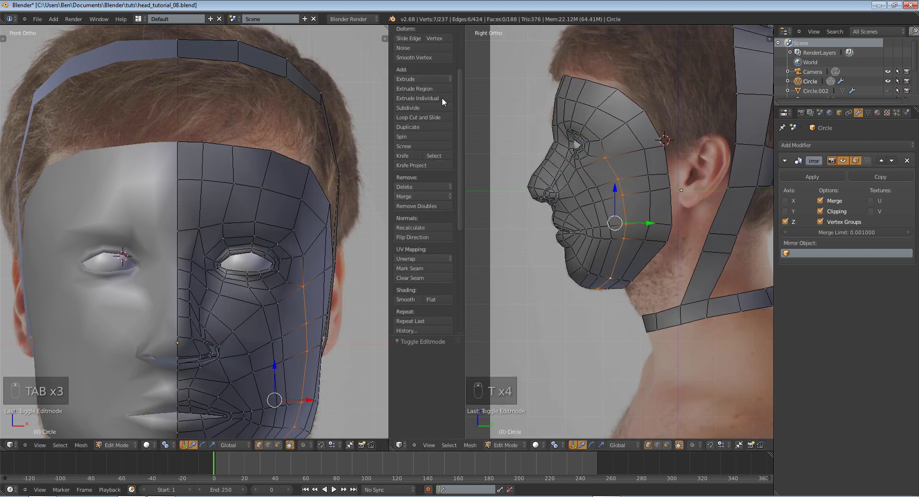
scroll(427, 266, down, 2)
key(Tab)
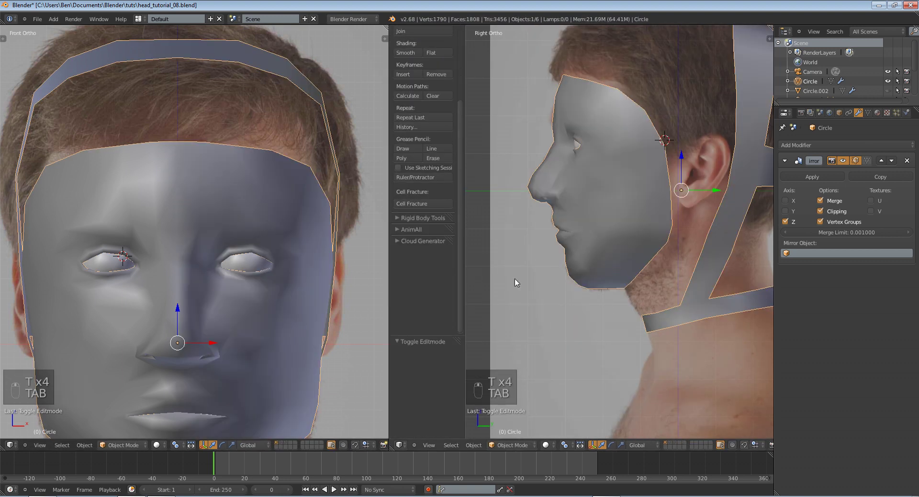
key(Tab)
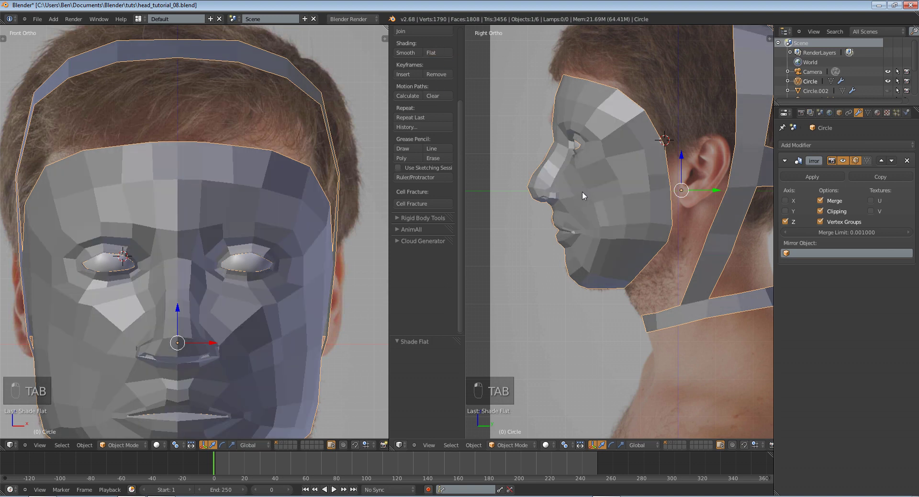
key(t)
Fill a face between the rear edge of the chin's underside and the front upper edge of the neck ring
scroll(694, 302, up, 5)
shift+middle_drag(695, 302, 620, 241)
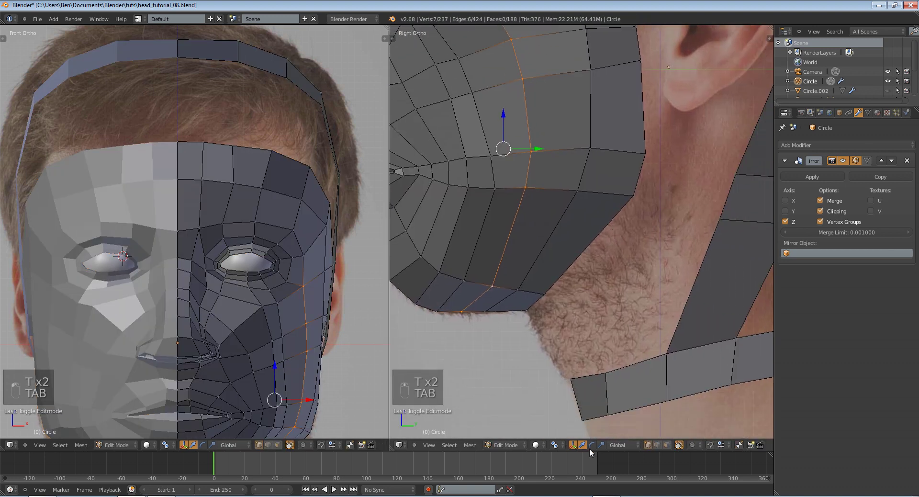
key(a)
key(b)
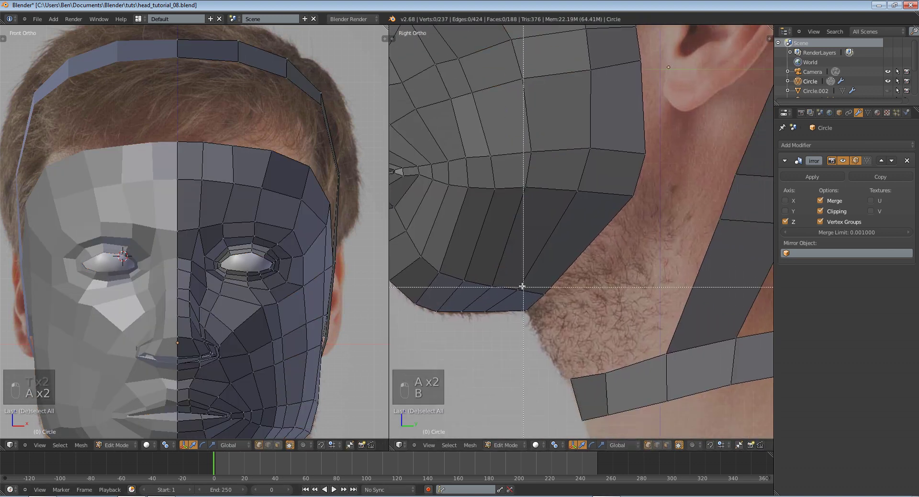
drag(522, 286, 607, 389)
key(f)
Bridge the jaw's rear corner edge to the vertical strip behind it with a four-sided face
scroll(201, 378, up, 6)
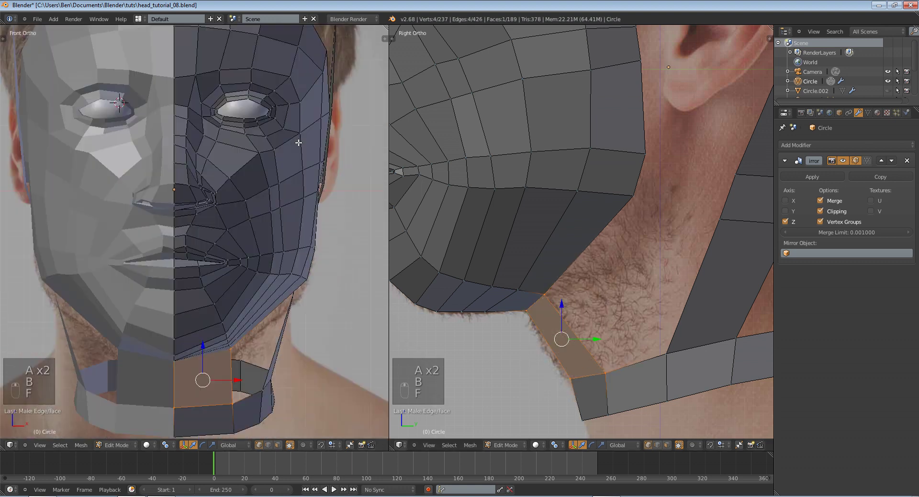
middle_drag(206, 335, 221, 318)
key(a)
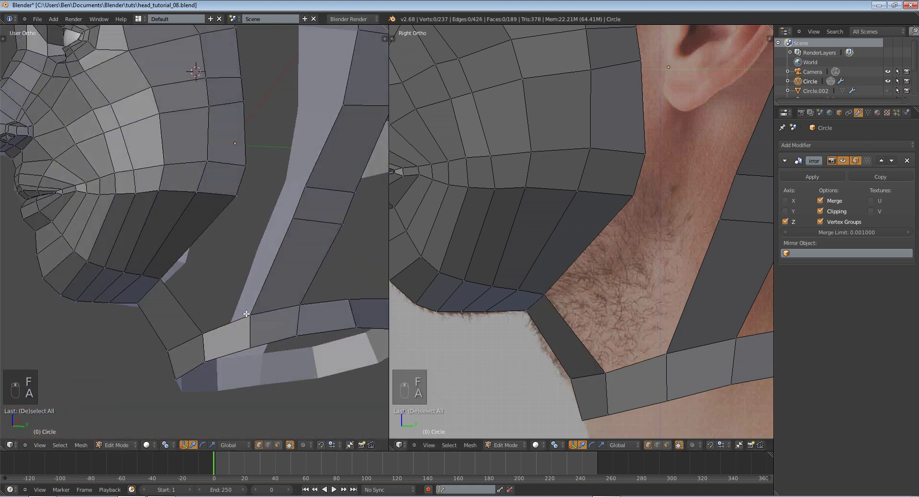
shift+right_click(200, 336)
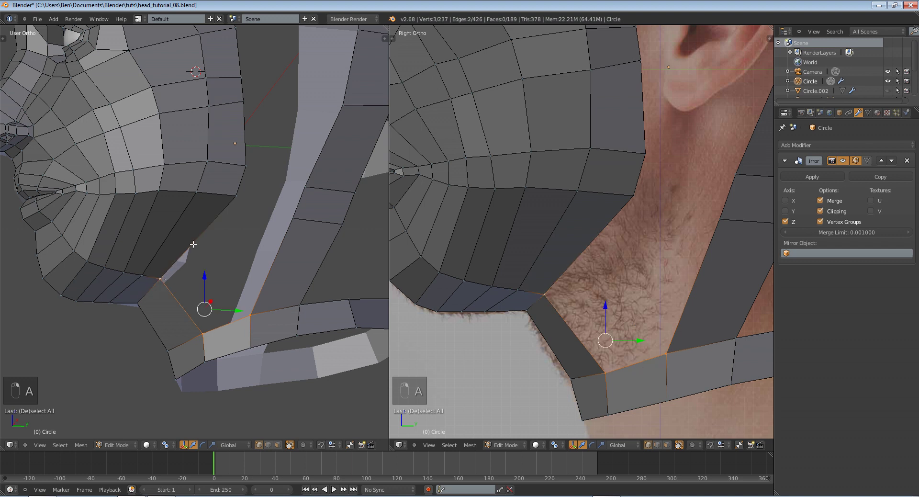
key(a)
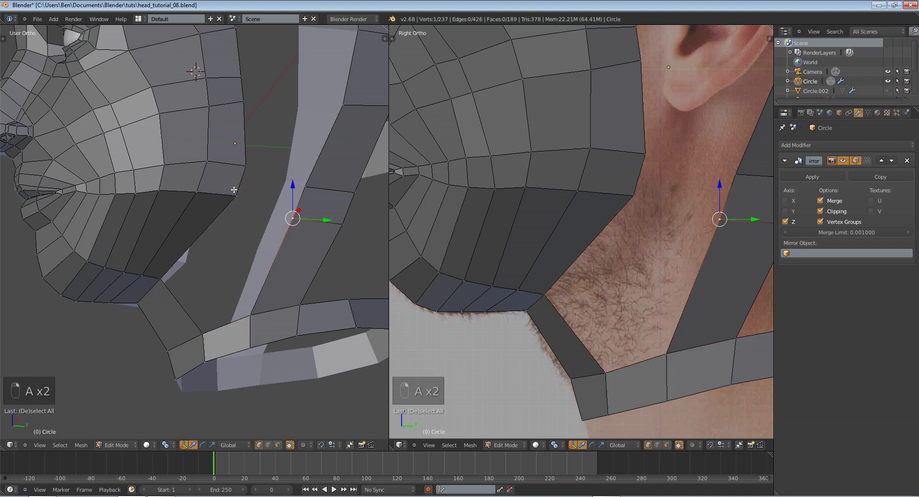
key(f)
key(a)
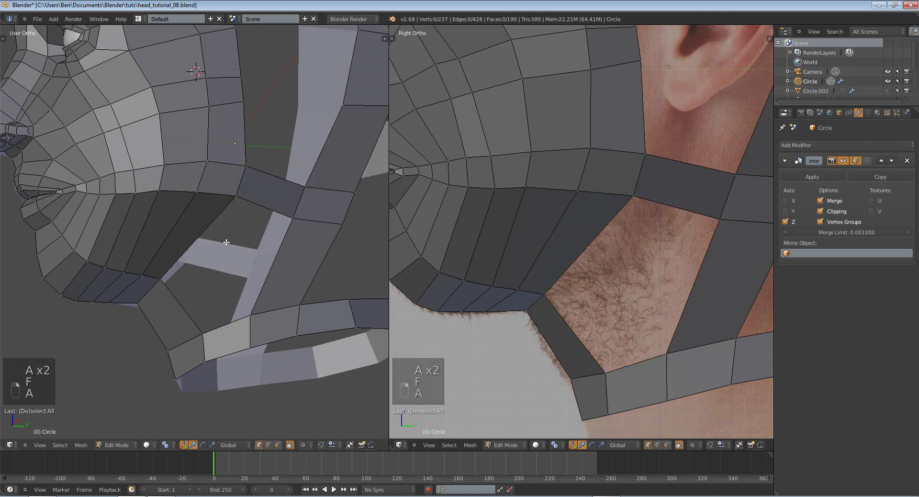
Try to fill the five-sided opening between the jaw, neck ring and rear strip with a single face
right_click(282, 221)
shift+right_click(228, 194)
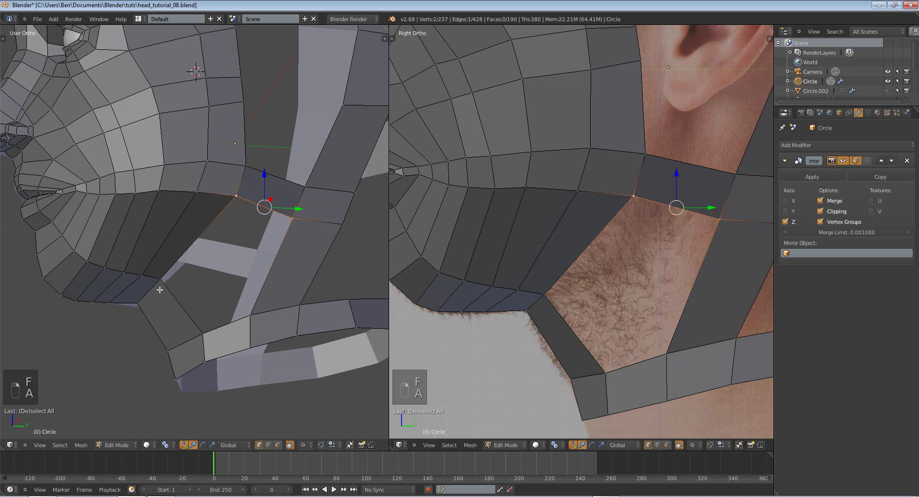
shift+right_click(203, 333)
shift+right_click(250, 316)
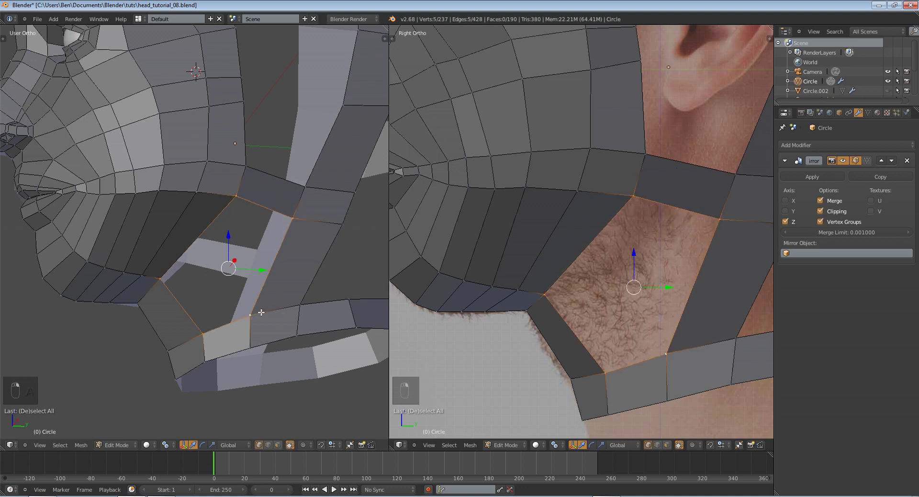
key(f)
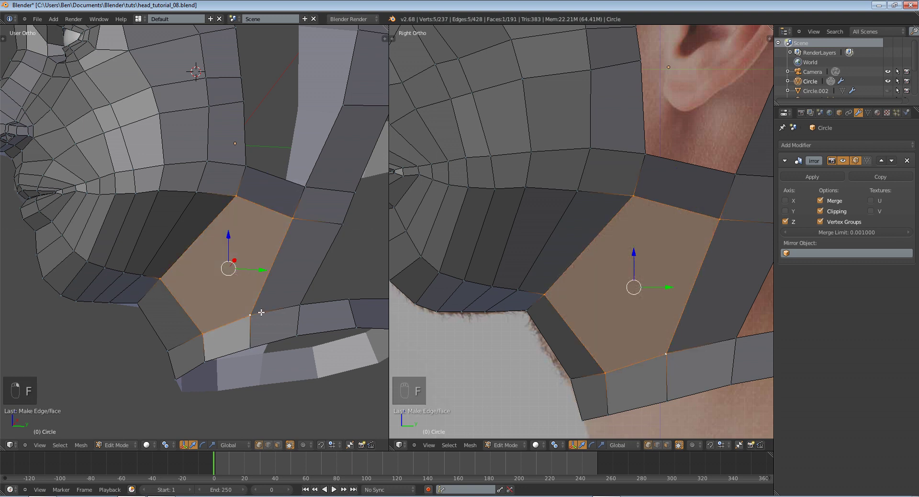
Undo the single five-sided face and clear the selection around the neck opening
key(Tab)
scroll(625, 294, down, 3)
key(Tab)
key(ctrl+z)
key(ctrl+z)
key(ctrl+z)
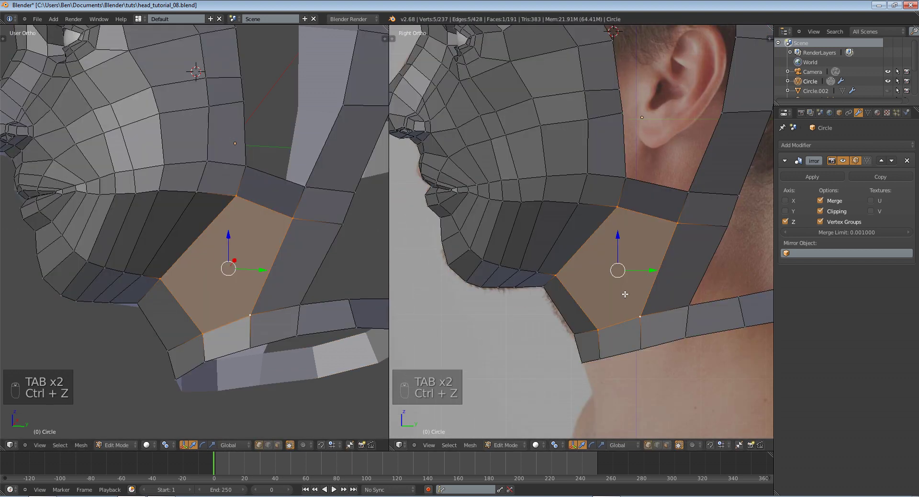
key(a)
scroll(611, 300, up, 1)
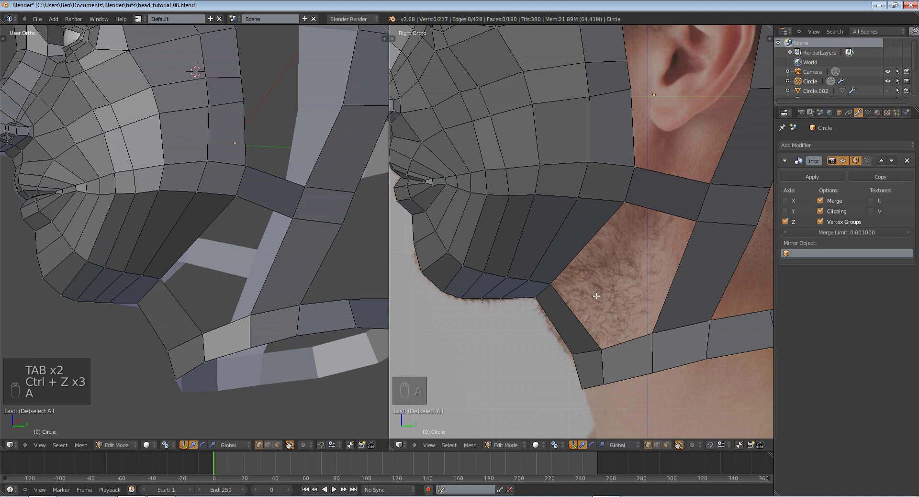
key(ctrl+r)
click(661, 283)
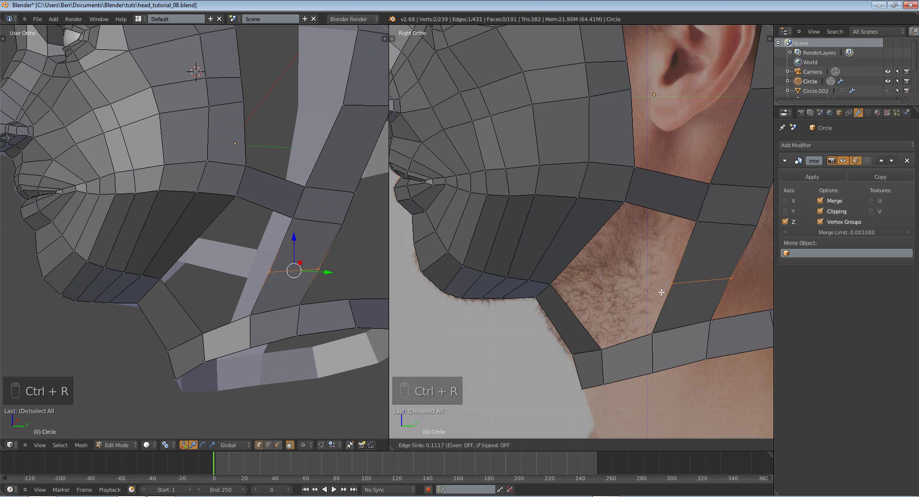
right_click(661, 292)
key(ctrl+z)
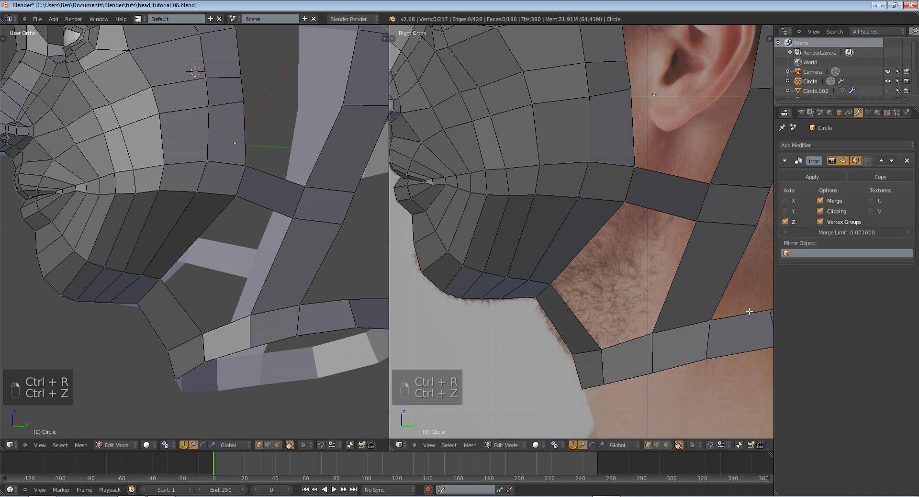
Add a loop cut across the lower segment of the strip behind the neck opening, slightly below its middle
key(ctrl+r)
click(688, 276)
right_click(689, 283)
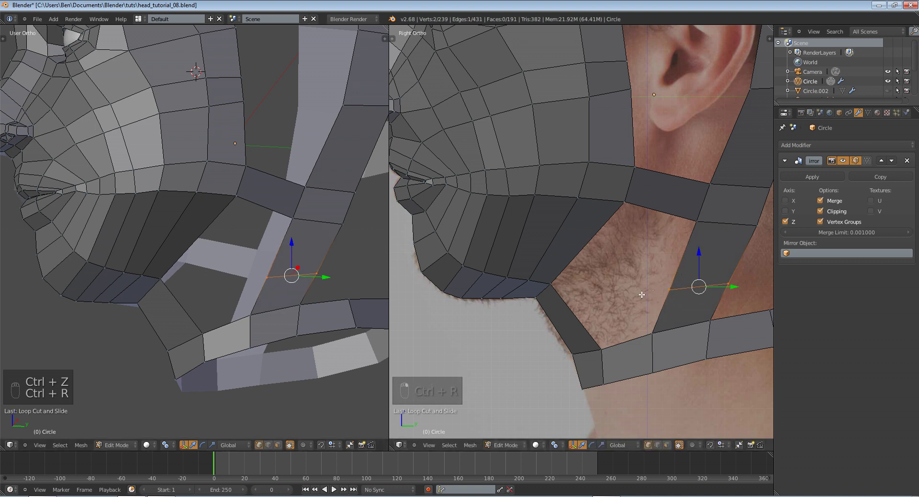
Close the neck opening with two four-sided faces, one from the jaw edge and one above the neck ring
key(a)
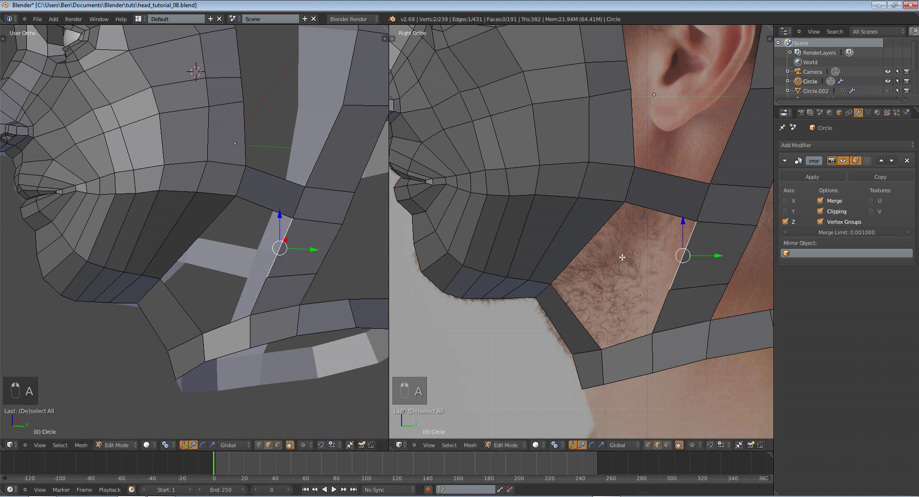
shift+right_click(594, 248)
key(f)
right_click(588, 316)
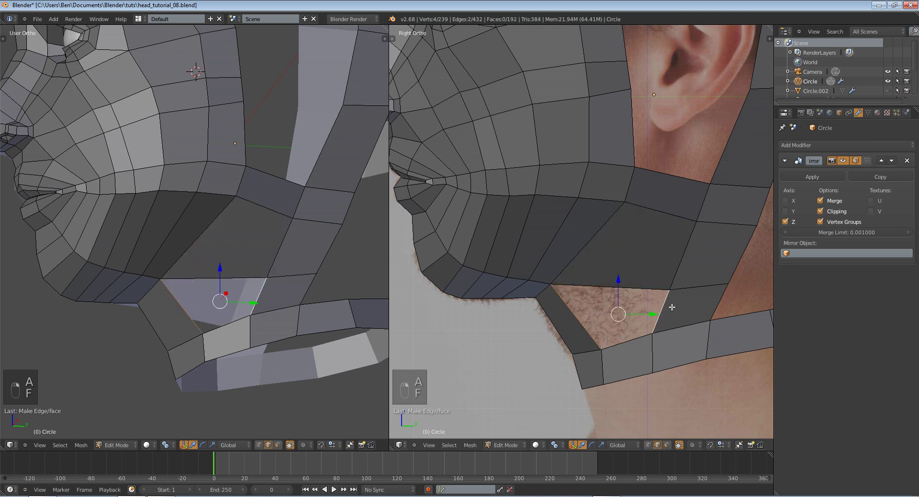
key(f)
Inspect the new jaw-to-neck faces in Object Mode with the mesh deselected, from a turned view
key(Tab)
key(Tab)
key(Tab)
key(Tab)
key(Tab)
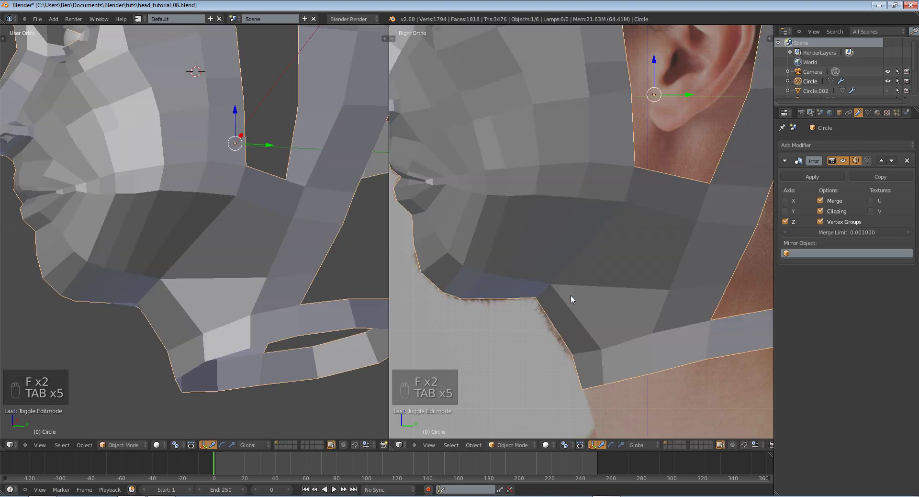
key(a)
key(a)
key(a)
key(a)
key(a)
key(a)
scroll(570, 295, down, 3)
middle_drag(570, 294, 613, 274)
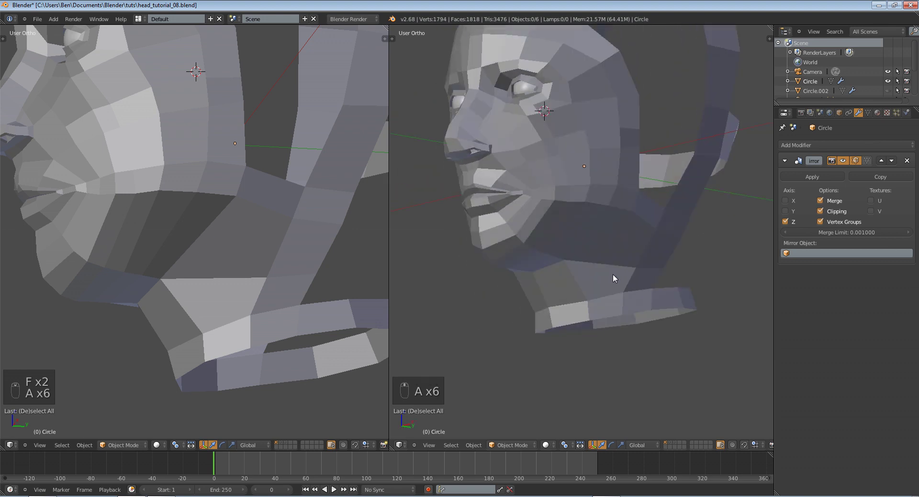
Open the head mesh in Edit Mode with the front reference view beside the right-side reference view
key(Tab)
key(KP_3)
key(Tab)
key(Tab)
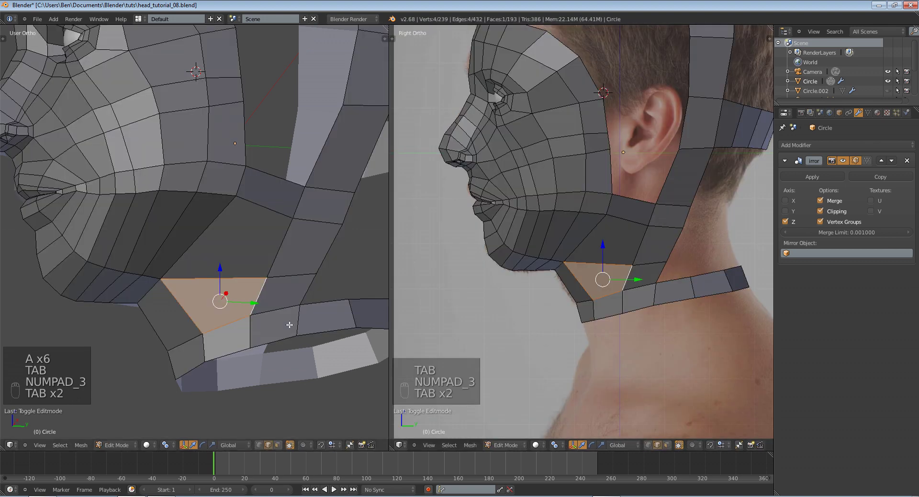
key(KP_0)
key(KP_1)
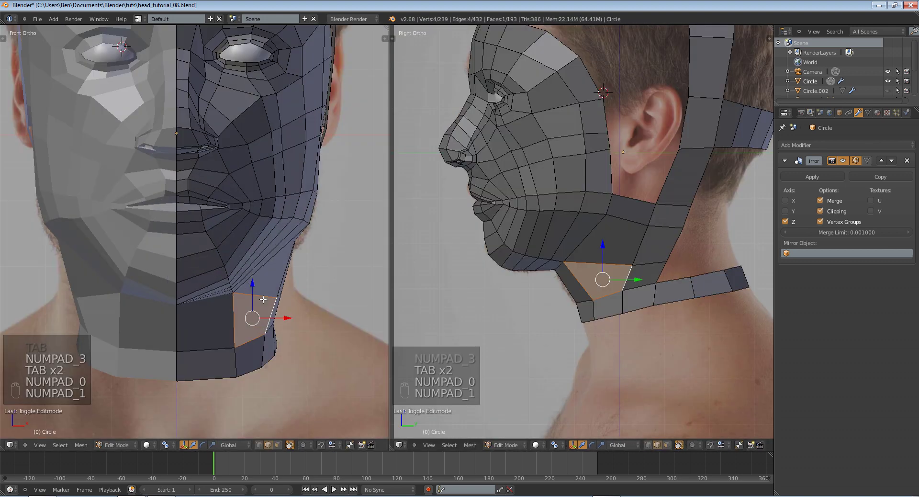
key(z)
key(z)
Reposition the edge between the jaw corner and the neck in the front and side views to follow the reference
right_click(276, 309)
key(g)
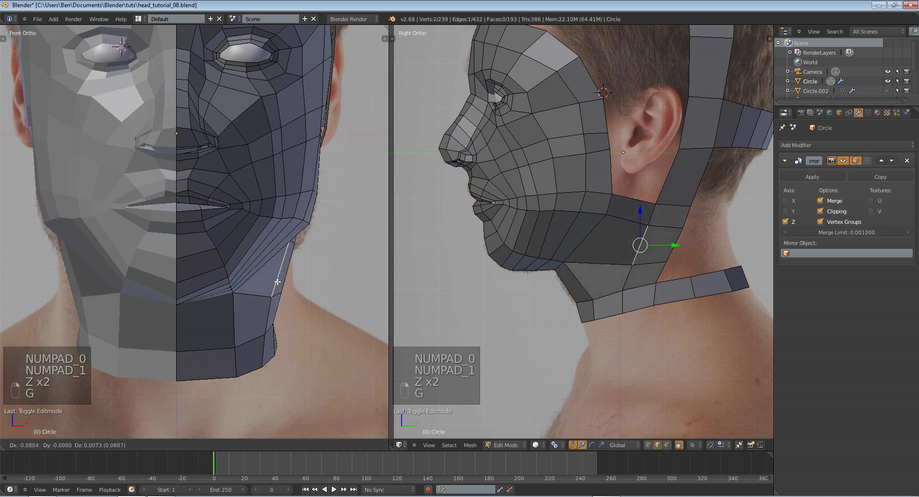
click(275, 280)
key(g)
click(609, 260)
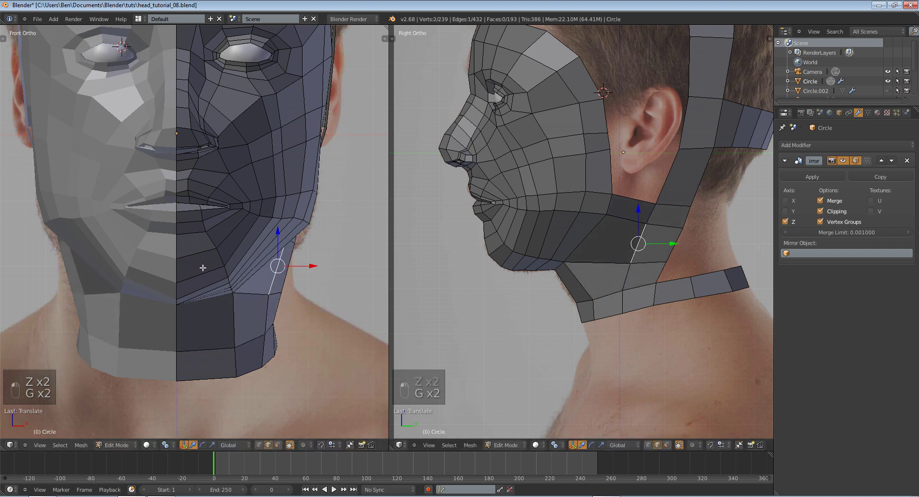
key(z)
key(g)
click(223, 267)
key(z)
Move and rotate the short edge at the lower back end of the jaw strip to match the neck contour
right_click(278, 308)
key(g)
click(305, 306)
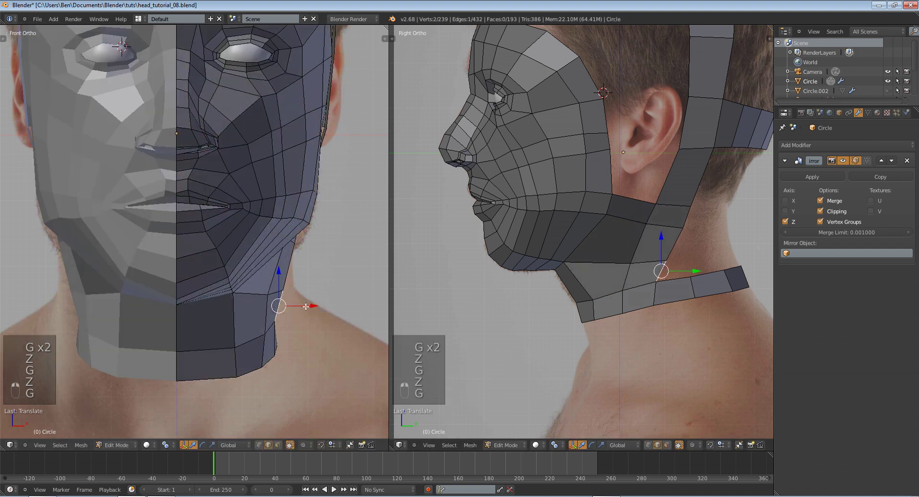
key(r)
key(g)
click(320, 301)
Adjust the edges where the jaw meets the strip below the ear, moving and rotating them to even the spacing
right_click(676, 206)
key(g)
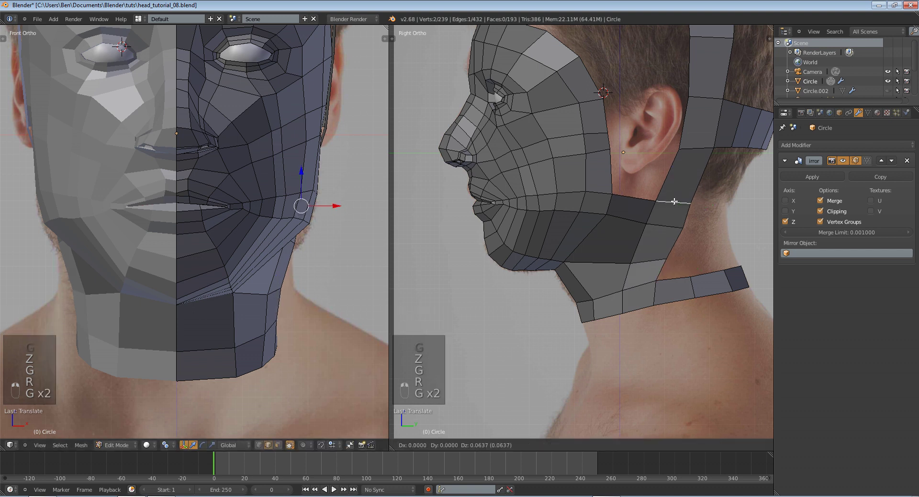
click(675, 203)
right_click(681, 218)
key(g)
click(680, 218)
right_click(646, 212)
key(g)
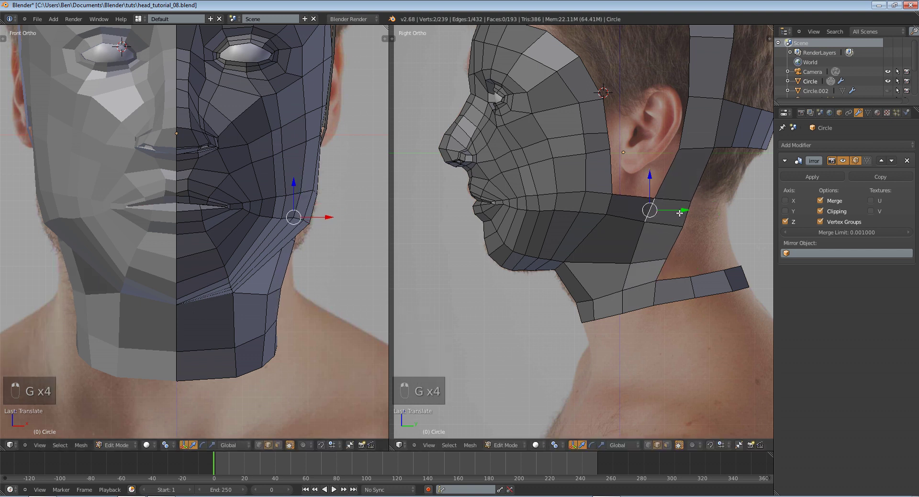
key(r)
click(681, 211)
Move the strip's front edge behind the ear in the side view and slightly inward in the front view
key(g)
click(680, 136)
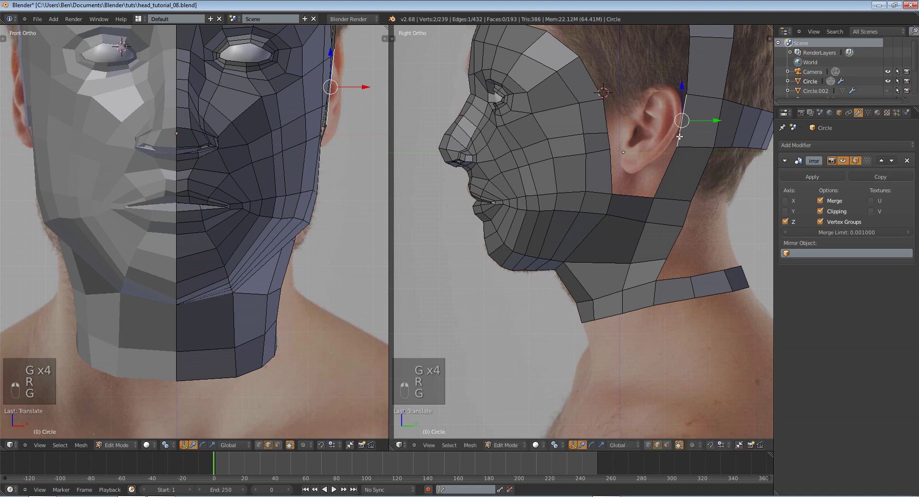
key(z)
key(g)
key(z)
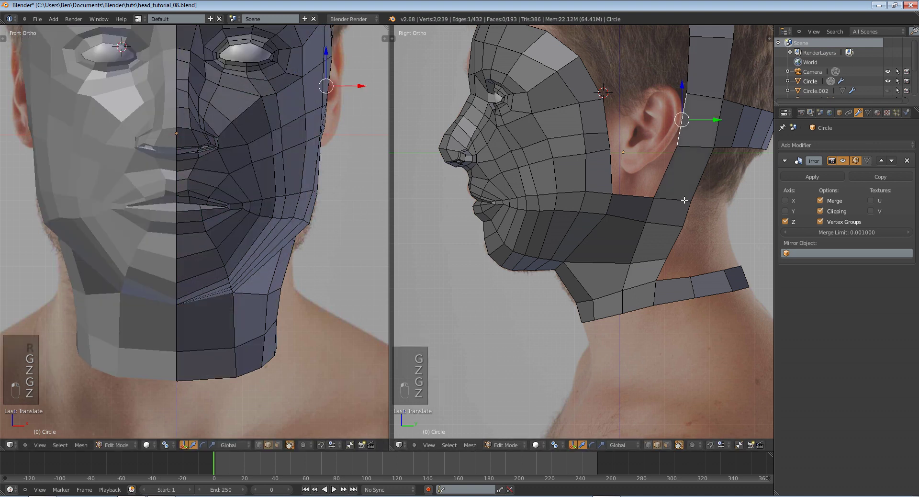
Fill a face between the rear cheek edge and the strip edge below the ear
scroll(683, 200, down, 3)
scroll(683, 200, up, 3)
middle_drag(300, 213, 196, 264)
scroll(216, 225, down, 1)
scroll(210, 263, up, 3)
right_click(230, 260)
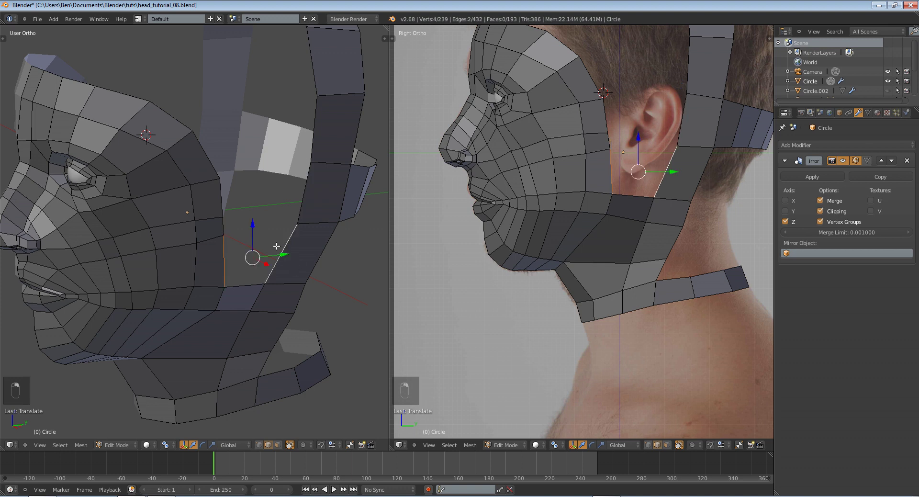
key(f)
Add a horizontal edge loop through the strip behind the ear and the band around the back of the head
key(ctrl+r)
click(322, 199)
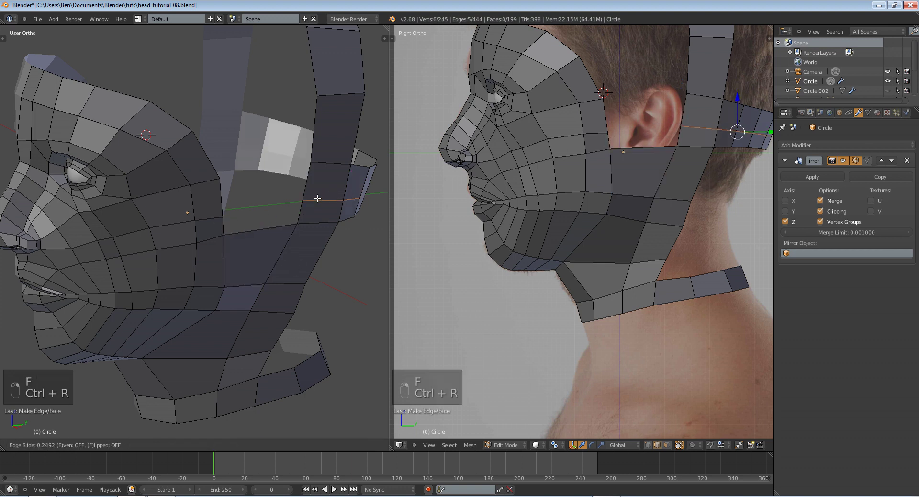
right_click(320, 201)
Fill the side of the head with faces between the cheek and temple edges and the strip behind the ear
right_click(298, 209)
key(f)
key(f)
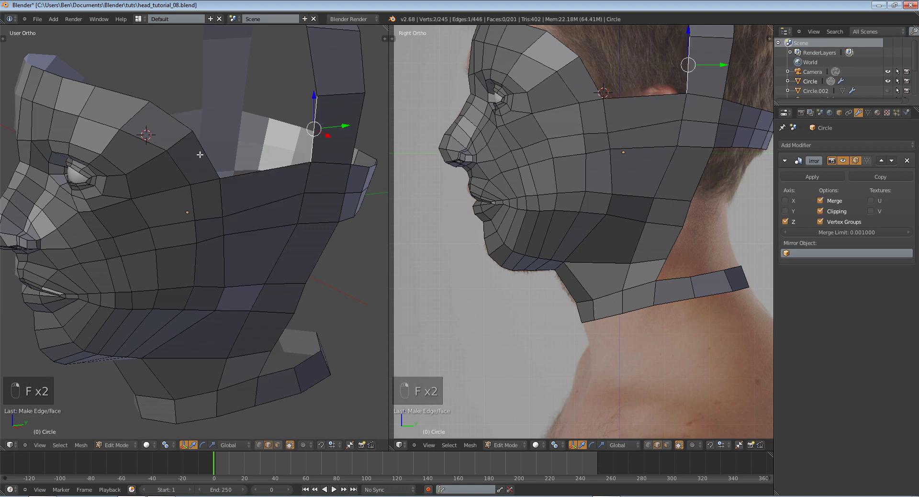
key(f)
key(f)
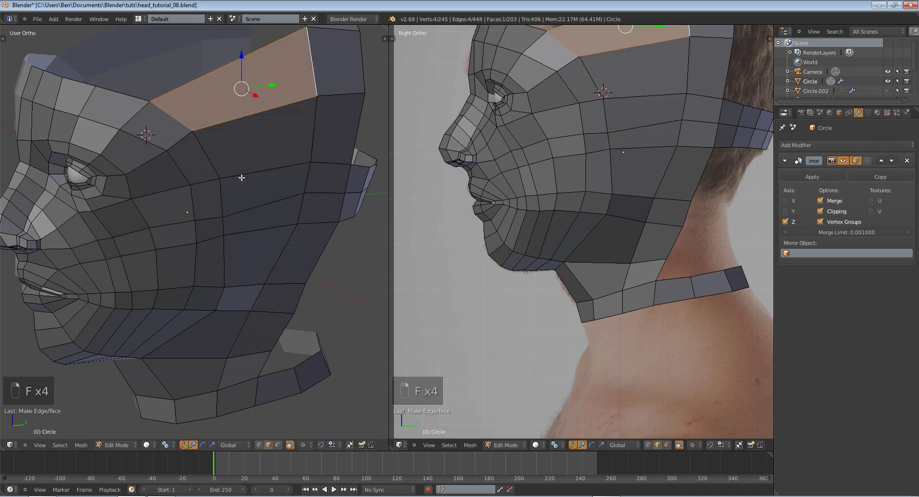
Continue filling faces from the upper forehead edges back to the crown edges
middle_drag(325, 64, 160, 199)
key(f)
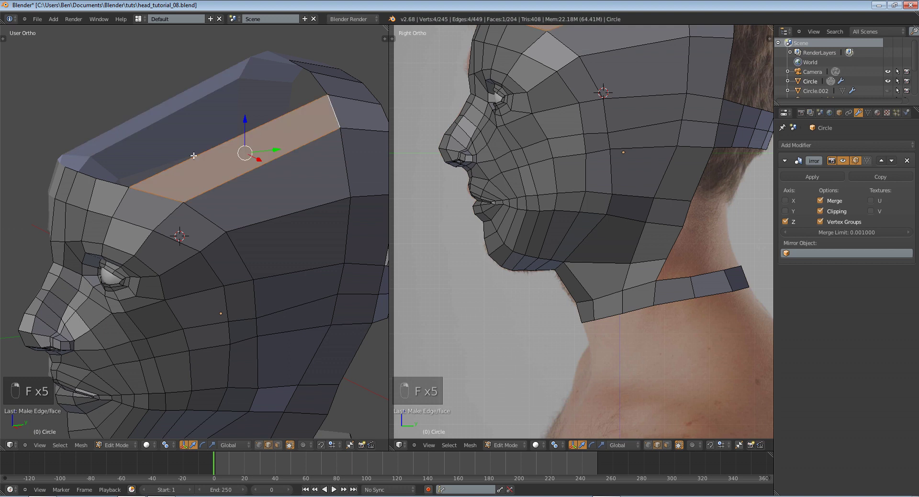
key(f)
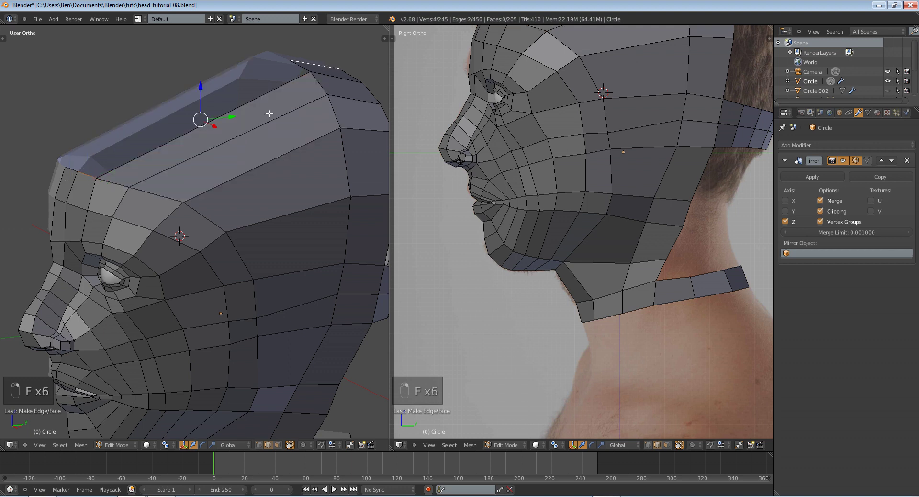
Add a lengthwise edge loop to the crown strip and fill the remaining gap between it and the forehead
mouse_move(269, 113)
middle_down()
mouse_move(282, 110)
mouse_move(262, 117)
middle_up()
key(a)
key(ctrl+r)
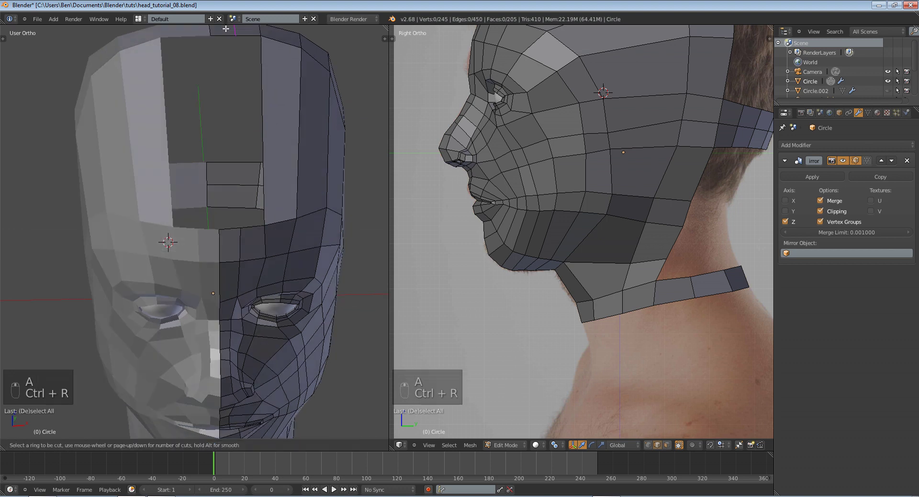
click(216, 30)
key(f)
key(f)
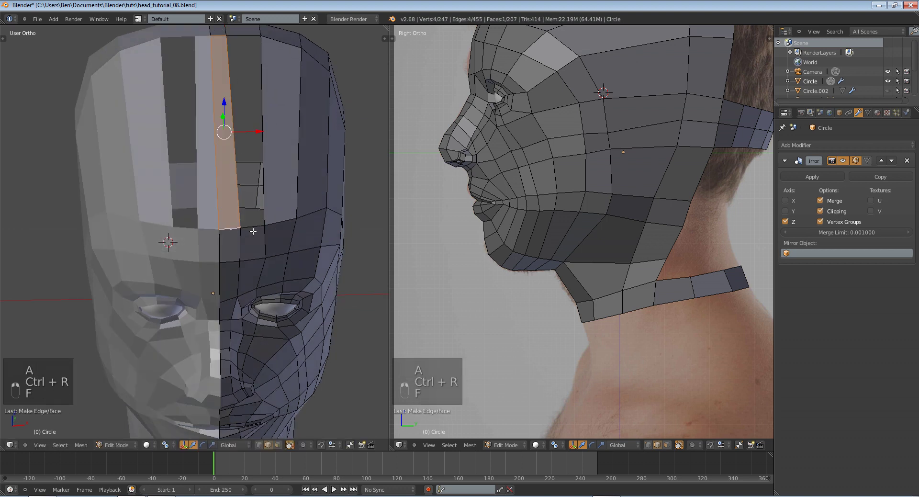
middle_drag(310, 186, 252, 193)
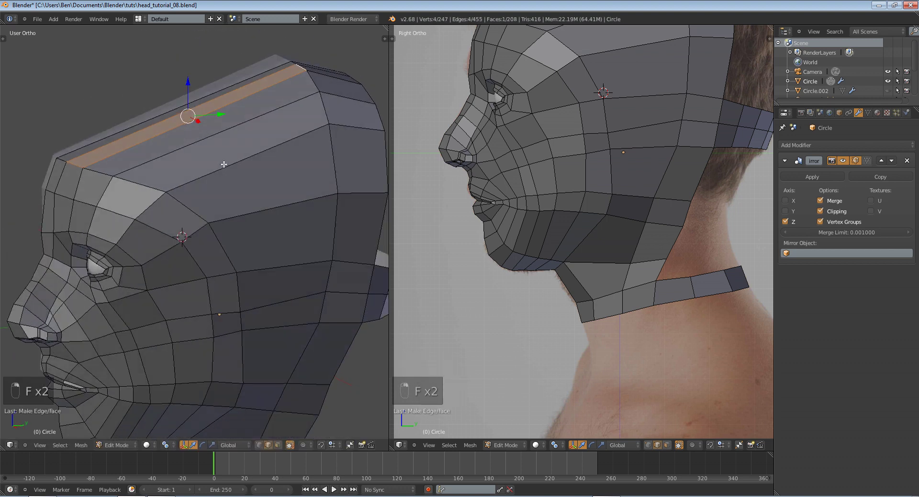
Cut a vertical edge loop through the new side faces from the crown down to the neck and slide it slightly
scroll(253, 193, down, 3)
scroll(245, 215, up, 3)
key(a)
key(ctrl+r)
click(240, 231)
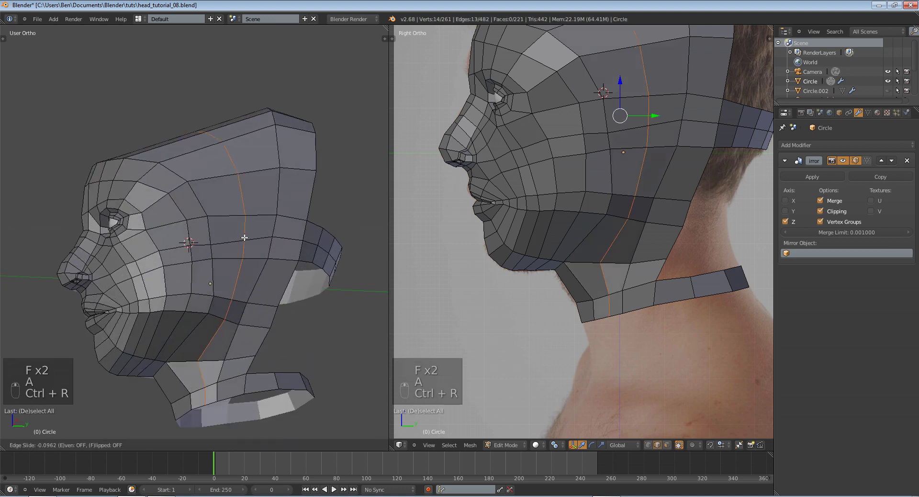
click(244, 238)
Select the new loop's five uppermost vertices and raise them toward the skull outline in the side view
middle_drag(245, 238, 272, 278)
key(KP_3)
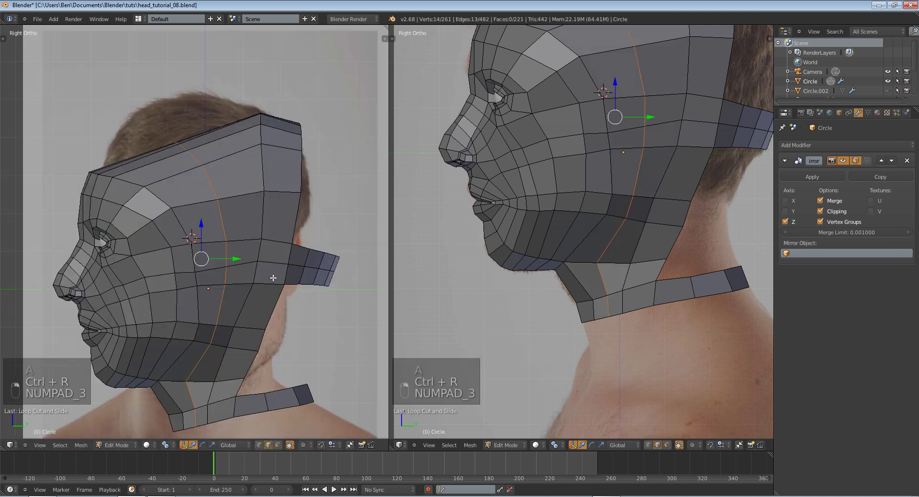
key(z)
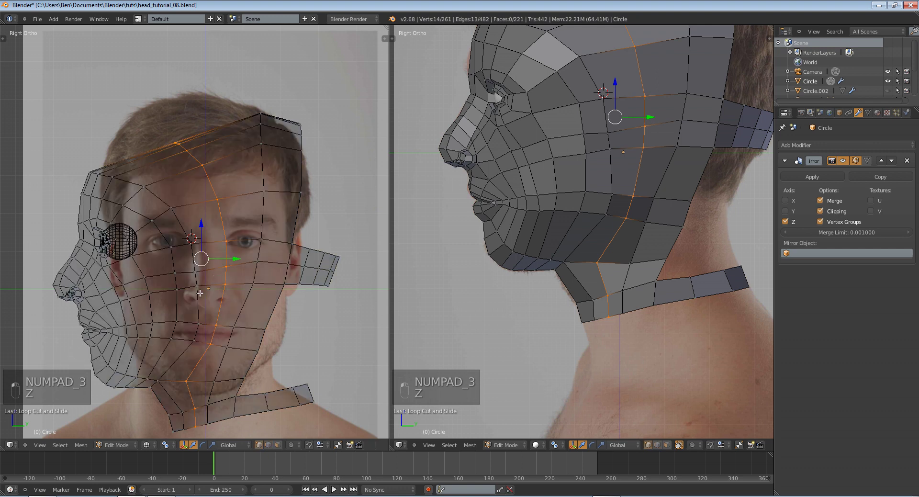
key(a)
key(b)
drag(157, 123, 233, 184)
key(z)
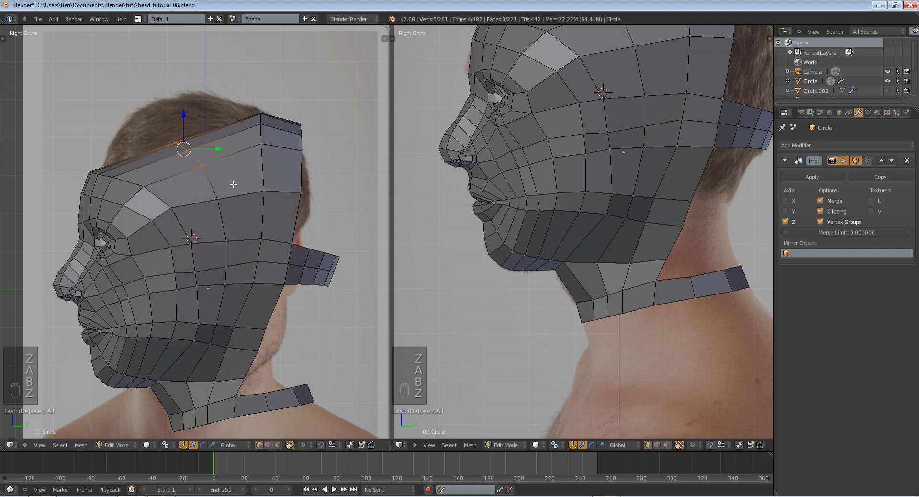
key(KP_0)
key(KP_1)
key(z)
shift+middle_drag(625, 71, 629, 200)
key(z)
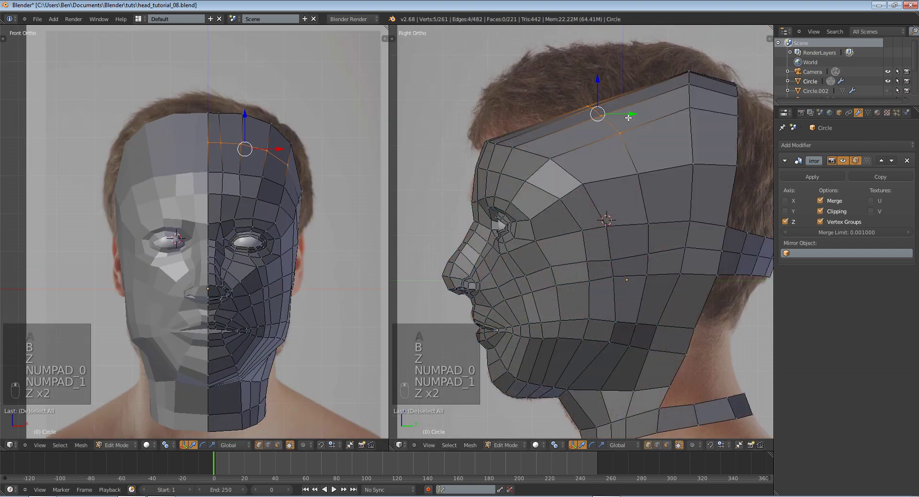
key(g)
click(626, 102)
Shift the raised crown vertices slightly forward, using the wireframe to compare them with the side reference
key(z)
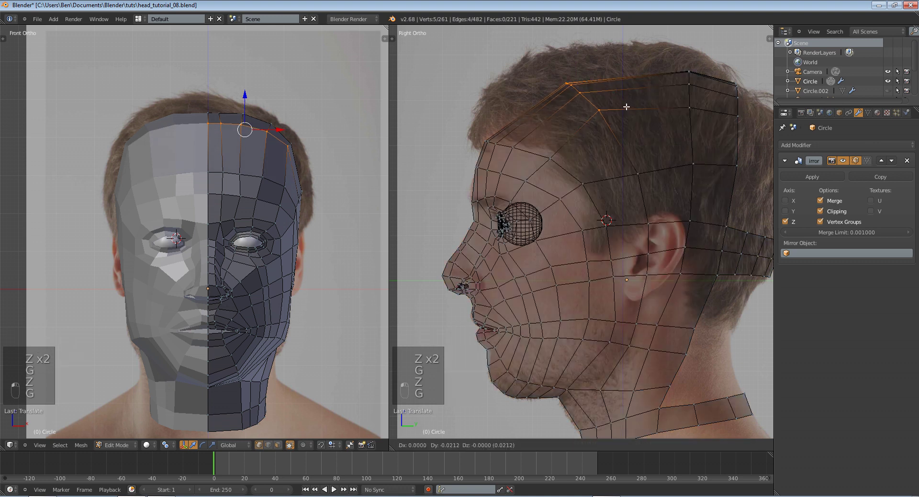
key(g)
click(622, 104)
key(z)
Move the loop's temple vertex up and forward, and nudge the vertex above it
right_click(638, 172)
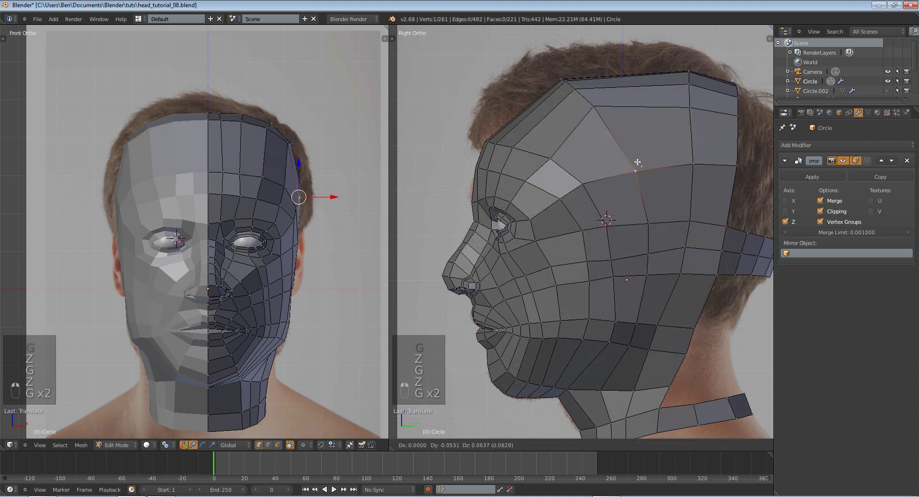
key(g)
click(633, 155)
right_click(594, 107)
key(g)
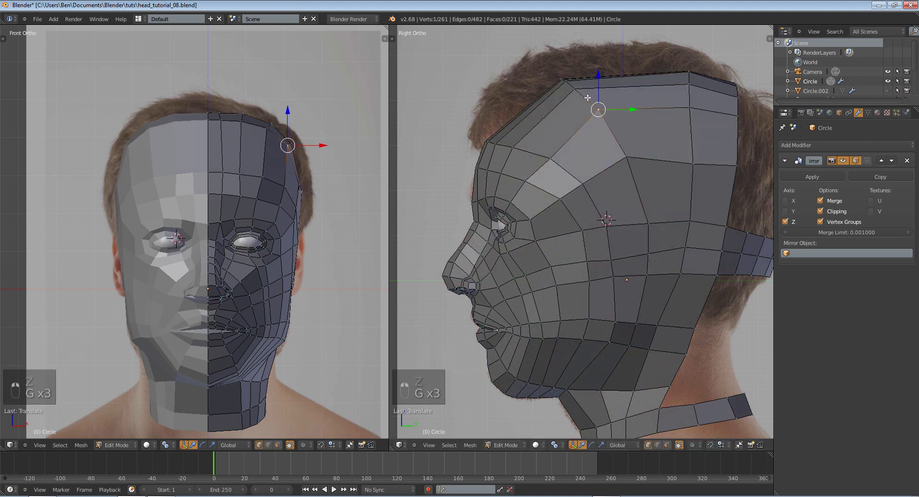
Nudge the loop's remaining top vertices toward the centreline one by one to smooth the crown curve
key(g)
key(g)
click(584, 92)
key(g)
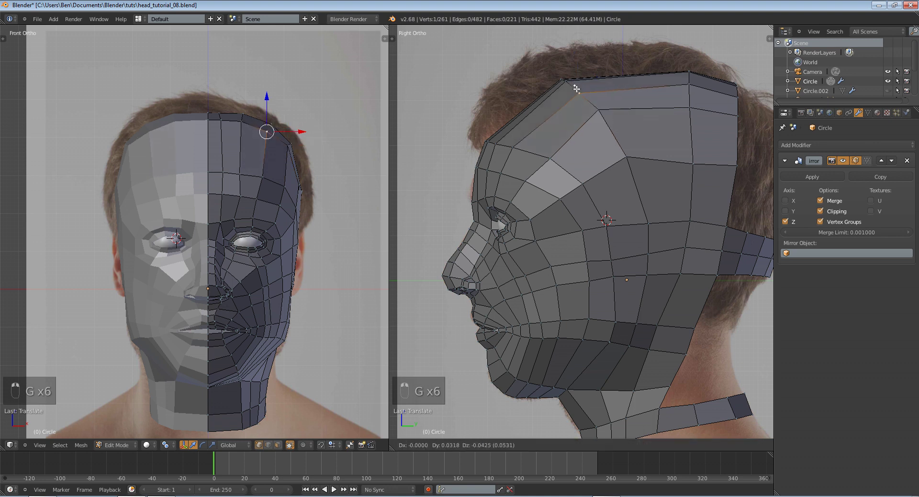
key(g)
click(572, 85)
key(g)
click(568, 82)
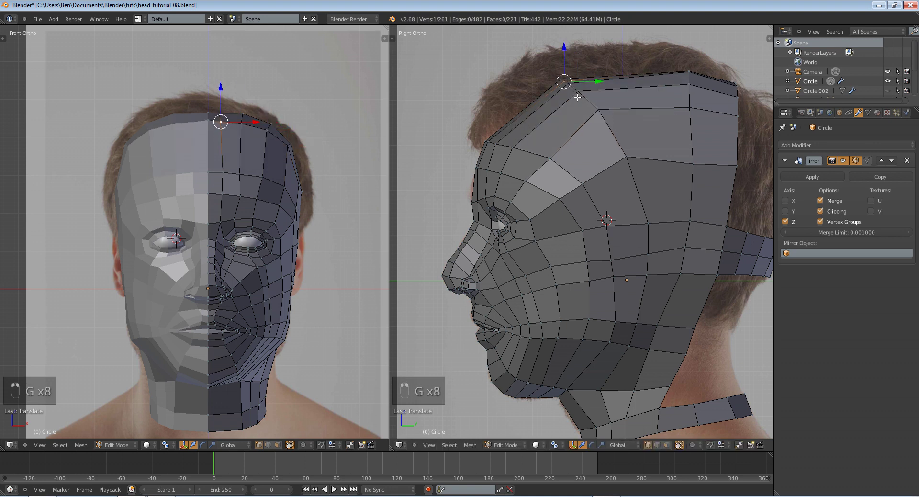
Lower the temple vertex slightly and shift the vertex above it back and down to even out the side faces
key(a)
scroll(599, 110, up, 2)
right_click(606, 58)
key(g)
click(652, 132)
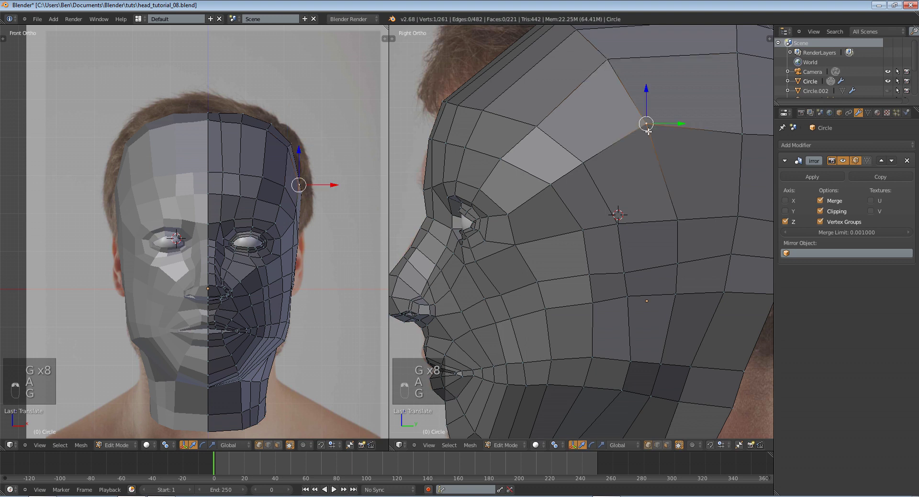
key(g)
click(654, 145)
shift+middle_drag(654, 145, 685, 249)
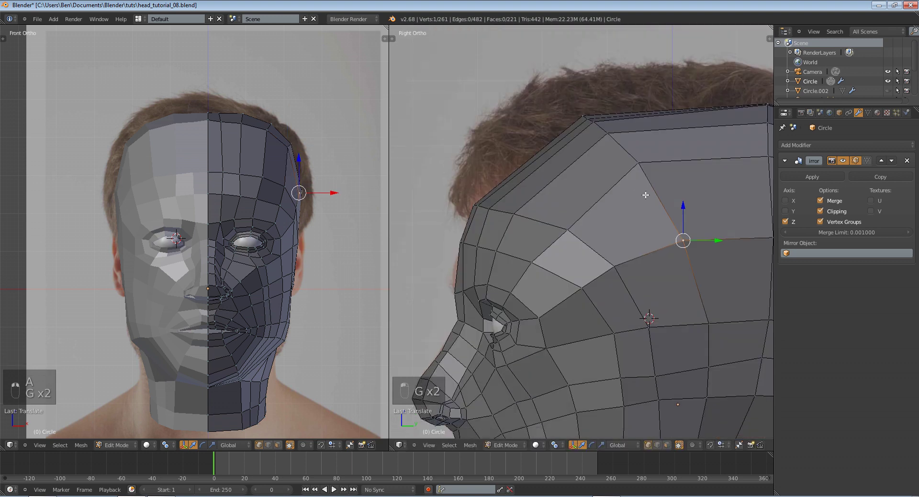
key(g)
click(646, 168)
Fine-tune the individual vertices along the crown bend up to the centreline in the side view
right_click(602, 127)
key(g)
right_click(602, 127)
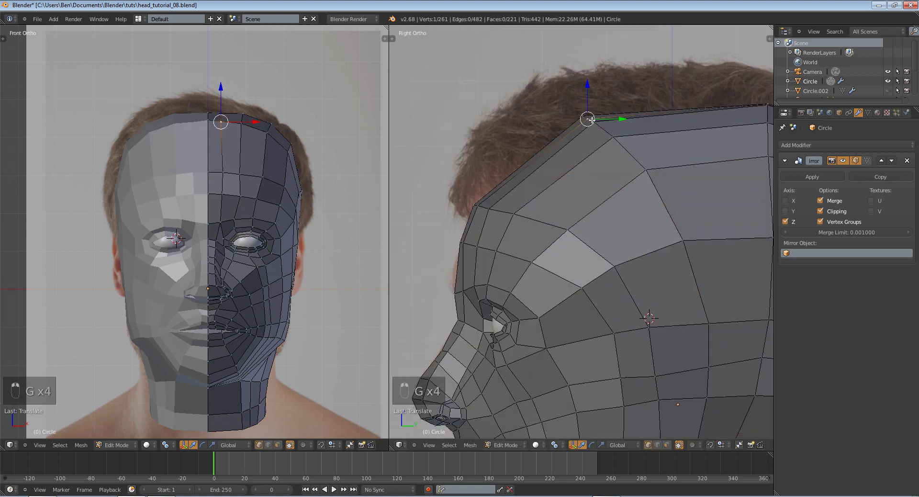
key(g)
right_click(602, 127)
key(g)
key(g)
key(g)
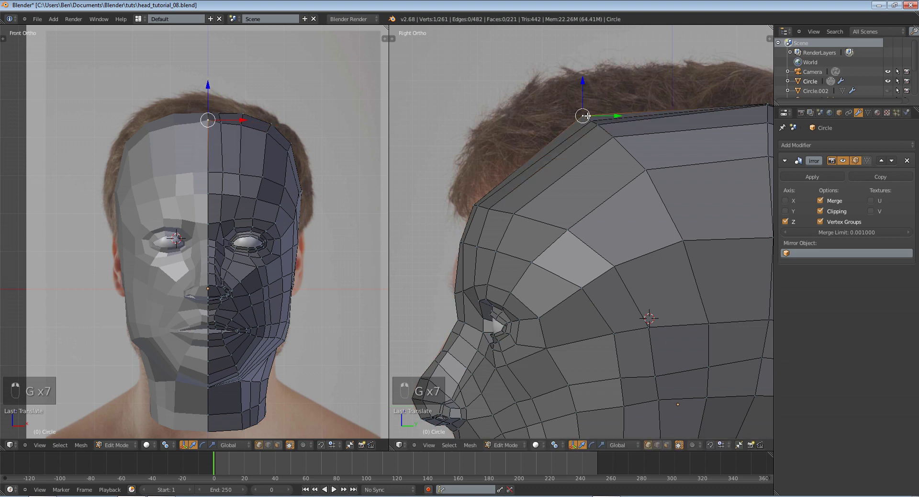
Select the four upper forehead vertices near the hairline and move them up and back to round the forehead
key(a)
key(b)
drag(453, 185, 554, 220)
key(g)
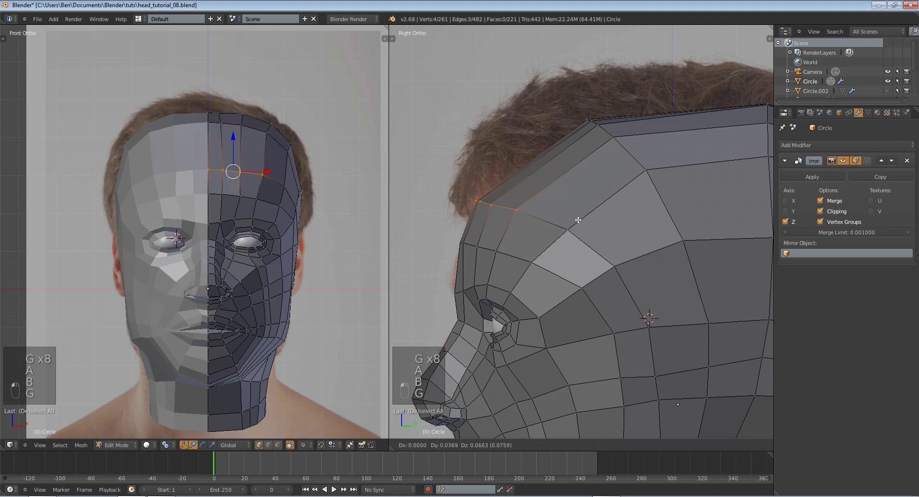
key(z)
key(z)
key(g)
right_click(618, 258)
Compare the forehead and crown outline with the side reference photo in wireframe display
key(a)
key(z)
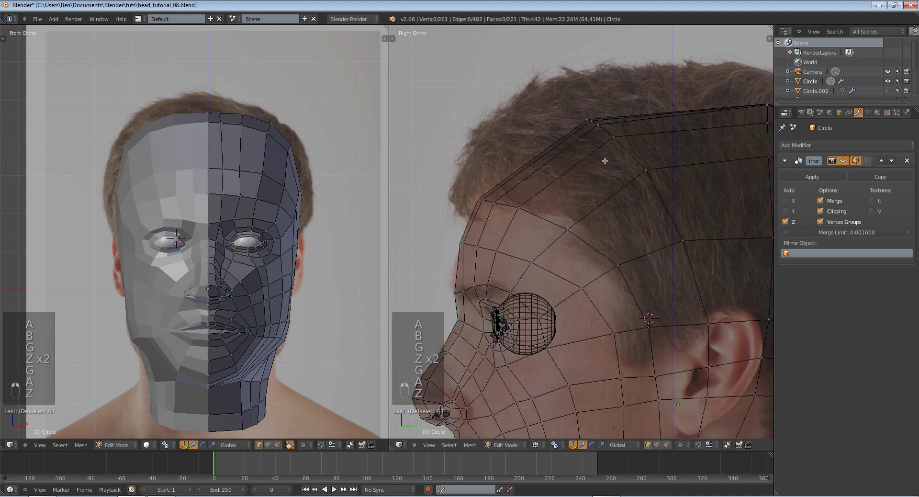
key(z)
key(z)
click(574, 103)
key(a)
key(a)
key(a)
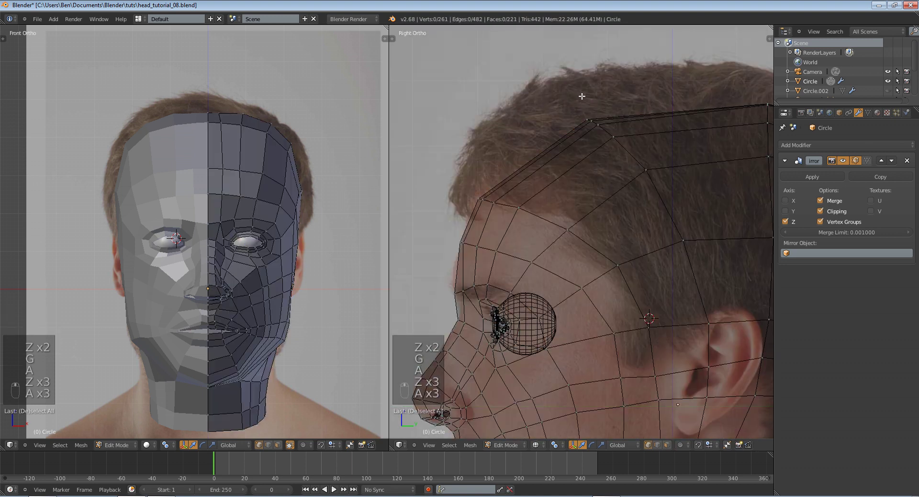
Move the two topmost vertices of the crown bend near the centreline forward in the side view
key(b)
right_click(589, 118)
key(g)
click(569, 118)
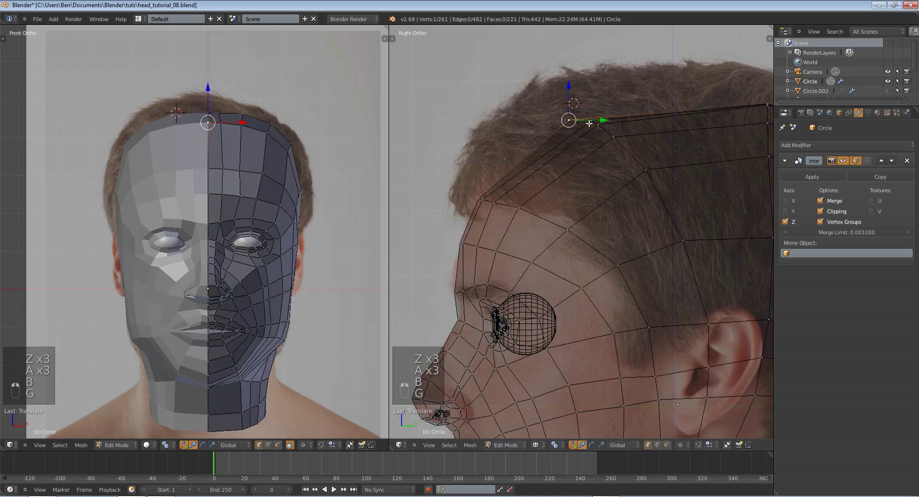
right_click(593, 123)
key(g)
click(582, 125)
Nudge the next three vertices down the crown bend toward the temple slightly lower to keep the curve even
right_click(605, 129)
key(g)
click(603, 131)
right_click(612, 136)
key(g)
click(611, 139)
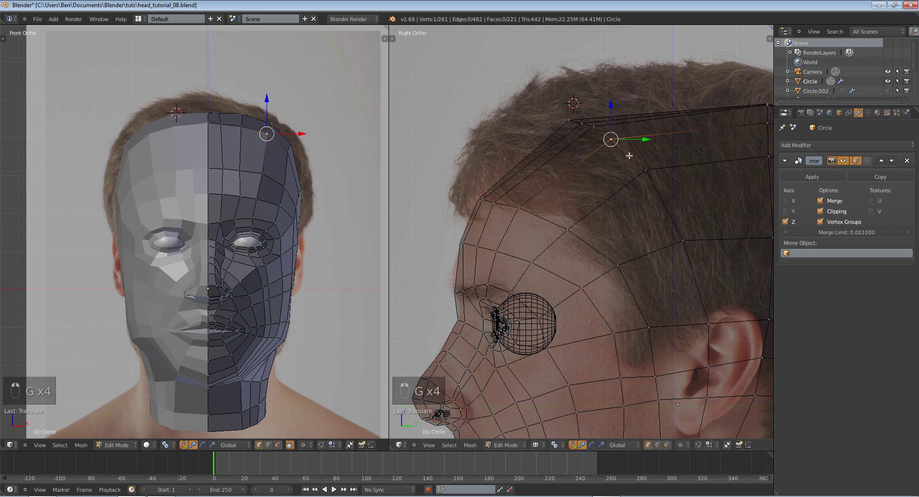
right_click(646, 169)
key(g)
click(645, 178)
In solid display, reposition the side vertices above and in front of the ear to even out their faces
key(z)
scroll(645, 178, down, 2)
right_click(650, 236)
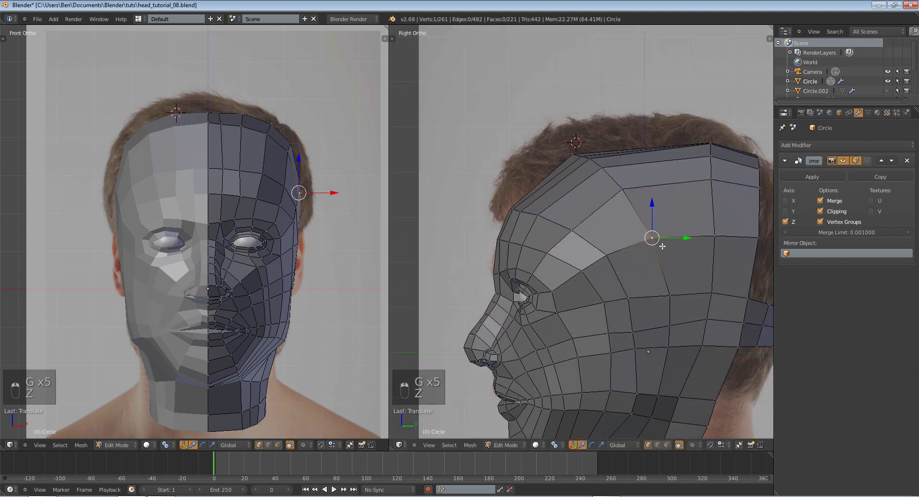
key(g)
right_click(665, 295)
key(g)
click(666, 322)
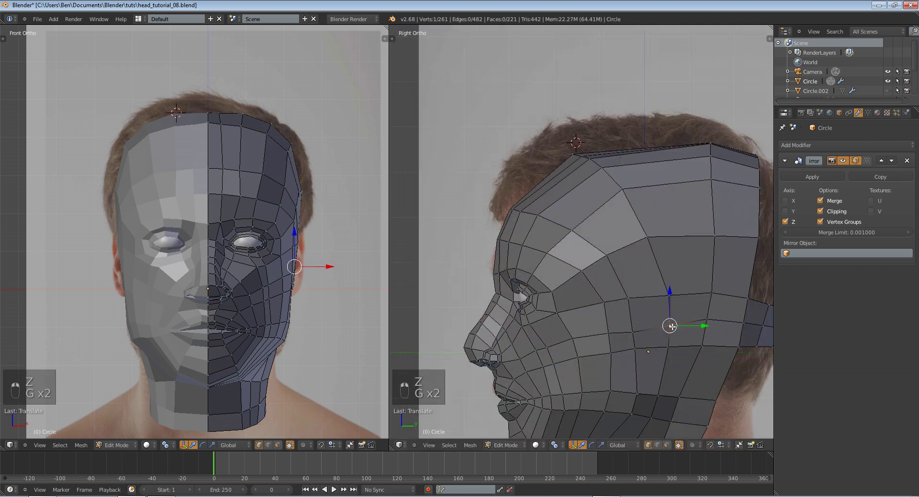
Shift the neighbouring vertices between the cheek and the ear to smooth the spacing of the side faces
key(g)
click(629, 338)
key(g)
click(585, 342)
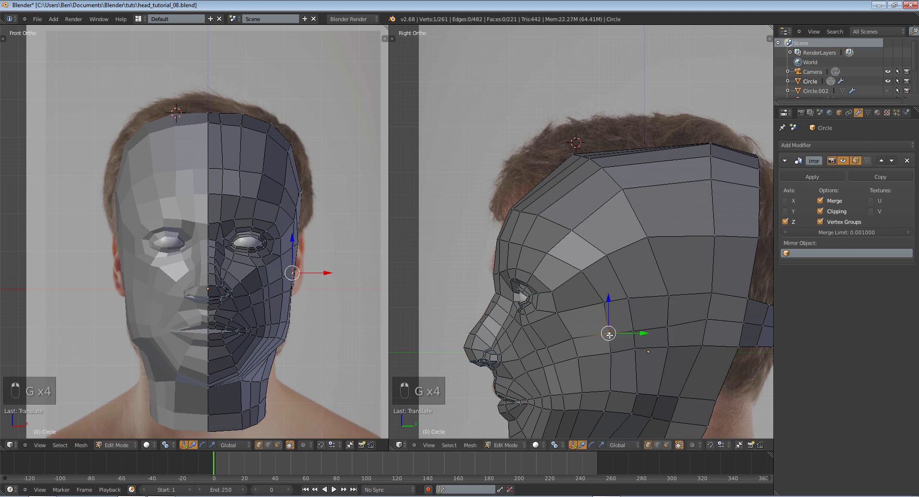
key(g)
click(622, 348)
Move the vertex where the underside of the jaw meets the neck inward toward the chin
shift+middle_drag(652, 371, 603, 220)
scroll(604, 254, up, 2)
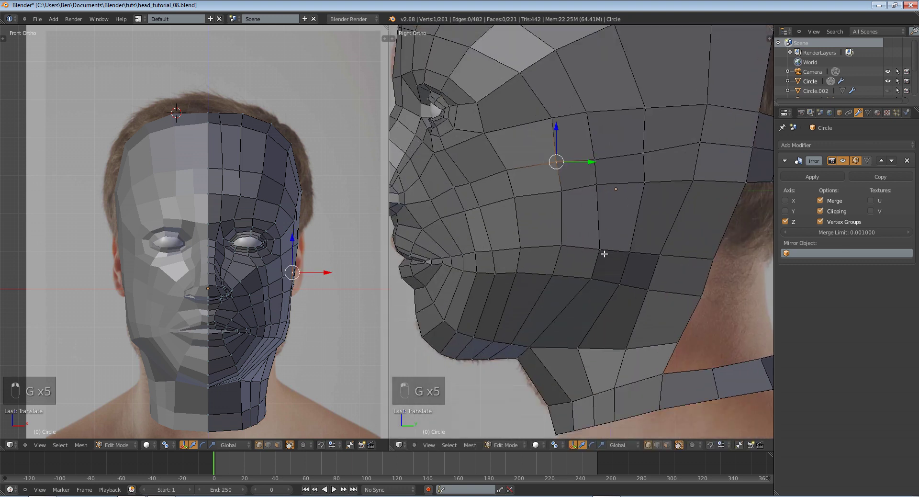
right_click(579, 349)
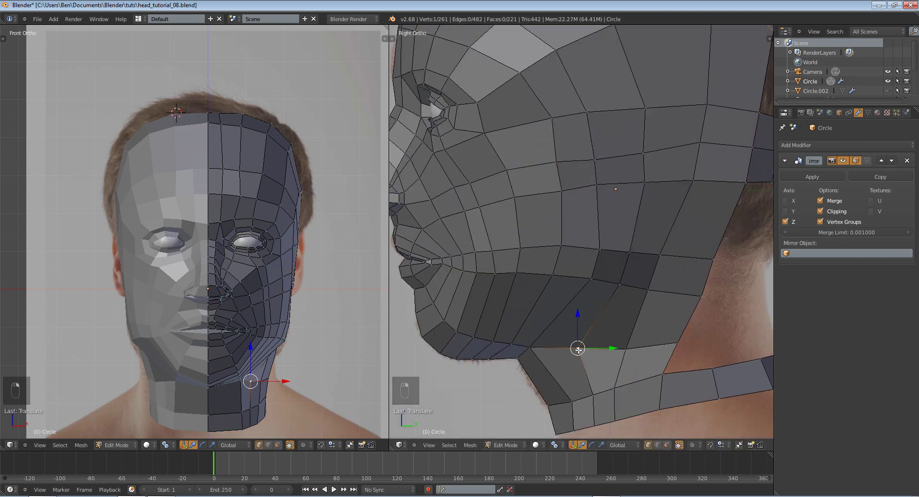
middle_drag(554, 359, 641, 345)
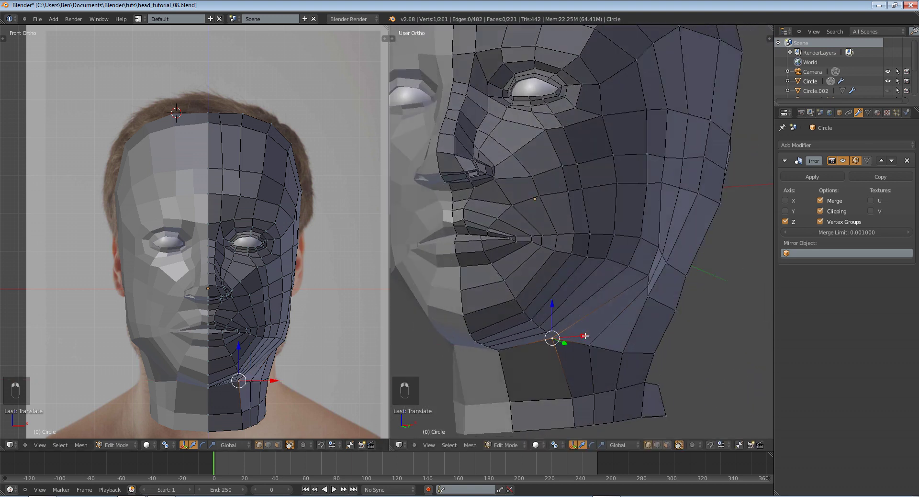
key(Tab)
key(Tab)
Adjust the vertices at the corner of the jaw to refine the jawline
right_click(642, 281)
scroll(608, 307, up, 2)
middle_drag(608, 307, 592, 329)
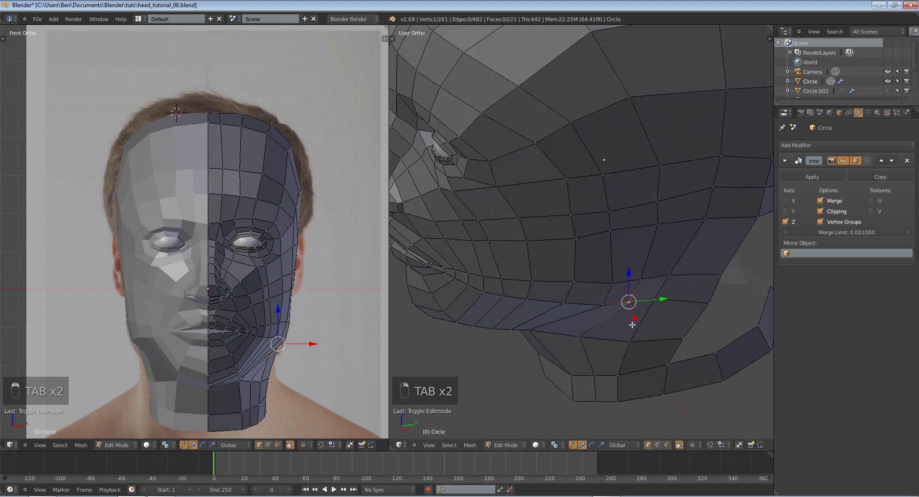
drag(633, 323, 644, 283)
right_click(641, 278)
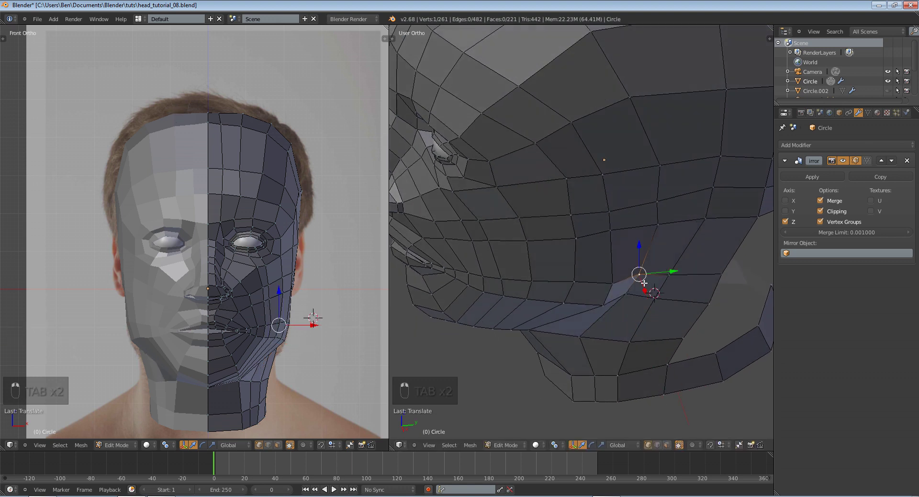
Raise the vertex where the rear jawline joins the upper edge of the neck
key(Tab)
middle_drag(654, 254, 667, 185)
key(Tab)
scroll(666, 185, down, 2)
right_click(684, 182)
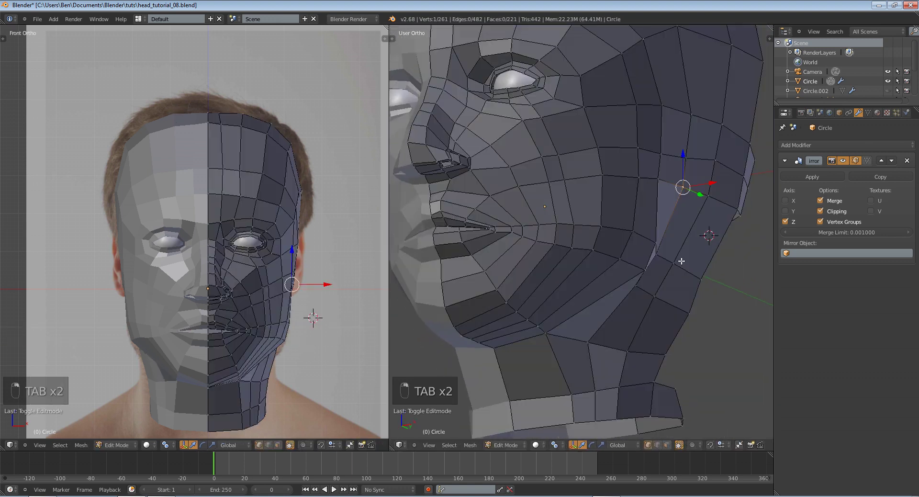
key(g)
click(602, 340)
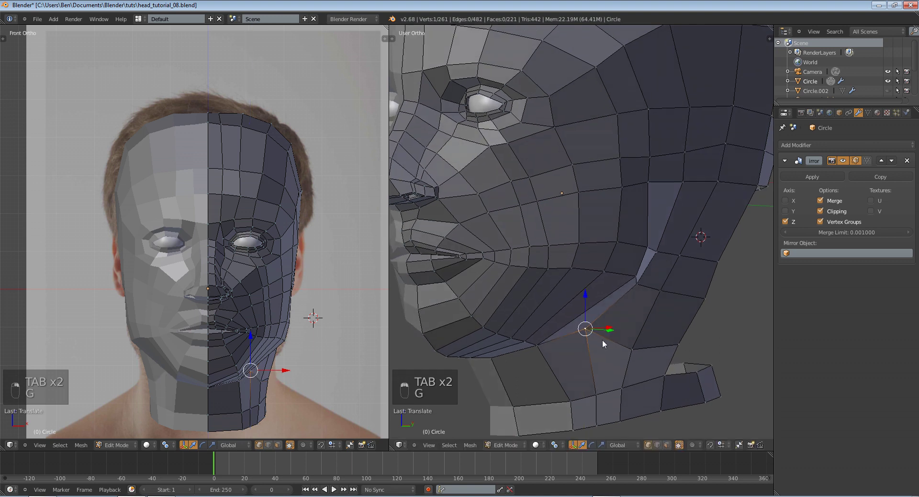
Fine-tune the vertices along the jaw-to-neck transition, checking the shape in Object Mode
key(Tab)
scroll(555, 322, up, 4)
key(Tab)
middle_drag(550, 305, 574, 362)
key(g)
click(579, 329)
key(Tab)
key(Tab)
key(g)
click(534, 352)
Shift the upper neck vertex below the jaw corner along the X axis and raise it slightly
key(Tab)
key(Tab)
key(Tab)
key(Tab)
key(g)
key(x)
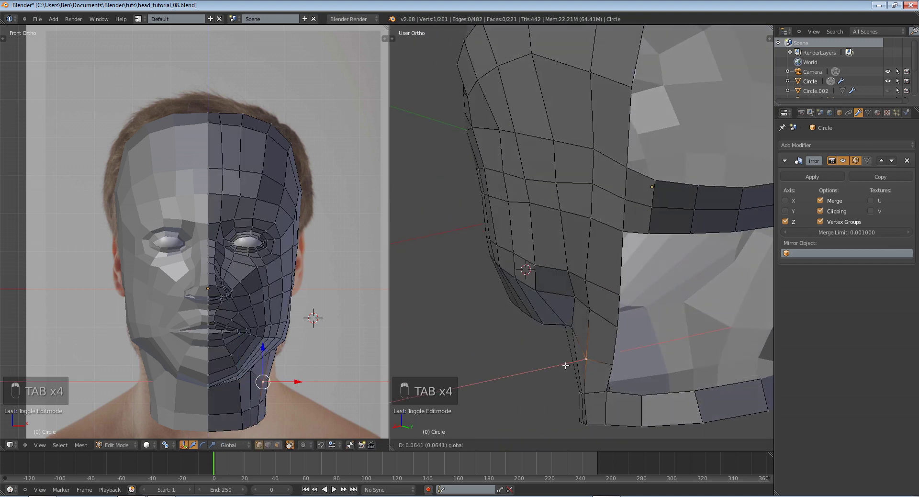
key(Tab)
key(Tab)
key(Tab)
key(g)
key(z)
key(z)
key(g)
click(570, 354)
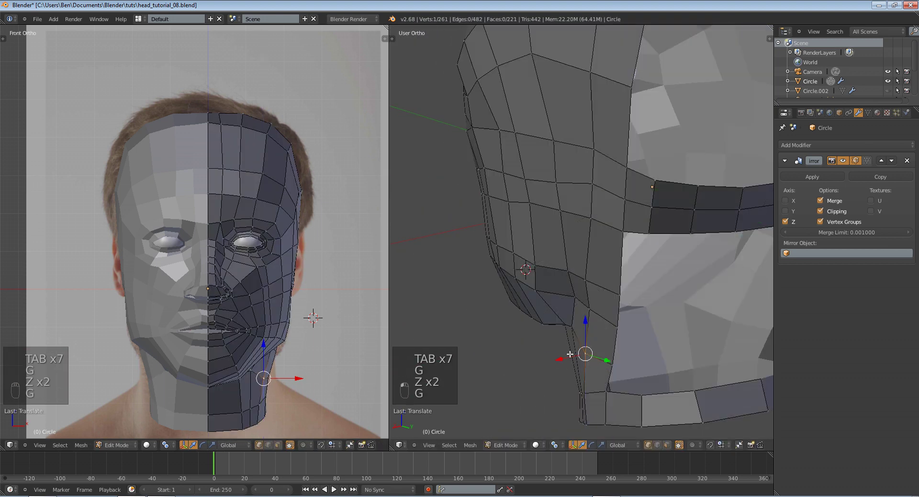
Reposition two vertices on the side of the head at ear level to even out the surrounding faces
key(Tab)
middle_drag(570, 353, 659, 332)
key(Tab)
shift+middle_drag(669, 249, 657, 304)
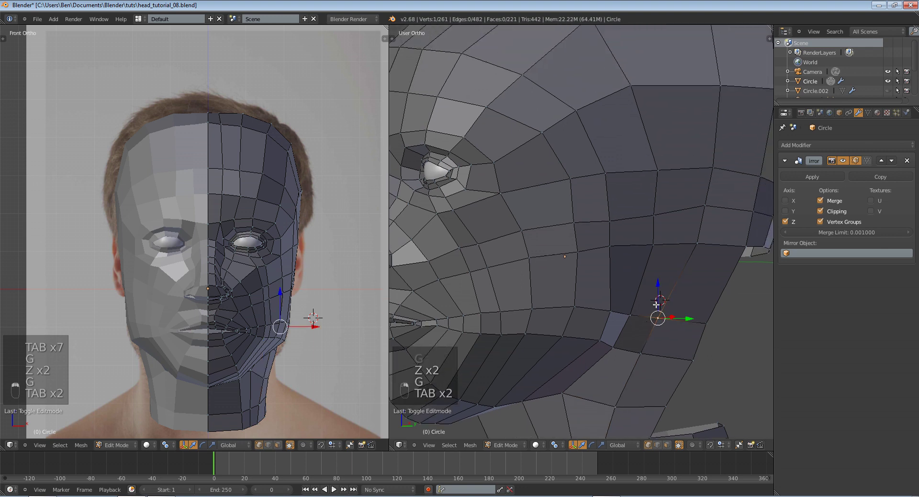
right_click(710, 203)
key(g)
key(z)
scroll(695, 238, down, 3)
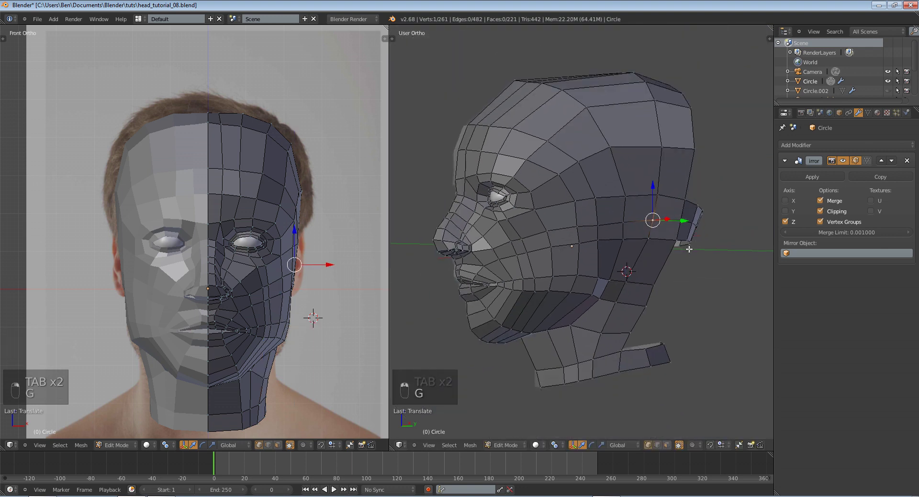
right_click(627, 223)
key(g)
click(623, 226)
Move the ear-level side vertex slightly outward against the front reference and check the head's shape from several angles
key(z)
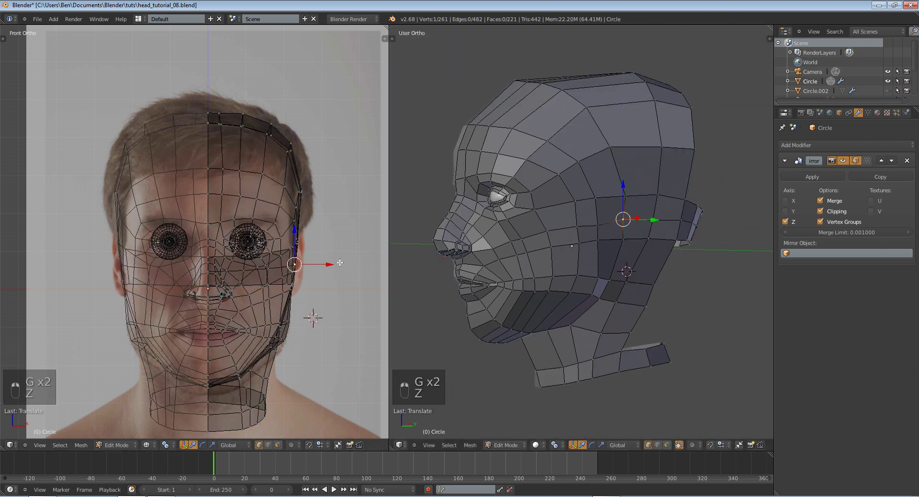
key(z)
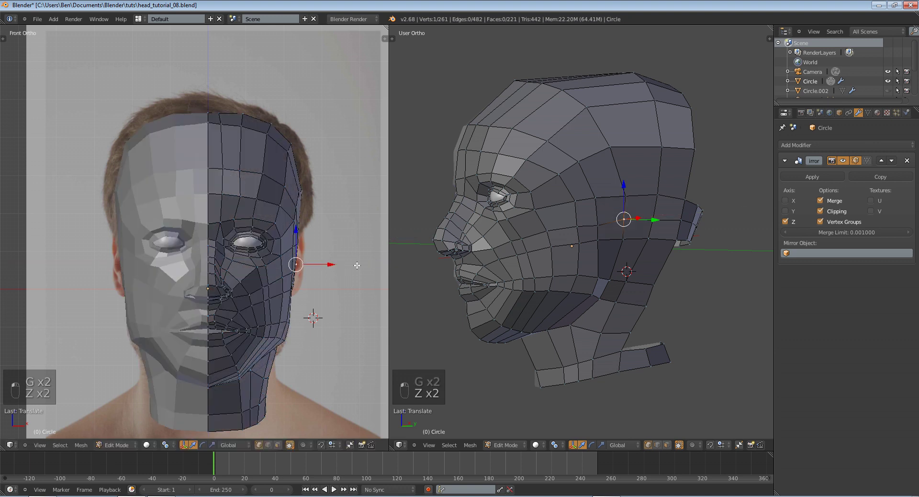
key(Tab)
middle_drag(636, 270, 550, 283)
key(Tab)
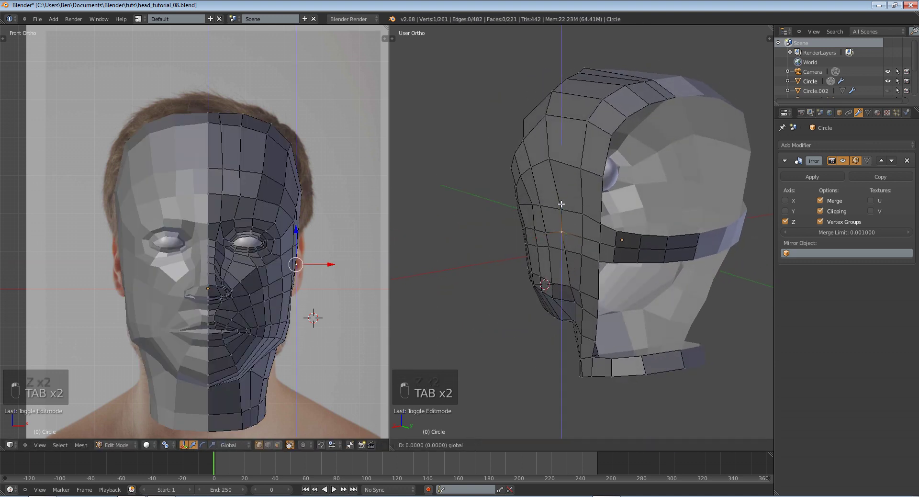
key(Tab)
middle_drag(587, 231, 693, 228)
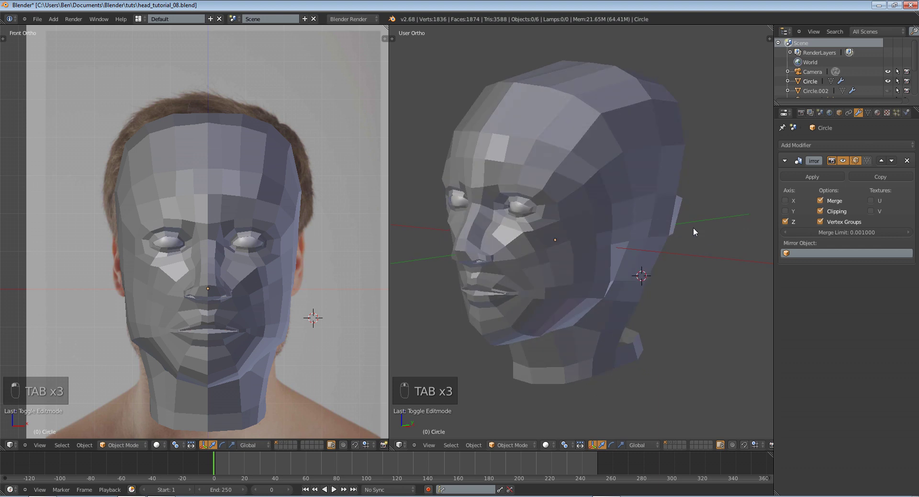
Try adding a centred edge loop across the upper forehead
key(KP_2)
key(KP_3)
key(Tab)
key(z)
key(z)
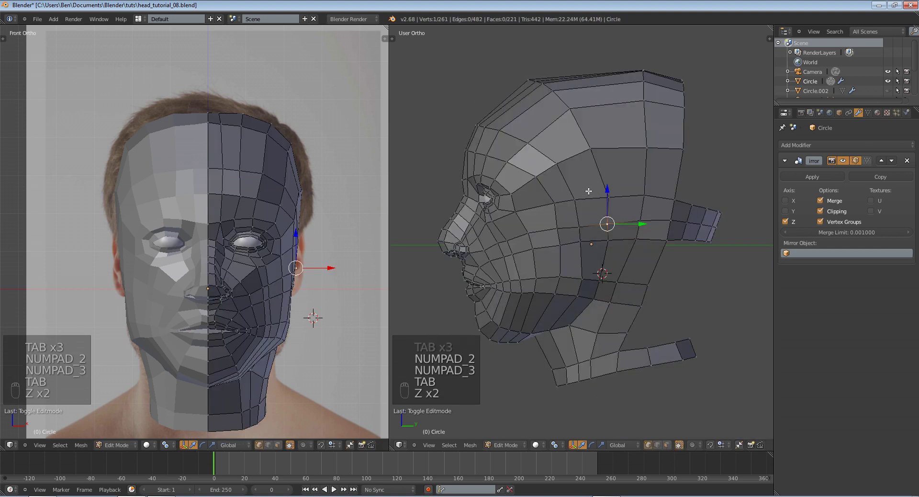
key(ctrl+r)
click(548, 123)
right_click(550, 124)
key(a)
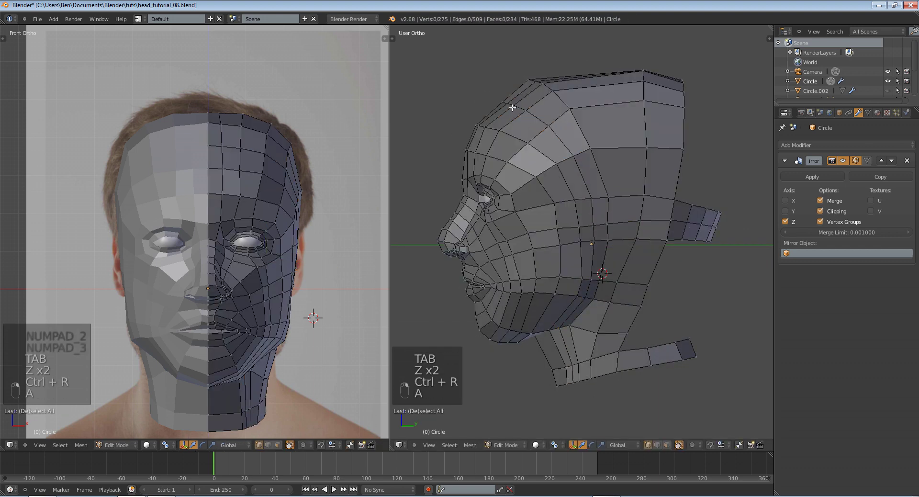
Try shifting the new forehead loop's front vertices to round the hairline
key(z)
key(b)
drag(500, 95, 533, 115)
key(z)
key(z)
key(b)
drag(487, 85, 544, 116)
key(z)
key(g)
click(535, 111)
key(a)
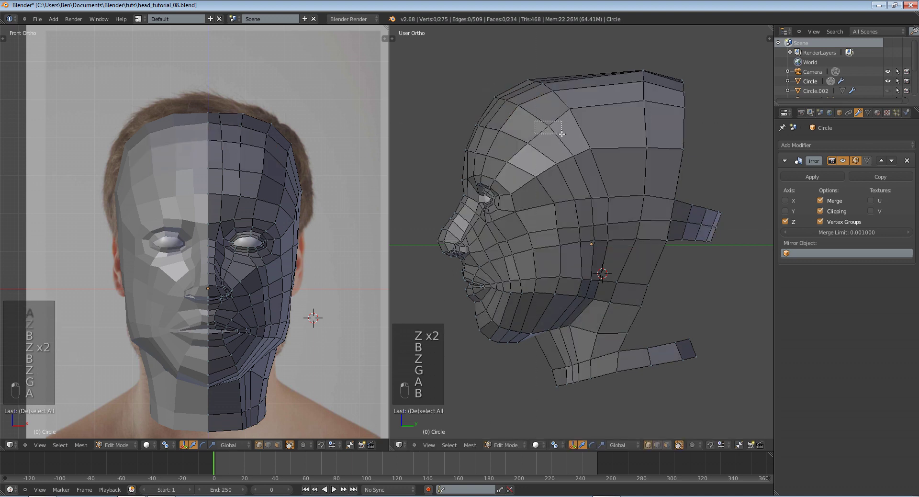
Check the forehead shape in Object Mode, and undo the added loop along with its vertex adjustments
key(g)
key(Tab)
middle_drag(564, 162, 645, 173)
key(ctrl+z)
key(KP_Decimal)
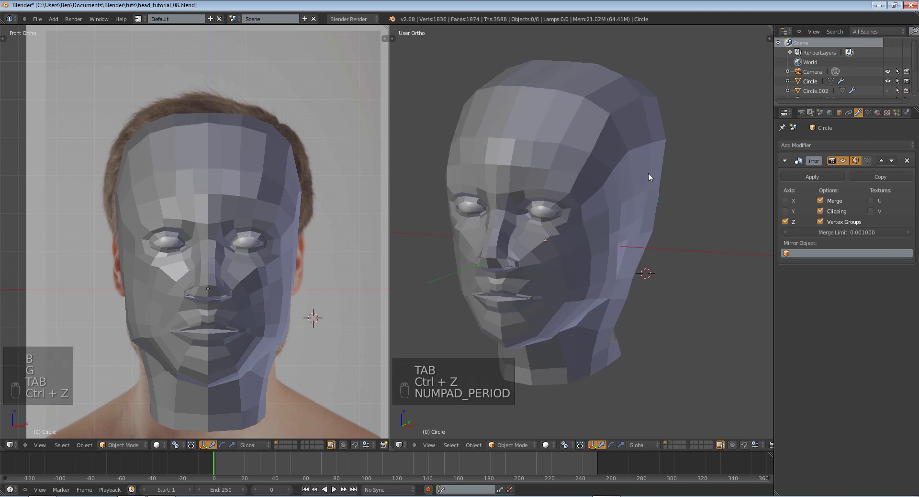
In the side view, select the five vertices of the upper forehead row, move them up and back, and rotate them slightly
key(KP_3)
key(Tab)
key(z)
key(a)
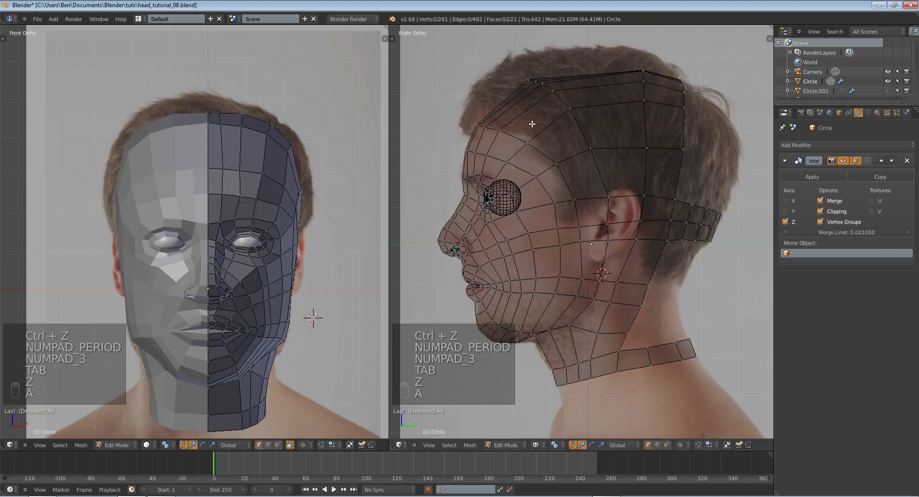
key(z)
key(b)
key(z)
key(b)
key(b)
drag(461, 108, 545, 141)
key(z)
key(g)
click(554, 148)
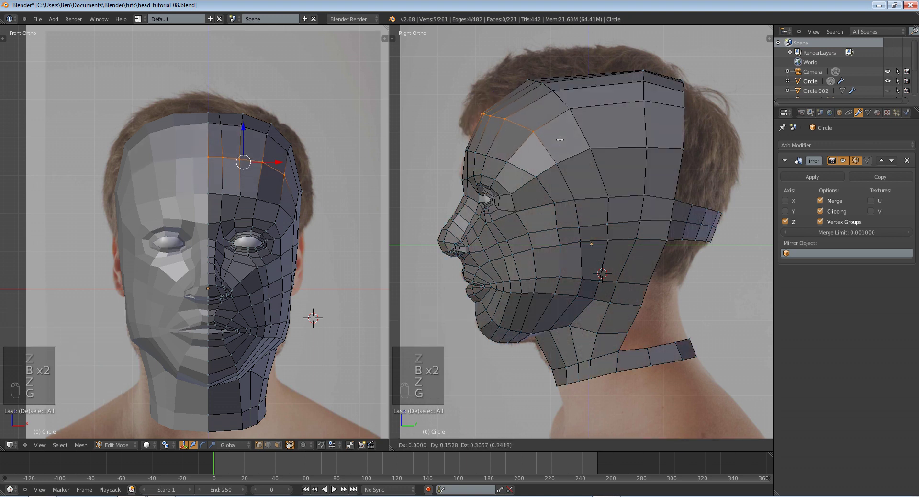
key(r)
click(550, 151)
Adjust the single temple vertex behind the brow slightly and inspect the head in Object Mode
key(a)
key(b)
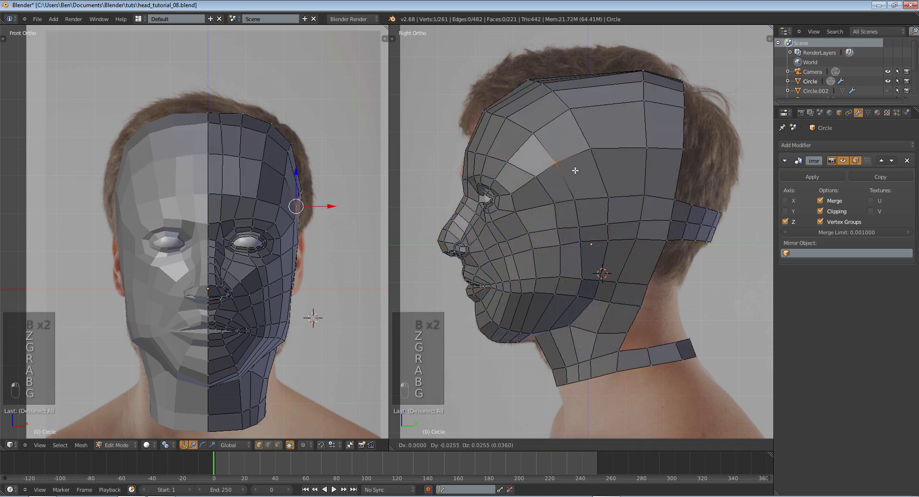
key(g)
key(Tab)
scroll(622, 182, down, 3)
middle_drag(575, 170, 668, 188)
scroll(668, 189, up, 1)
key(KP_Decimal)
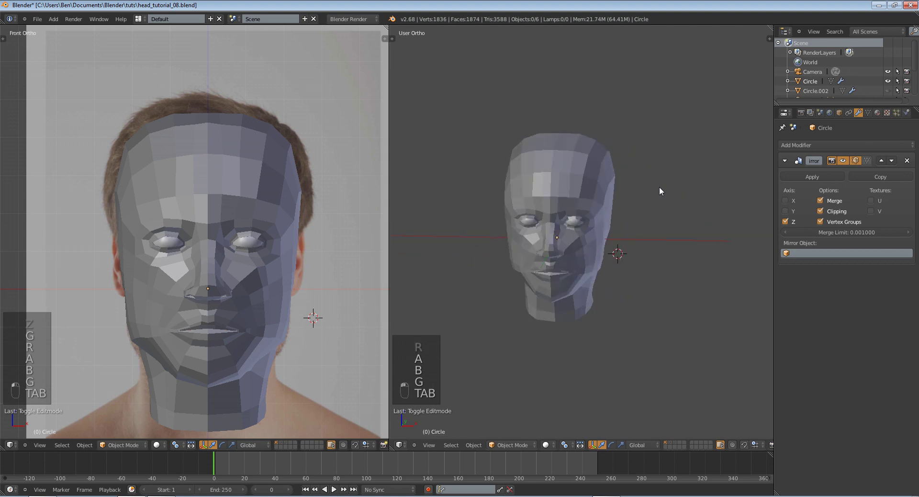
Compare the head with the side reference in wireframe and save over head_tutorial_08.blend
key(KP_3)
key(KP_3)
key(KP_3)
key(z)
scroll(555, 177, up, 4)
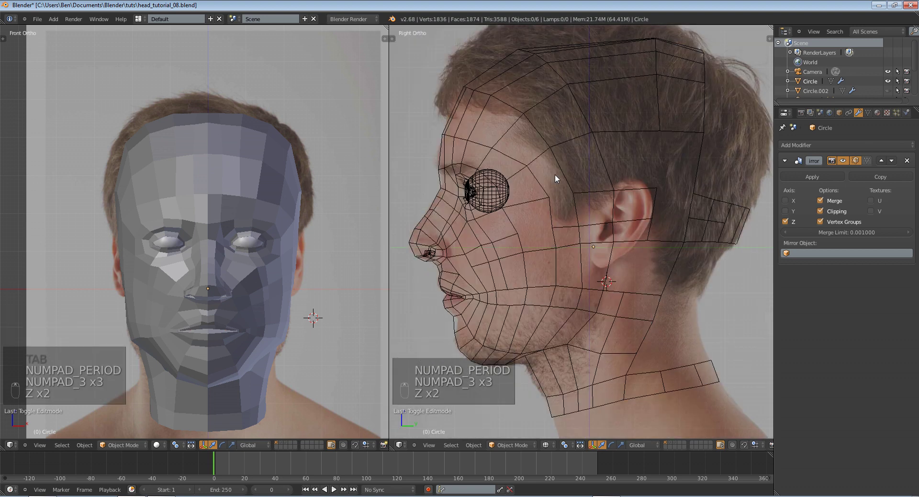
key(z)
key(ctrl+s)
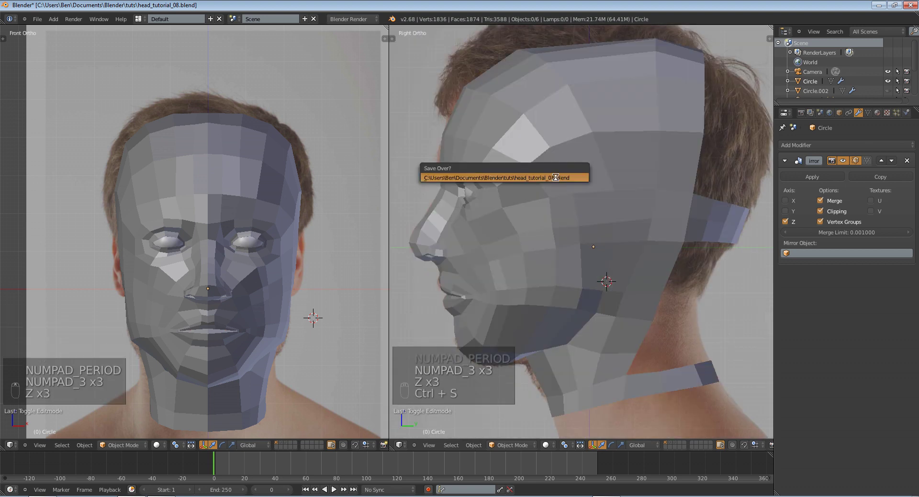
click(555, 176)
Add a centred loop cut through the end segment of the rear head band nearest the centreline
key(Tab)
middle_drag(556, 177, 665, 131)
key(ctrl+r)
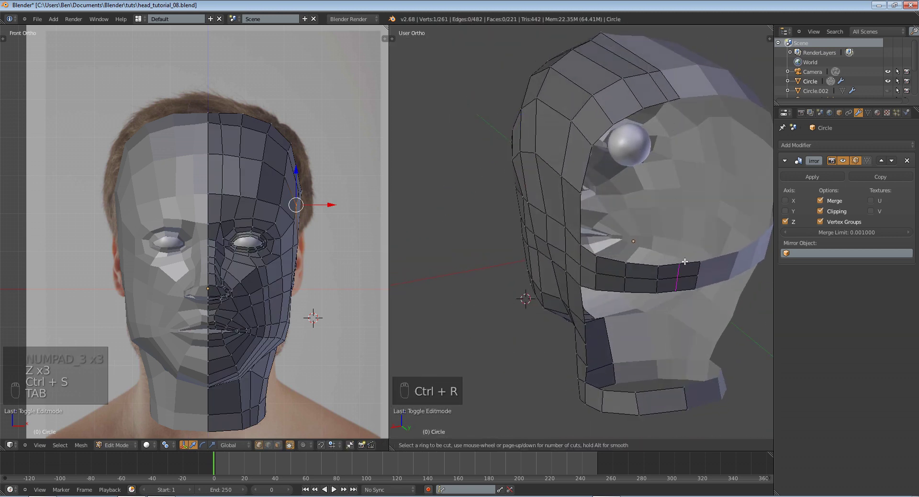
click(690, 271)
right_click(689, 270)
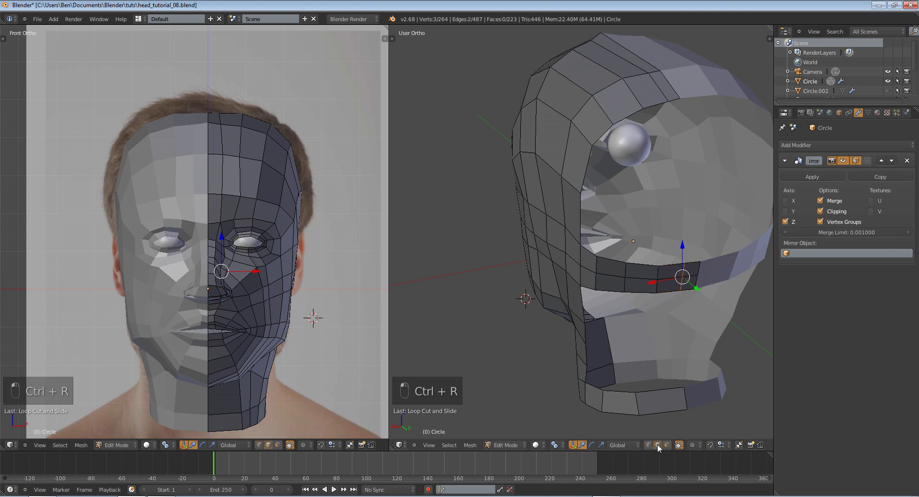
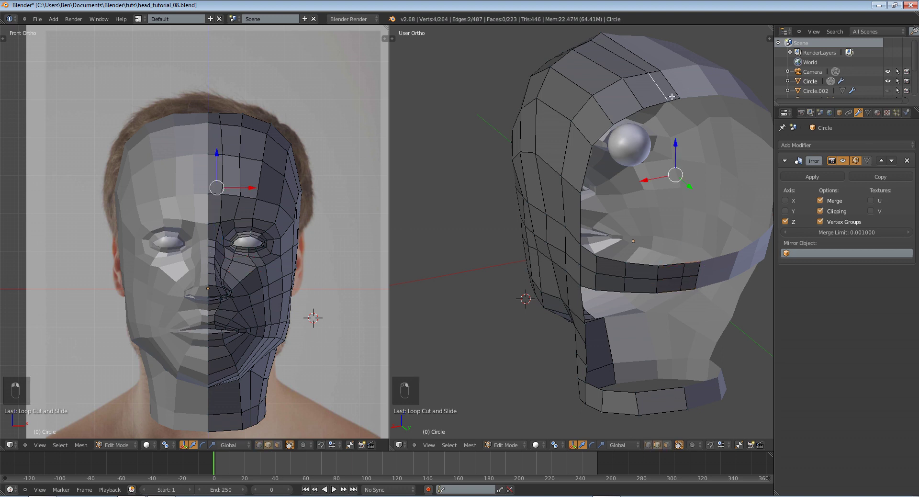
Fill the opening between the upper skull edge and the rear head band with four side-by-side faces
key(f)
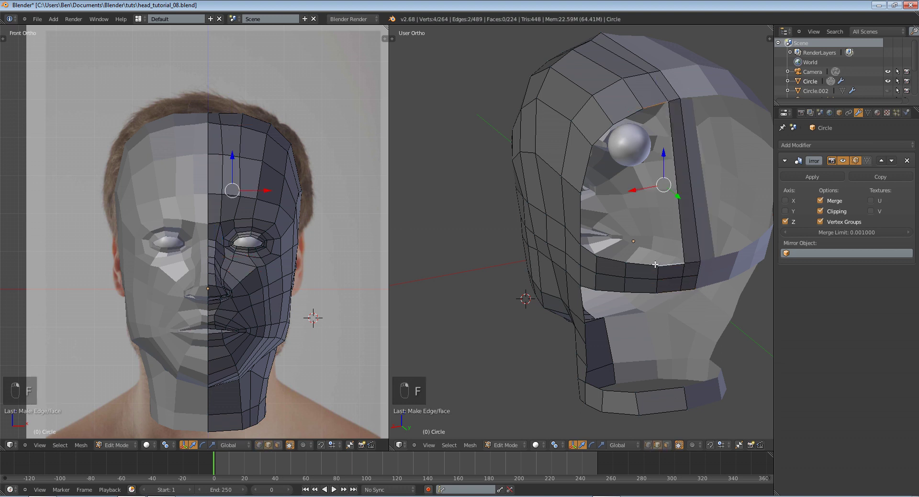
key(f)
key(f)
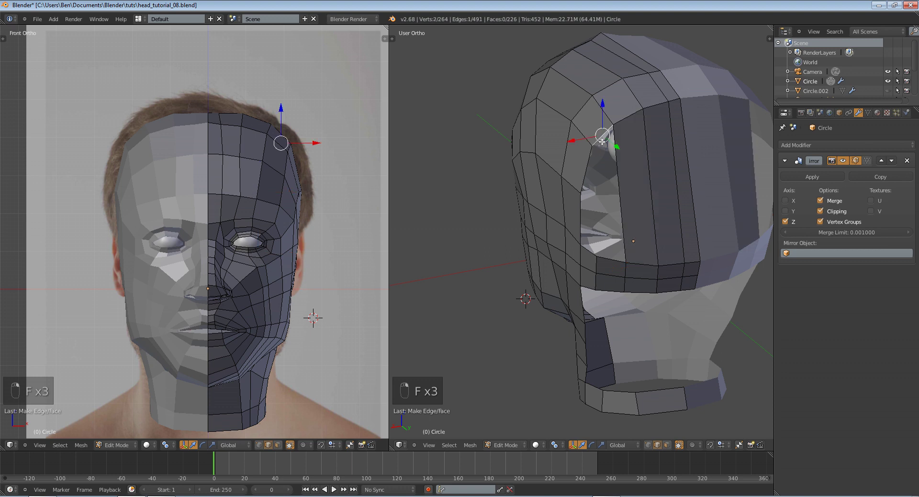
shift+right_click(612, 263)
key(shift+f)
right_click(587, 218)
key(f)
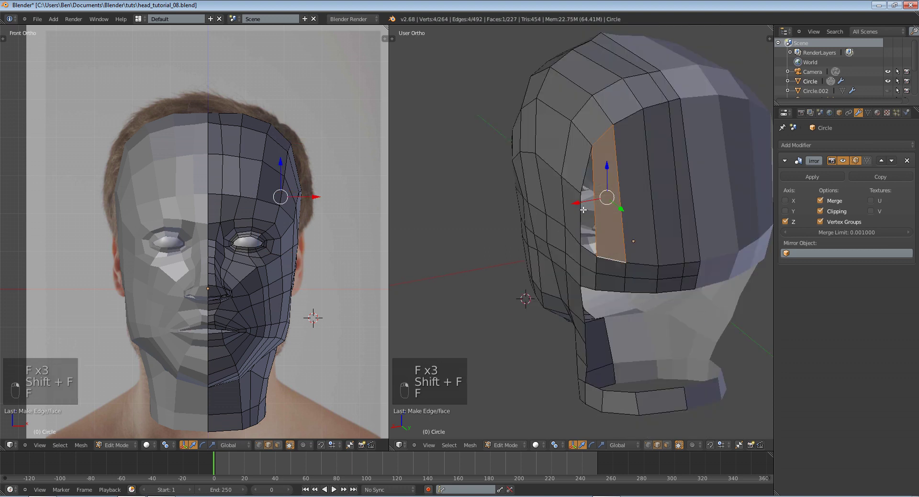
Add a horizontal loop cut across the four new rear faces and slide it slightly upward
scroll(583, 210, up, 1)
key(ctrl+r)
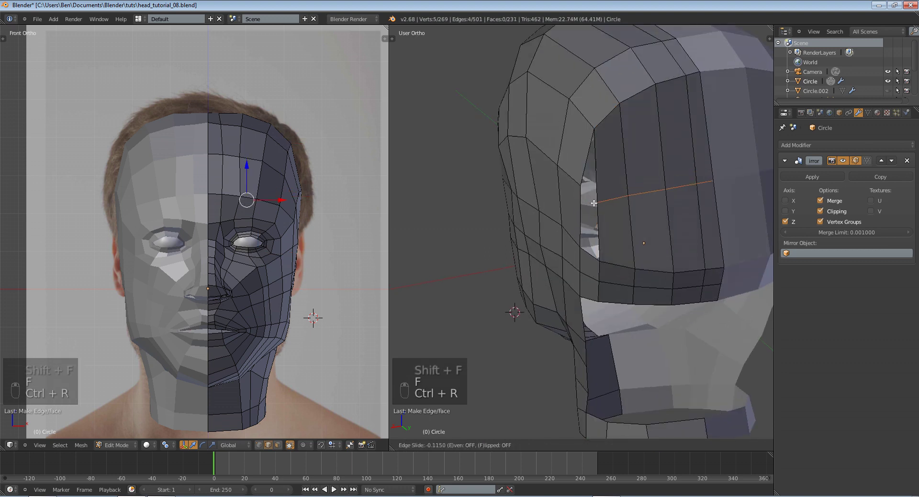
click(592, 209)
click(587, 215)
key(f)
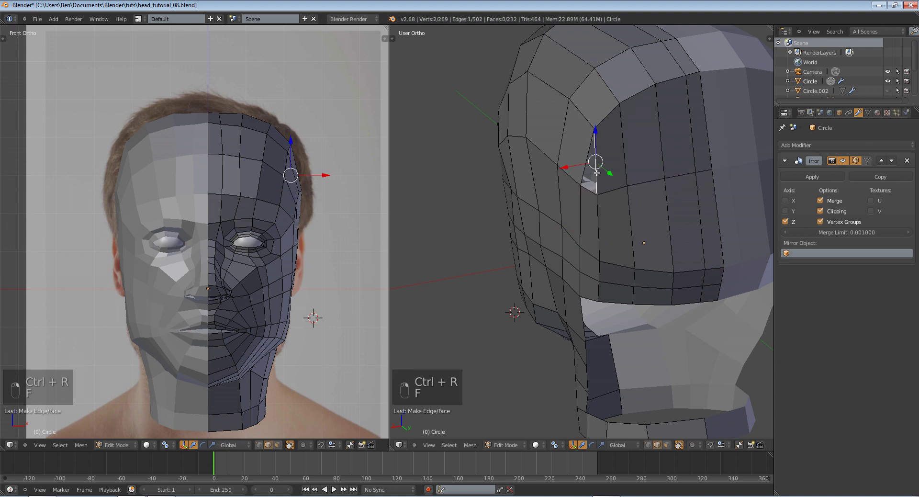
key(ctrl+z)
key(ctrl+z)
key(ctrl+z)
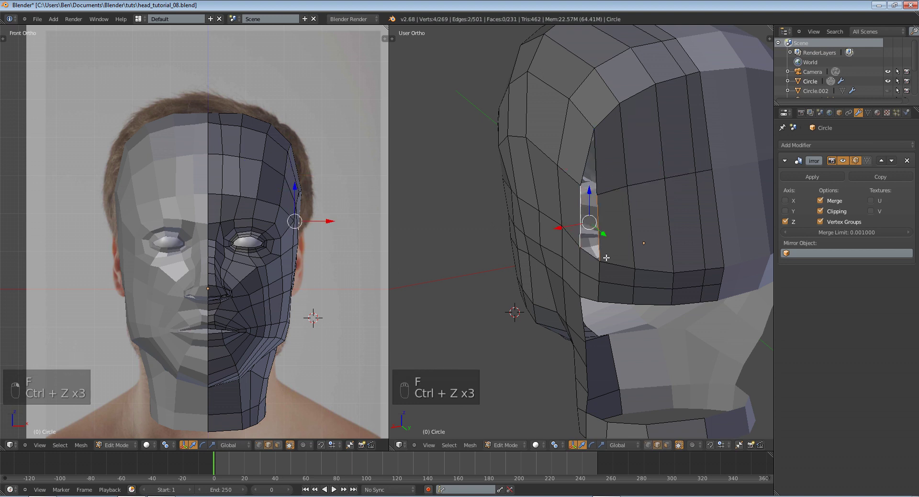
middle_drag(600, 226, 679, 190)
key(a)
key(g)
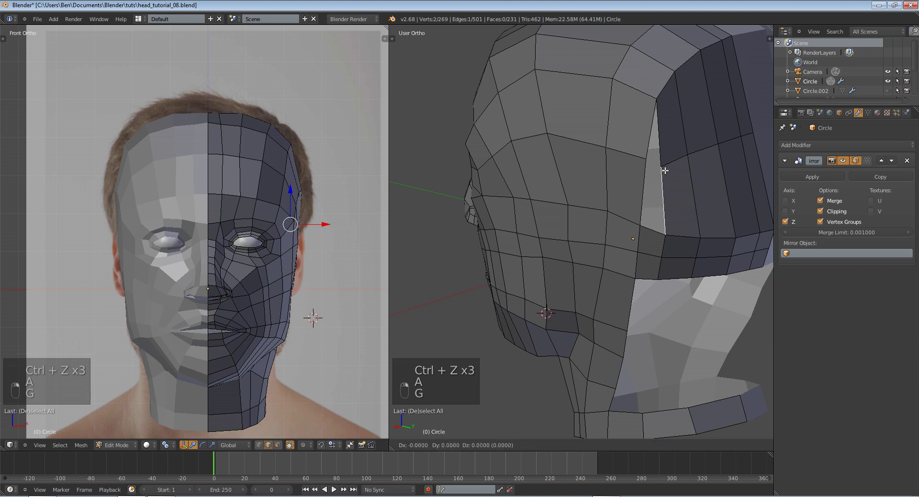
click(674, 170)
In the wireframe side view, select all five vertices of the new rear loop and move them back toward the hair outline
key(KP_1)
key(KP_3)
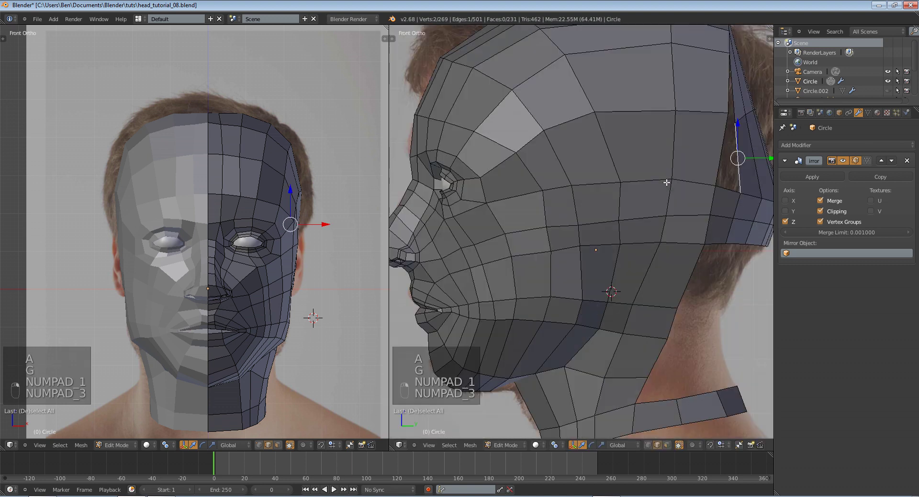
shift+middle_drag(667, 182, 524, 275)
key(z)
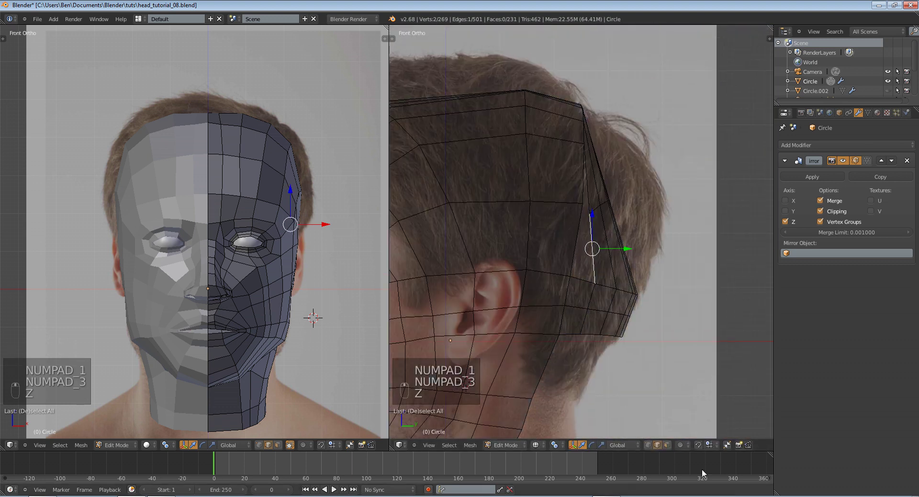
click(648, 445)
key(a)
key(b)
drag(585, 191, 636, 231)
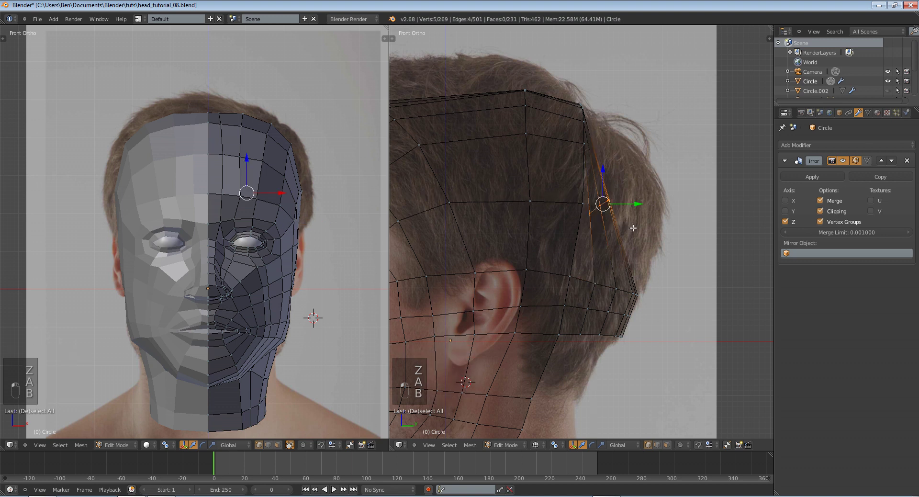
key(g)
click(674, 214)
key(z)
Select the five vertices of the rear row below the new loop, move them back and up, and rotate them slightly
key(a)
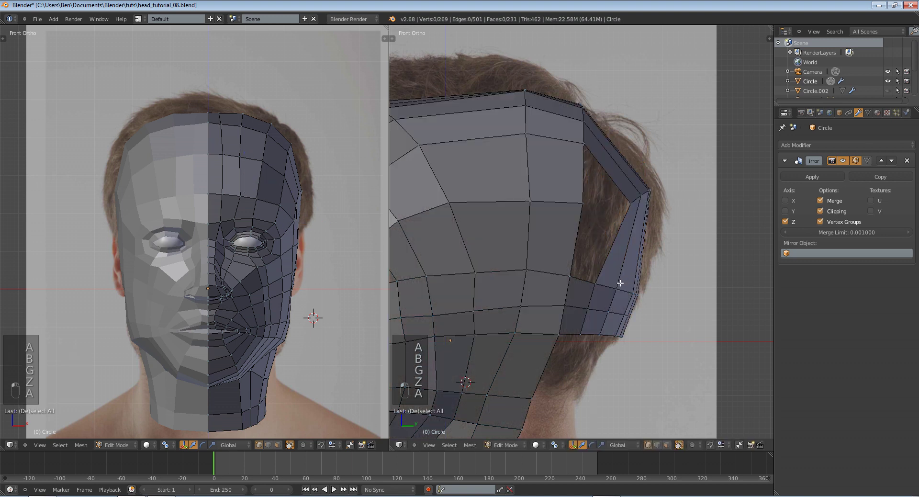
drag(664, 299, 665, 300)
key(g)
click(667, 291)
key(r)
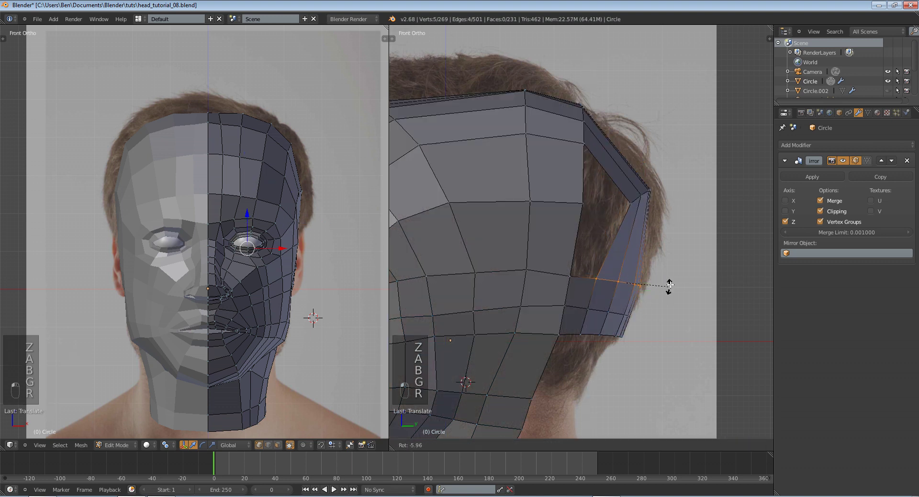
click(667, 283)
key(g)
click(673, 280)
key(z)
key(z)
key(z)
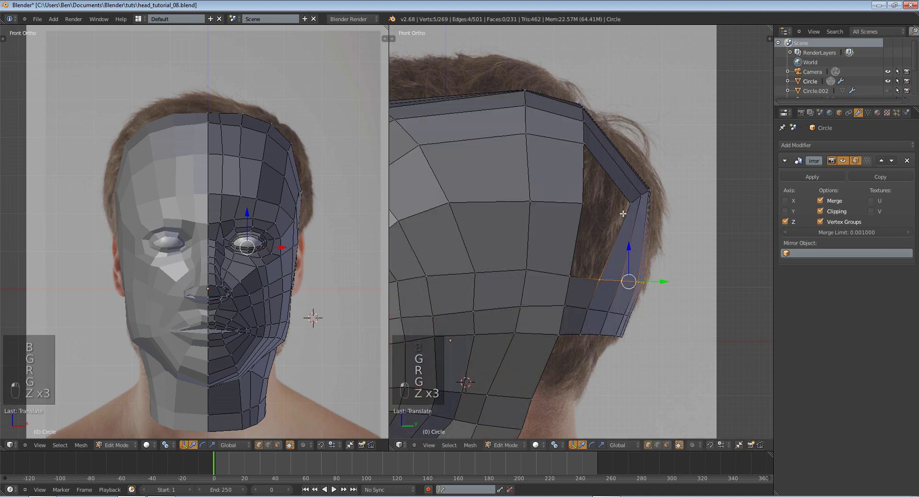
Close the remaining gap between the side of the head and the rear faces with a triangle and a quad
right_click(619, 205)
key(f)
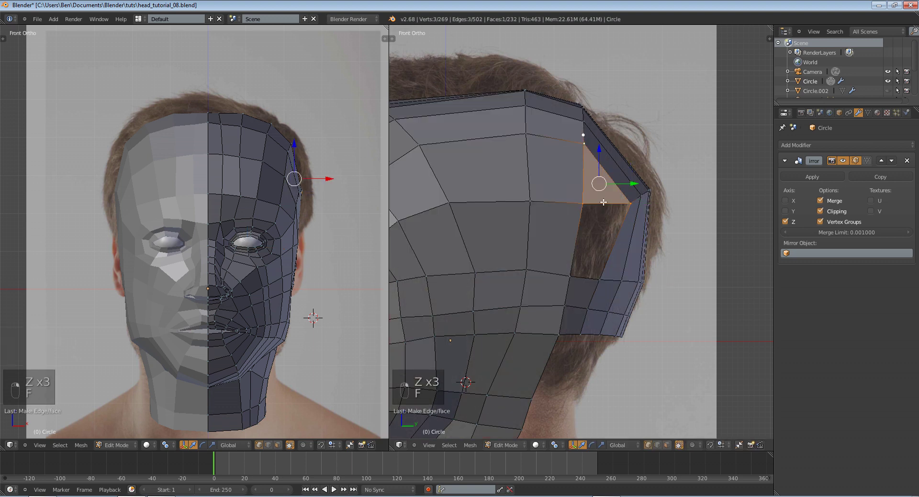
key(a)
right_click(623, 225)
shift+right_click(578, 269)
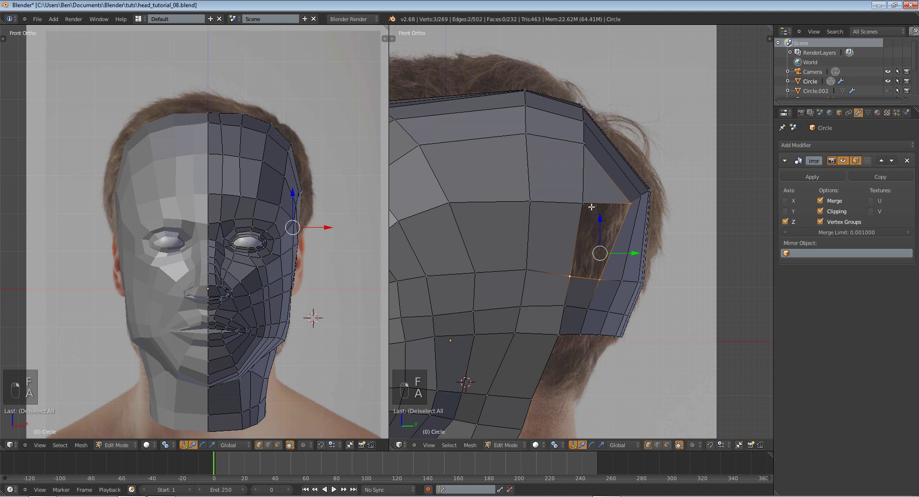
shift+right_click(632, 199)
key(f)
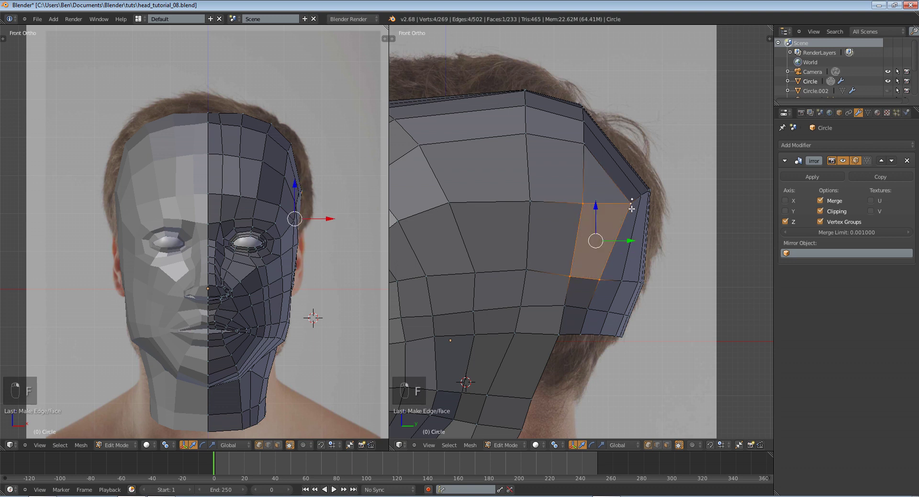
Inspect the closed skull and merge the two vertices along the triangle's lower edge at their centre
middle_drag(632, 200, 576, 209)
key(Tab)
key(Tab)
key(a)
key(a)
key(a)
key(a)
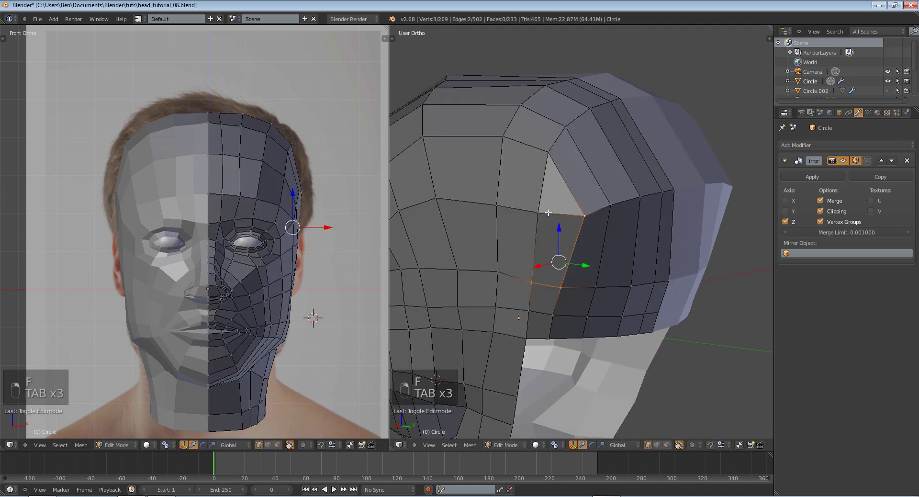
right_click(546, 212)
key(w)
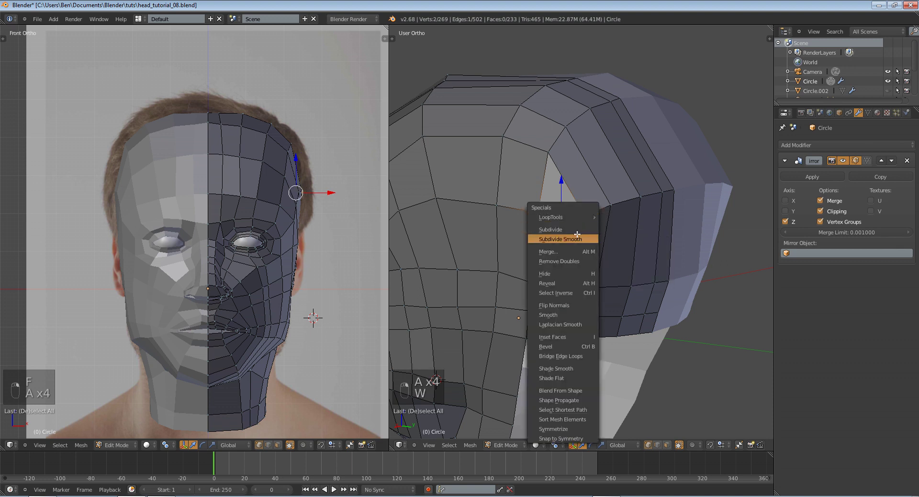
click(548, 252)
click(566, 253)
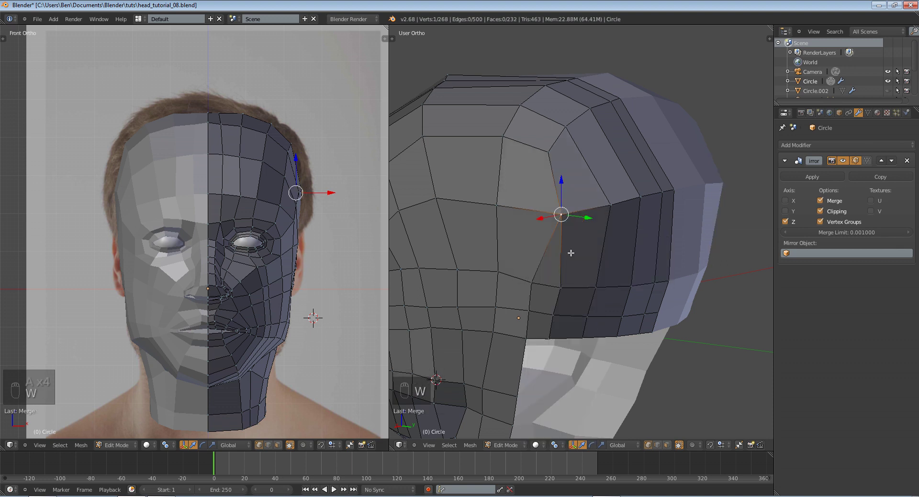
Try to merge the vertices of the narrow triangle below the merged point, and undo the merges
shift+right_click(537, 286)
shift+right_click(560, 290)
key(w)
click(560, 289)
click(559, 289)
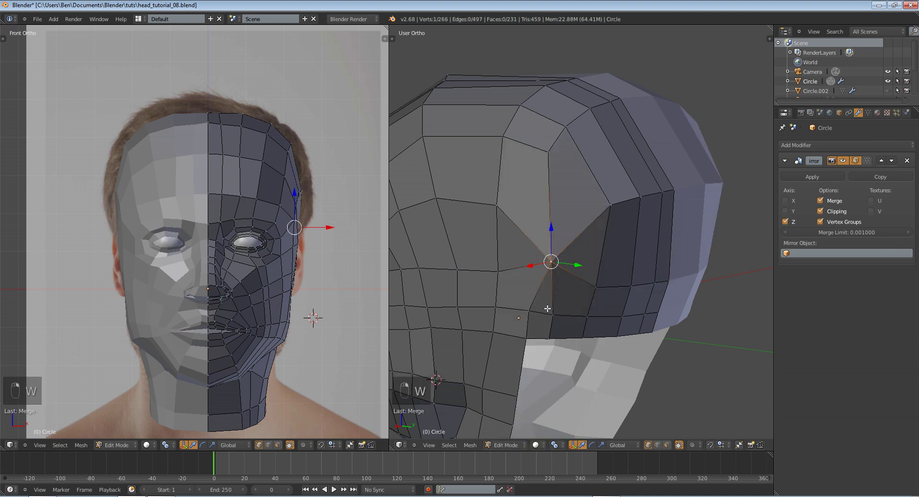
key(ctrl+z)
key(ctrl+z)
key(ctrl+z)
key(w)
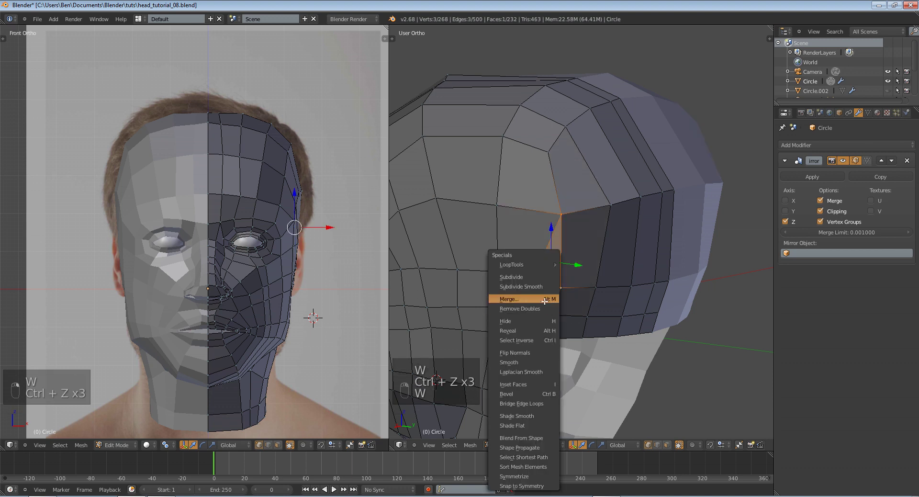
click(544, 299)
click(544, 300)
key(ctrl+z)
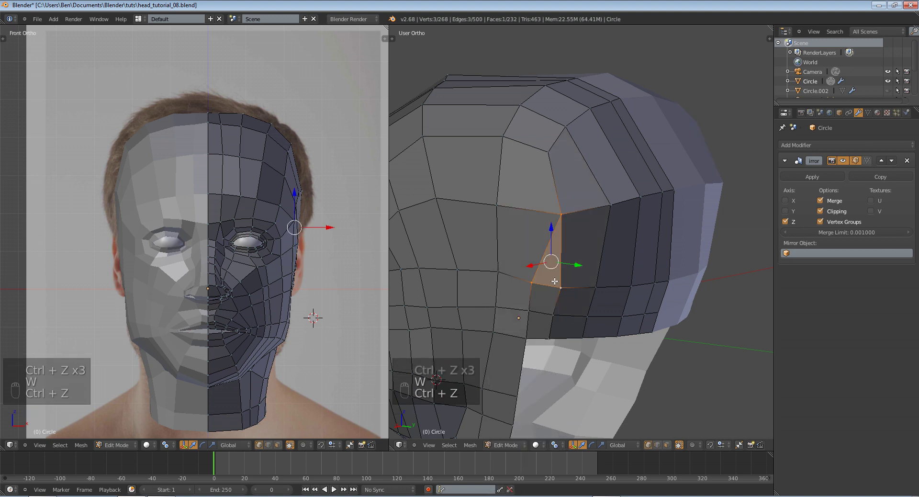
Merge the vertex pairs in the three rows below at their centres, removing the narrow face column behind the ear
key(a)
key(w)
click(539, 296)
click(539, 297)
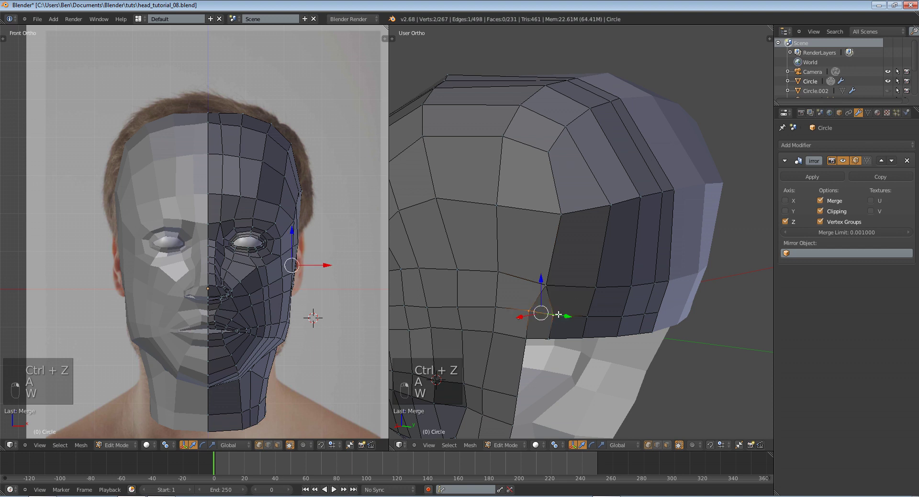
key(w)
click(550, 302)
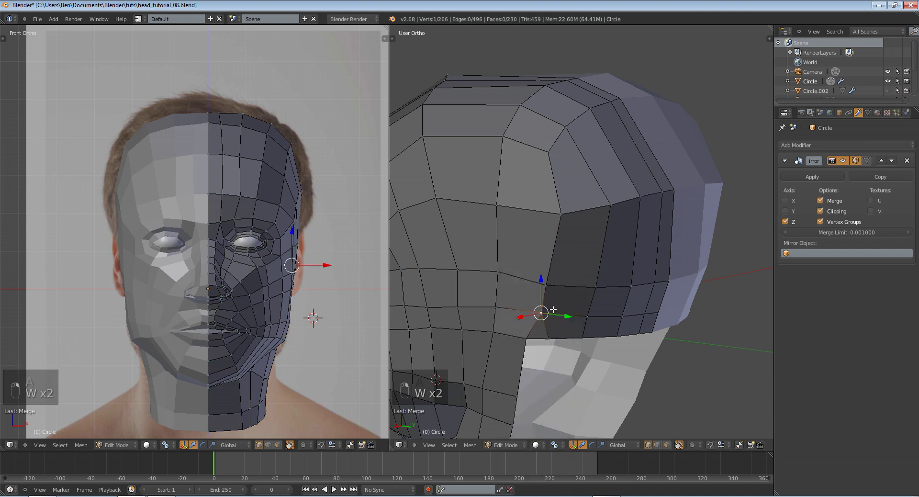
shift+right_click(545, 332)
key(w)
click(549, 300)
click(550, 303)
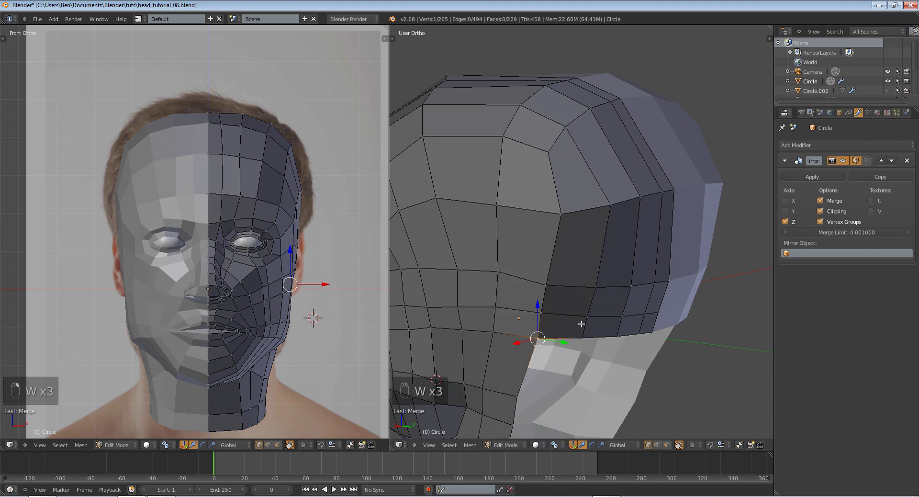
In the side view, reposition the merged vertex at the upper end of the former narrow column
key(a)
scroll(589, 322, down, 2)
middle_drag(593, 318, 575, 300)
key(KP_3)
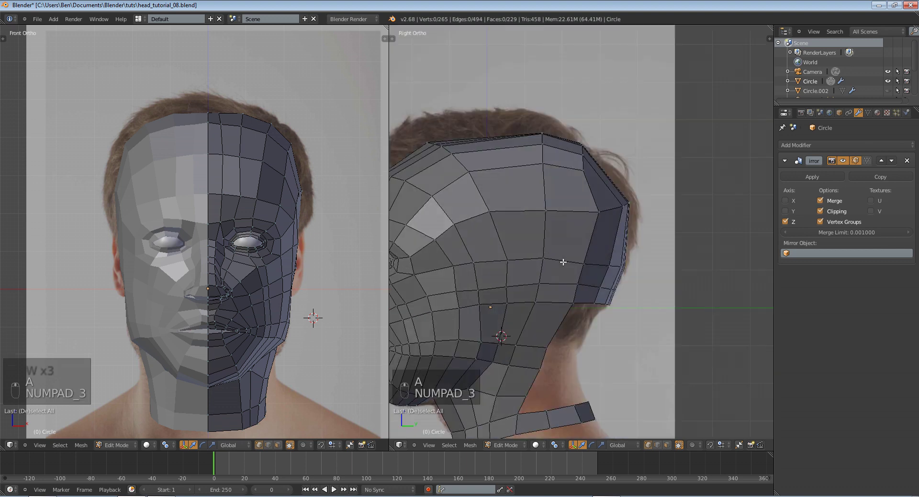
key(Tab)
key(Tab)
scroll(563, 262, up, 6)
right_click(612, 198)
key(g)
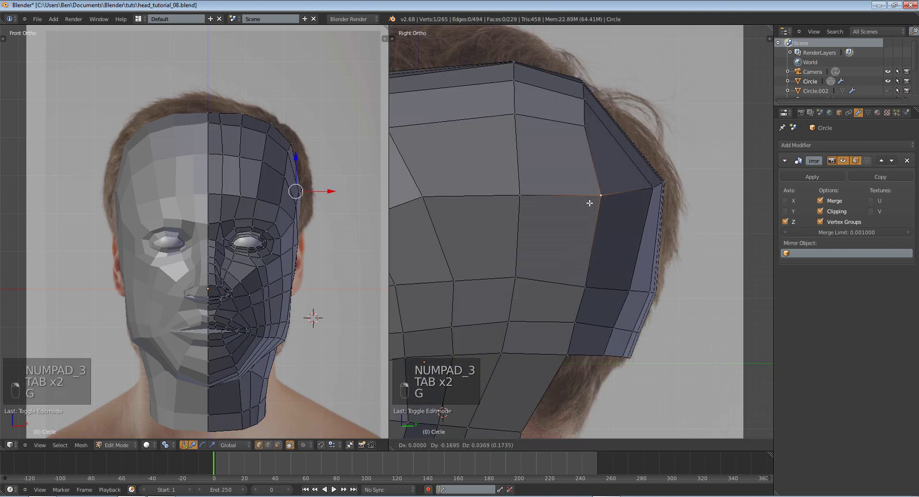
click(593, 190)
Move the vertex above the merged corner and the outer vertex behind it slightly forward
key(g)
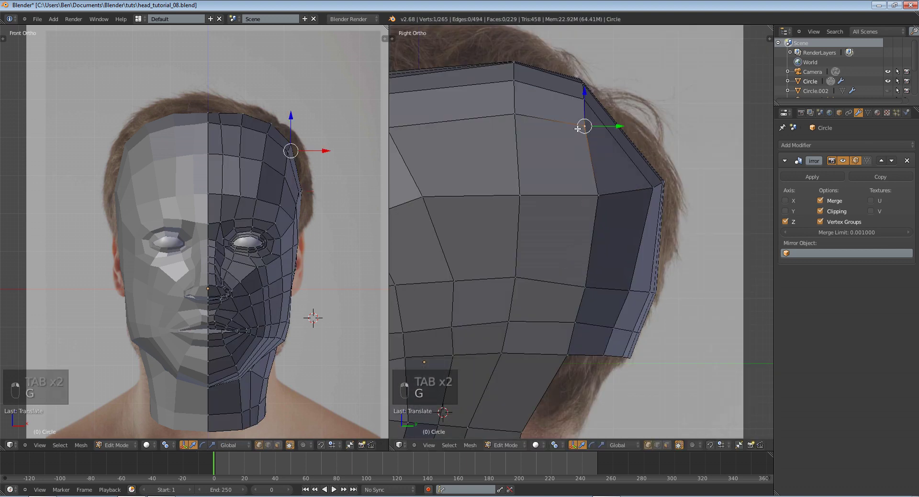
click(571, 125)
key(g)
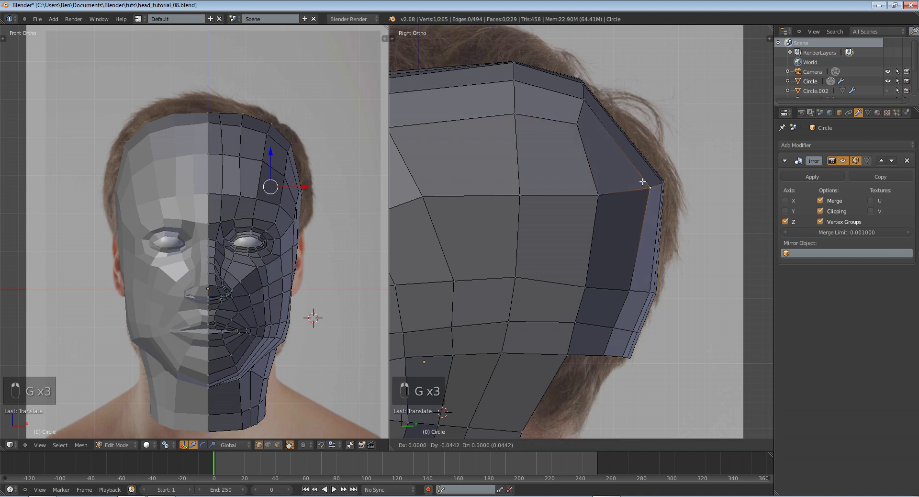
key(z)
key(z)
key(z)
click(654, 183)
Select the four vertices at the rearmost point of the skull and move them slightly back toward the hair outline
key(a)
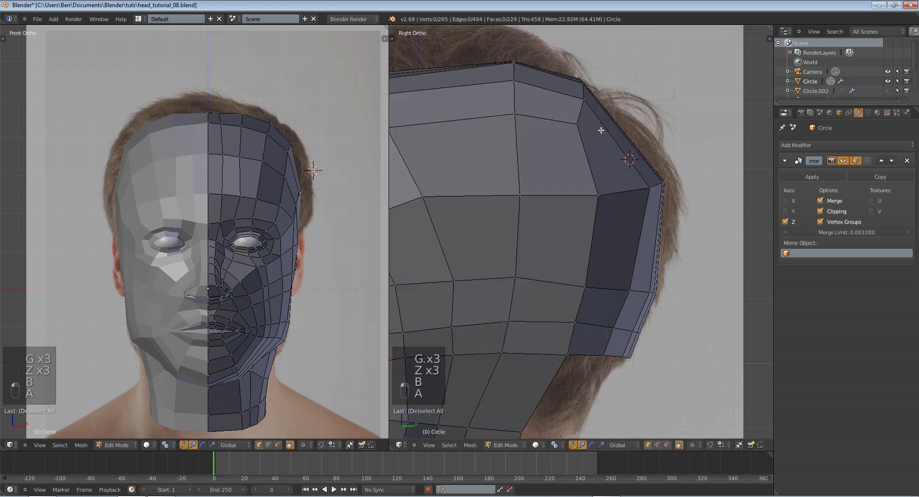
key(b)
drag(678, 170, 643, 201)
key(z)
key(g)
click(671, 211)
key(z)
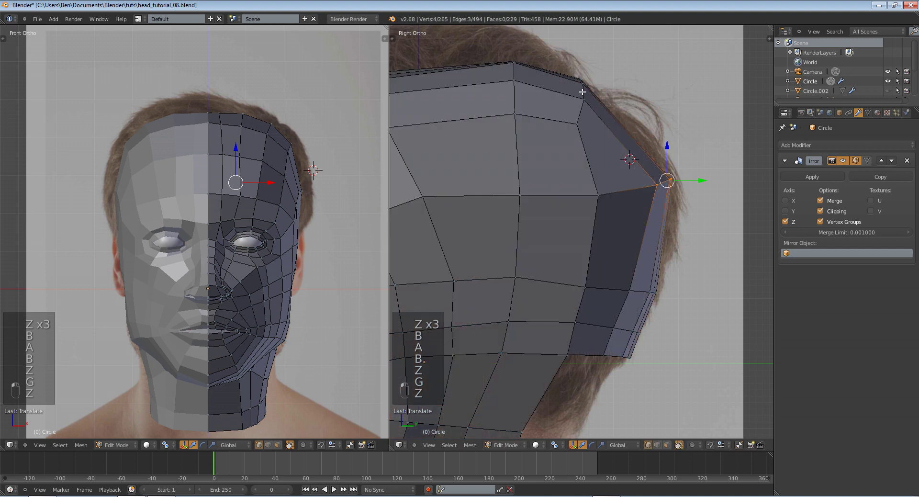
Select the rear vertex row below the skull's rearmost point and move it slightly back and up
key(a)
key(b)
drag(574, 71, 592, 103)
key(z)
key(b)
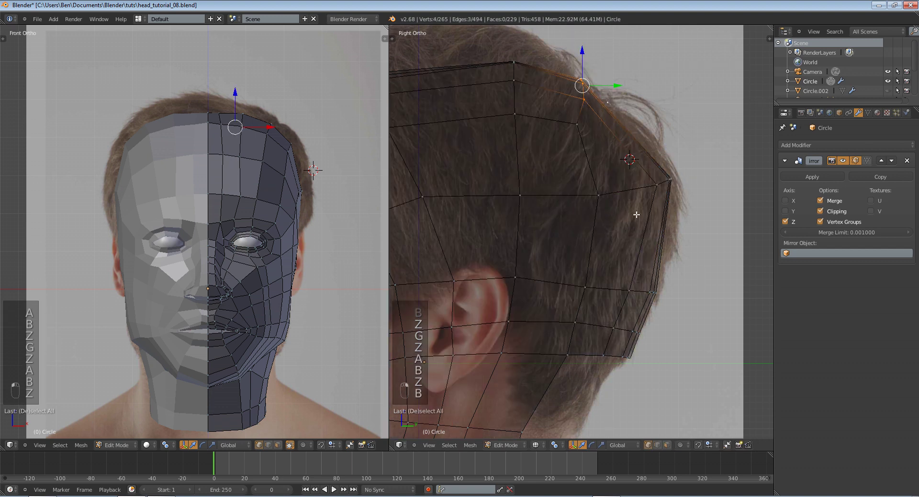
key(z)
drag(662, 313, 675, 312)
key(g)
click(605, 319)
Select the four vertices of the second-lowest rear row, reposition them, and rotate them slightly
key(a)
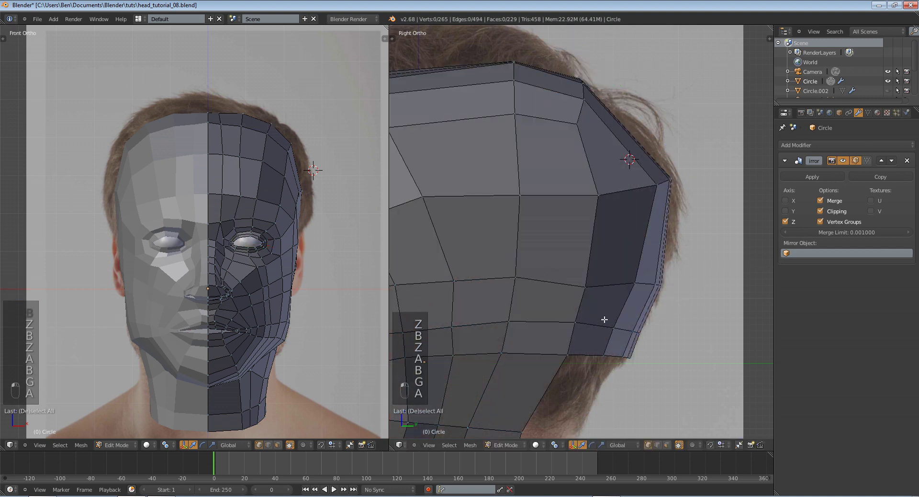
drag(662, 344, 669, 350)
key(g)
click(684, 338)
key(r)
click(683, 329)
key(g)
click(683, 328)
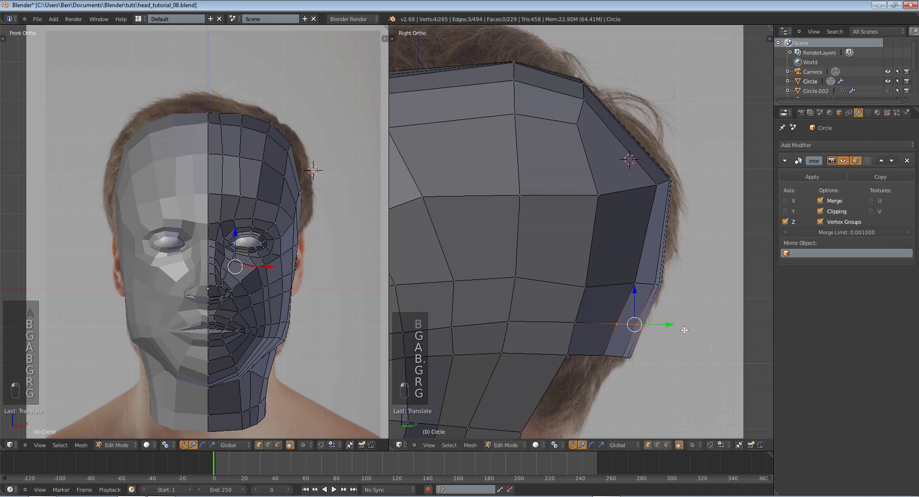
Select the lowest row of rear skull vertices and move it down and forward toward the nape
key(a)
key(b)
drag(581, 349, 656, 375)
key(g)
click(642, 390)
Select the single vertex at the lower skull corner behind the ear and move it slightly down
key(a)
key(b)
drag(554, 341, 587, 372)
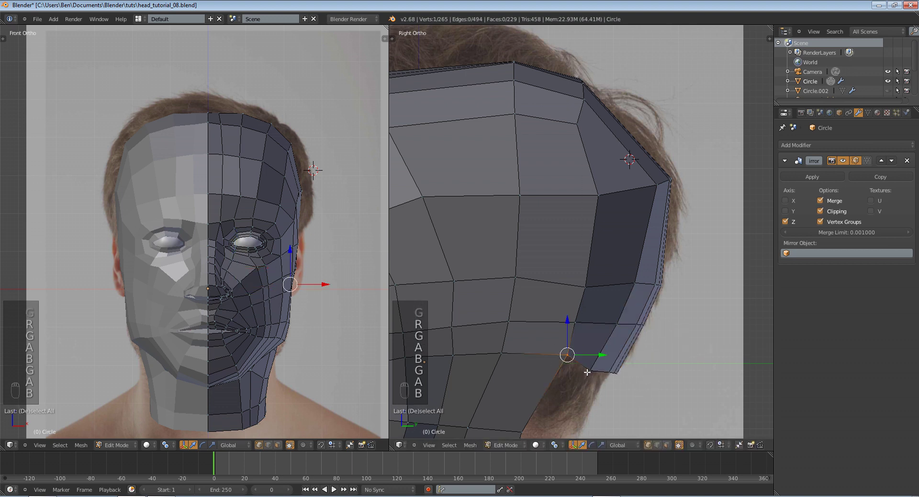
key(g)
click(582, 381)
key(Tab)
Examine the head's shape from the top in wireframe and from behind in solid shading
scroll(583, 381, down, 5)
middle_drag(583, 381, 522, 299)
key(KP_7)
key(Tab)
scroll(521, 299, up, 3)
key(z)
key(z)
key(z)
key(z)
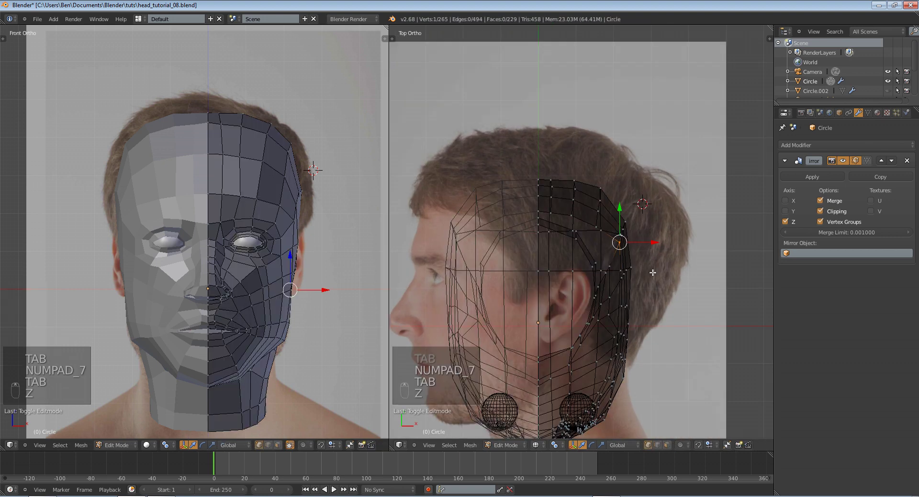
key(a)
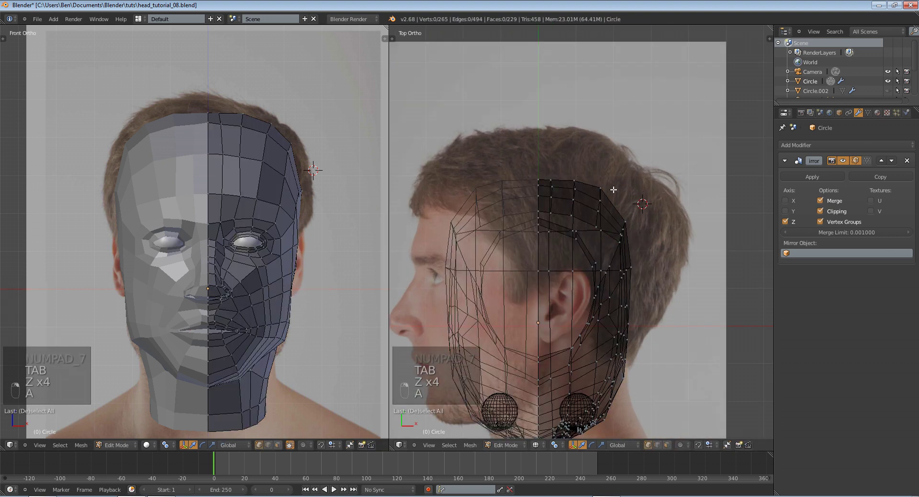
key(z)
key(z)
key(z)
key(z)
middle_drag(593, 206, 412, 142)
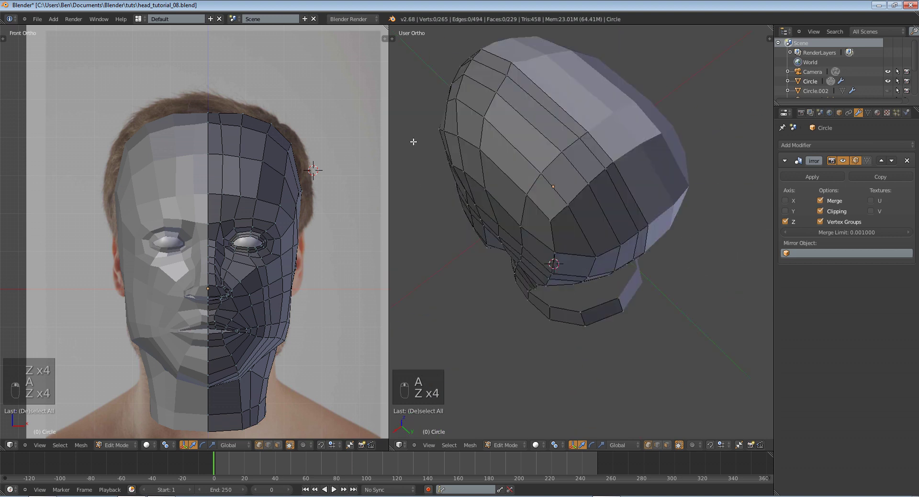
Reposition individual vertices on the rear side of the skull and the two-vertex edge near its lower border
middle_drag(632, 297, 605, 244)
right_click(612, 241)
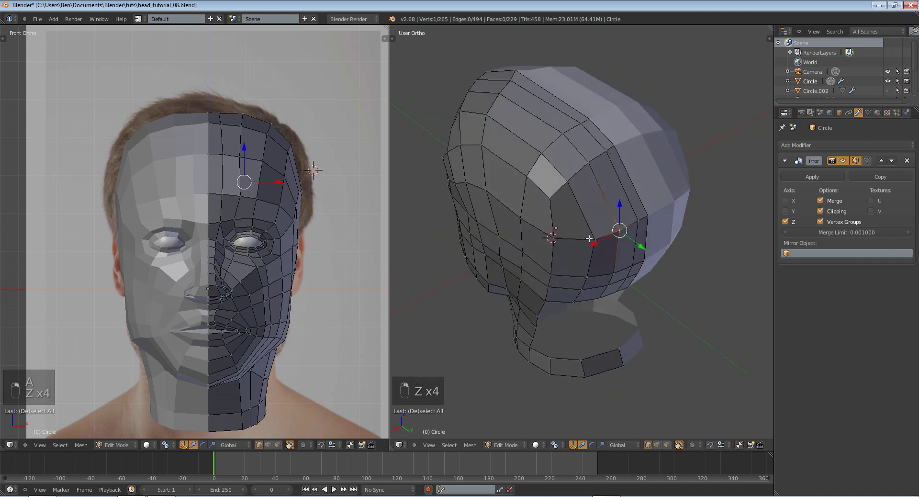
drag(632, 247, 594, 276)
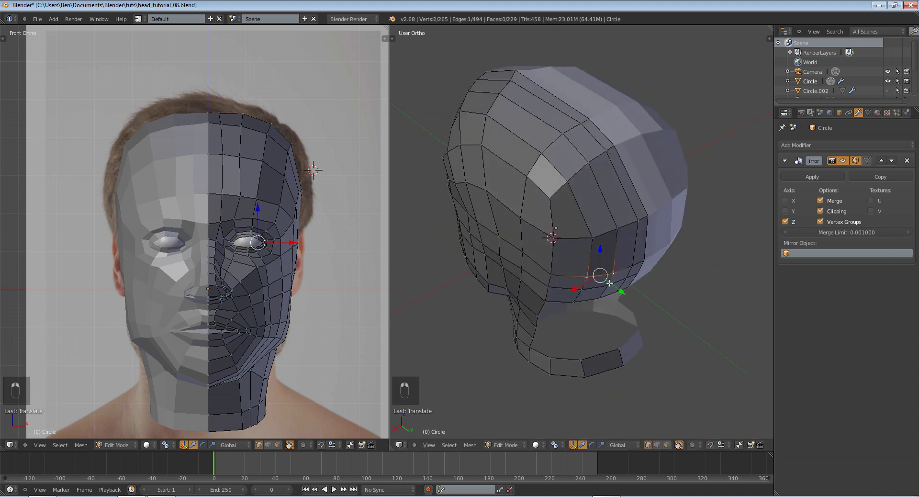
key(Tab)
middle_drag(628, 275, 632, 234)
key(Tab)
key(Tab)
key(Tab)
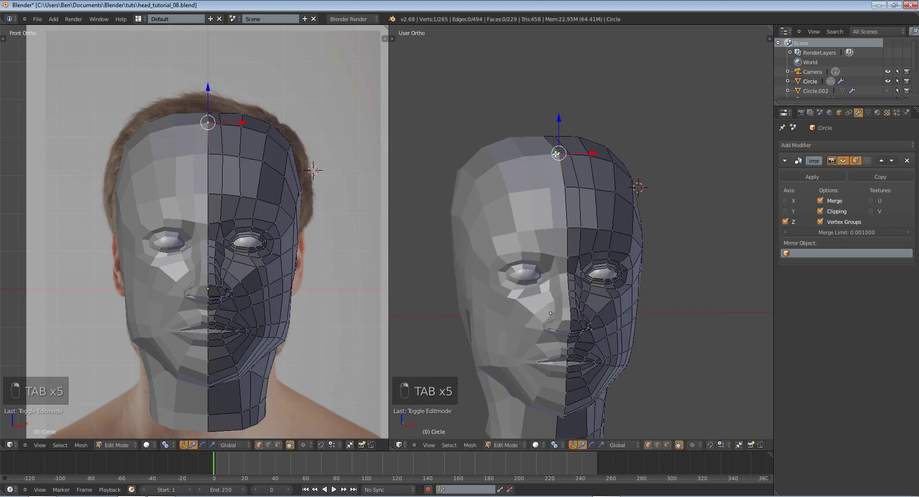
Move the centreline vertex at the top of the forehead slightly down
key(g)
key(Tab)
middle_drag(557, 153, 674, 260)
key(Tab)
key(g)
key(Tab)
Reposition the vertices along the rear jaw edge in side view to follow the reference photo
key(KP_3)
key(Tab)
key(z)
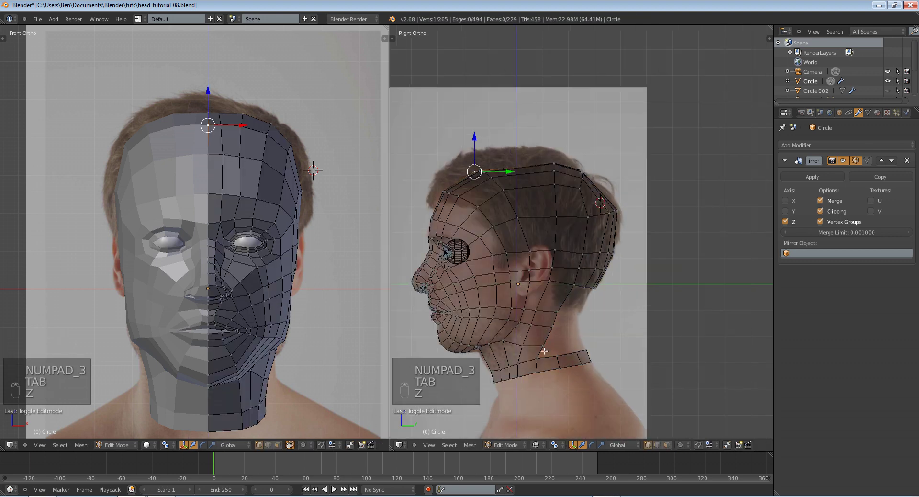
key(z)
key(z)
key(z)
scroll(578, 264, up, 2)
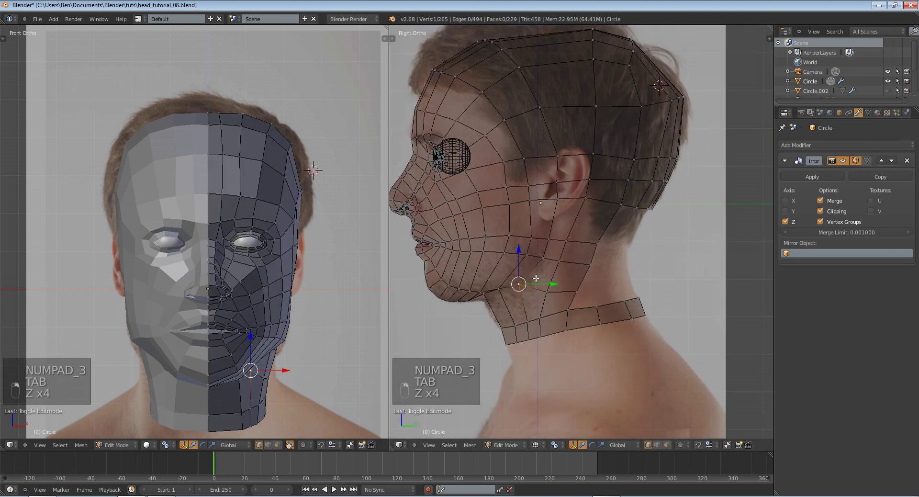
key(z)
key(g)
key(g)
click(541, 261)
Reposition the vertices between the jaw corner and the earlobe to even out the face spacing
key(z)
key(g)
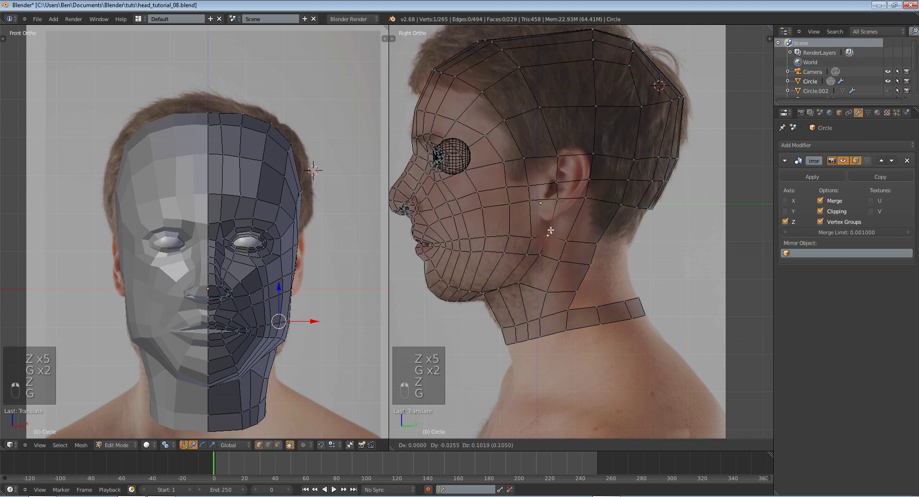
click(550, 230)
key(z)
key(g)
key(g)
key(g)
click(532, 250)
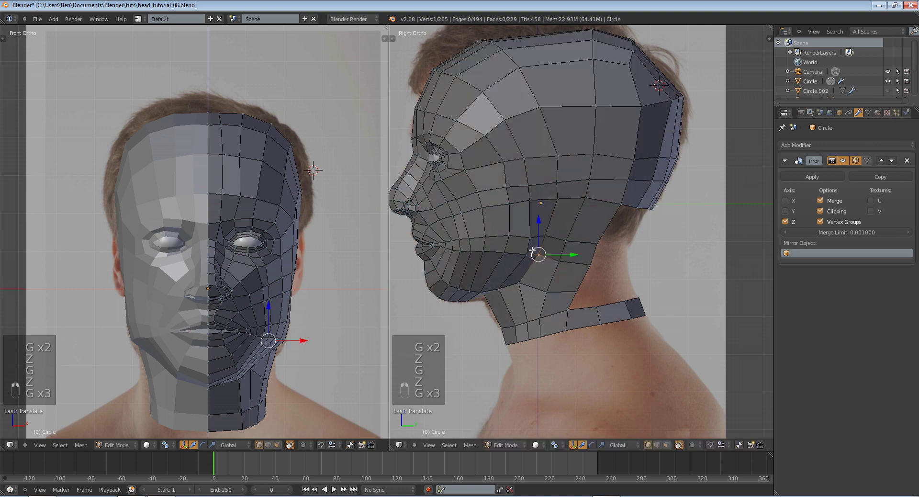
Adjust the side-of-head vertices around the front of the ear
key(g)
key(g)
click(550, 177)
key(z)
key(g)
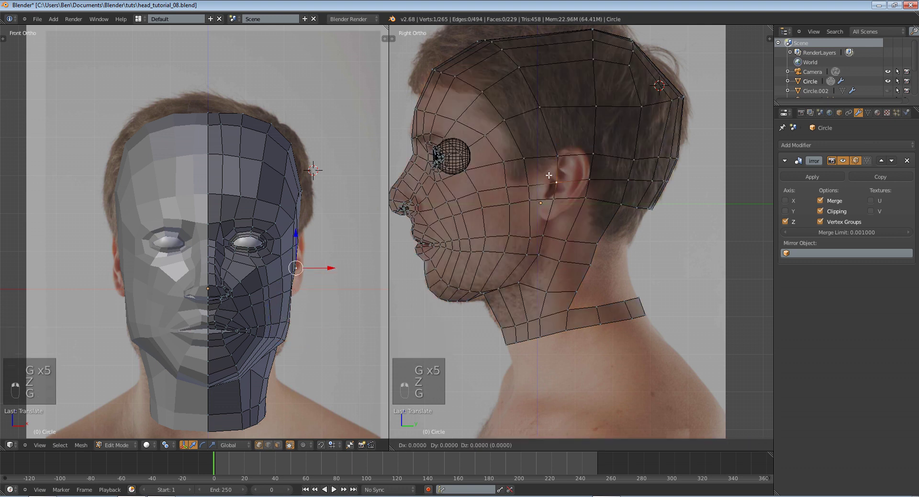
click(549, 176)
key(z)
key(g)
click(548, 156)
Insert an edge loop across the upper neck just below the jaw
key(Tab)
middle_drag(548, 156, 615, 274)
key(Tab)
key(KP_3)
key(Tab)
key(z)
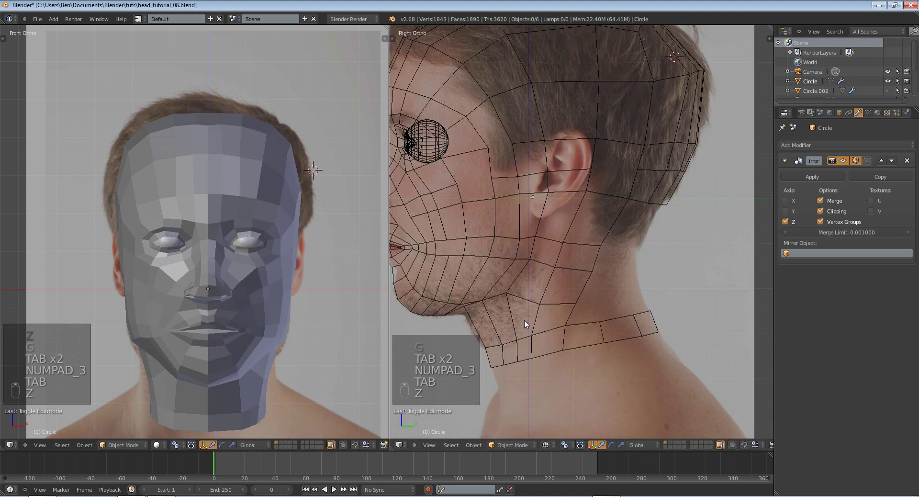
key(z)
key(z)
key(ctrl+r)
key(Tab)
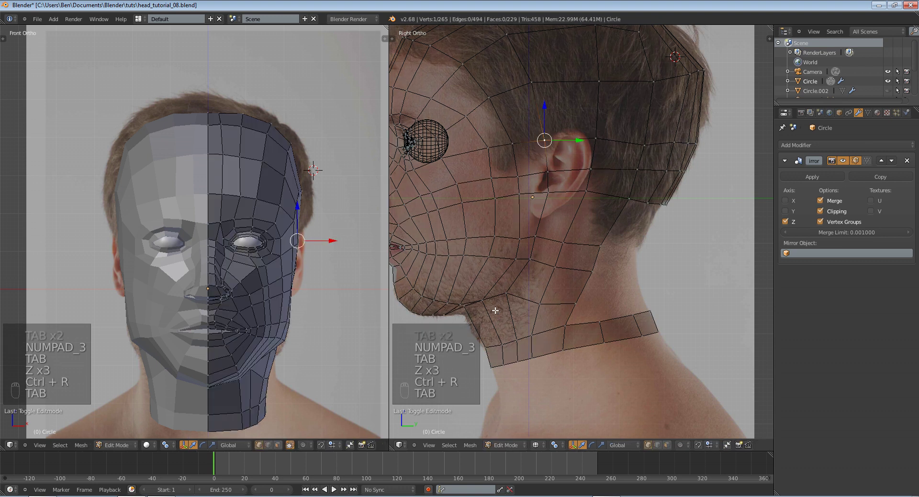
key(z)
key(z)
key(z)
key(z)
key(ctrl+r)
click(511, 318)
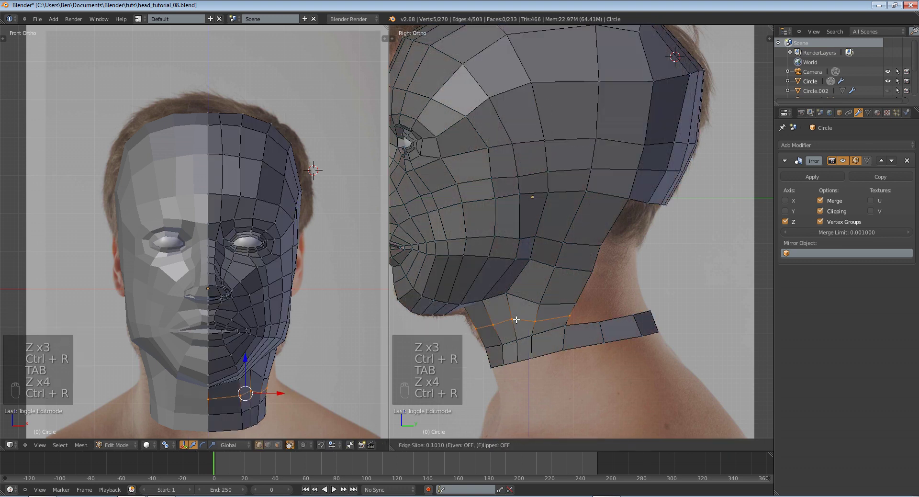
click(480, 327)
Align the new loop's front vertex with the throat outline and adjust the vertices where chin and neck meet
key(z)
key(g)
click(478, 328)
key(z)
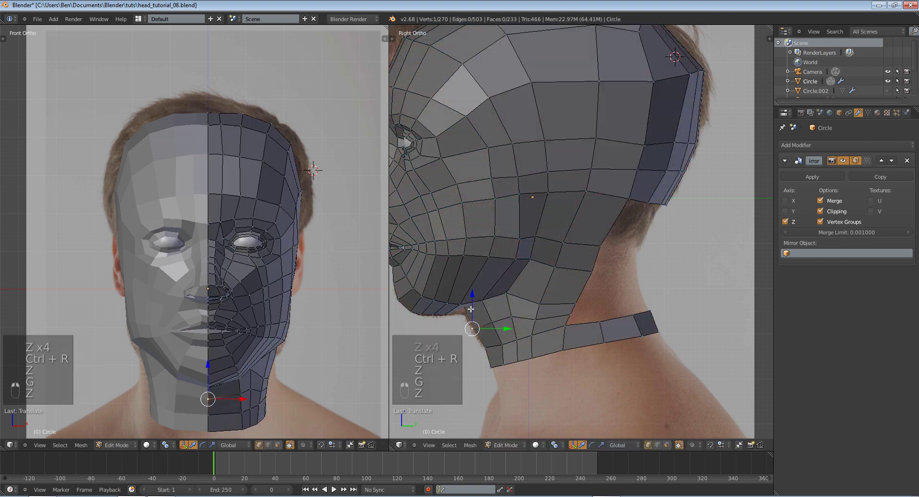
key(z)
key(z)
key(z)
right_click(468, 307)
key(z)
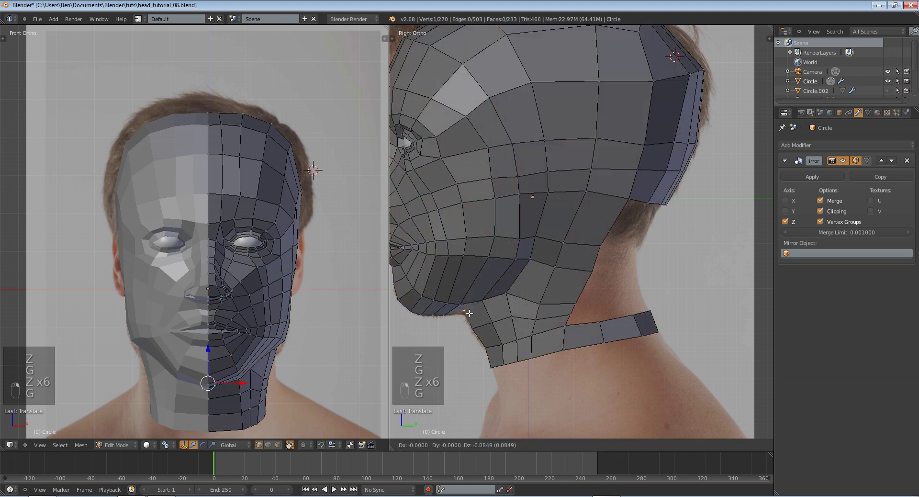
key(g)
key(g)
click(505, 298)
Box-select the new loop's vertices on the front of the neck and shift them slightly
key(g)
key(a)
key(a)
key(a)
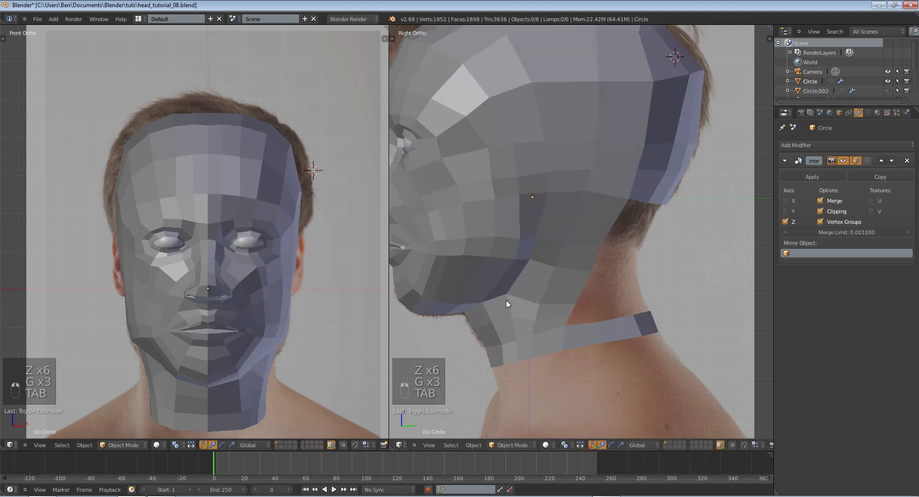
key(z)
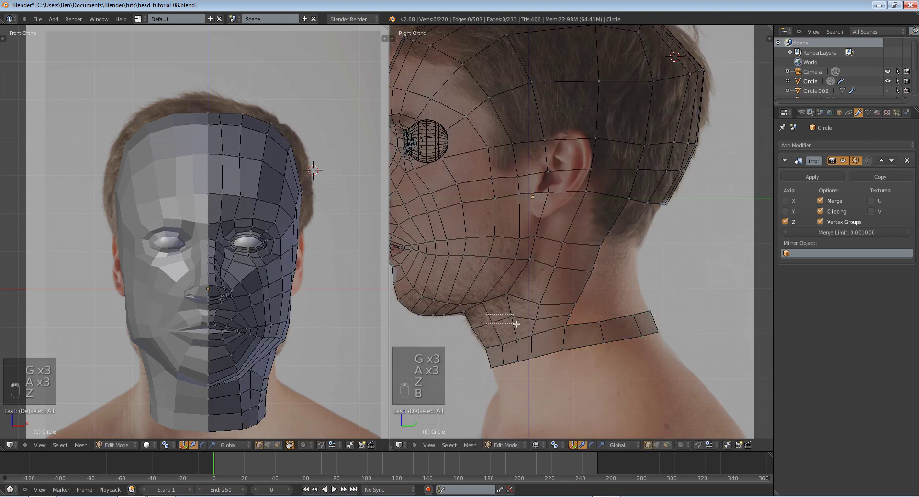
drag(516, 324, 518, 325)
key(g)
click(520, 324)
key(z)
Reposition the vertices on the side of the upper neck below the jaw corner one by one
key(a)
right_click(536, 321)
key(g)
click(533, 319)
right_click(541, 305)
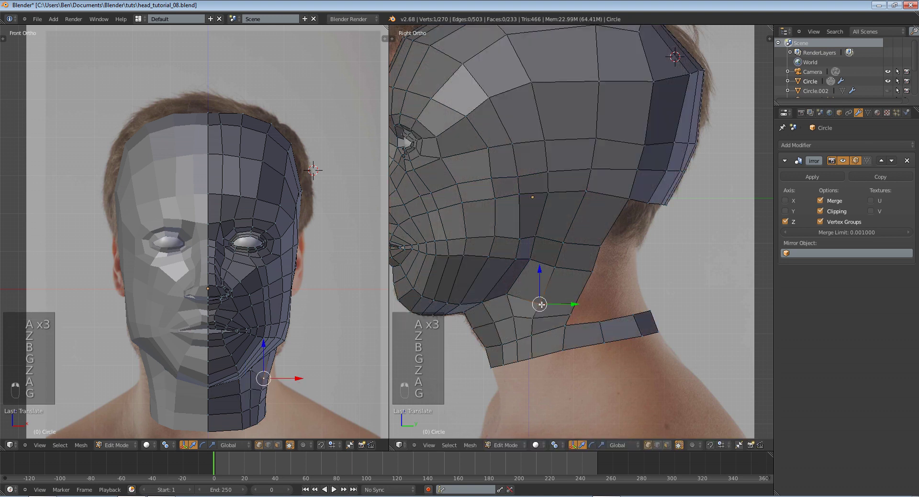
key(g)
click(544, 307)
right_click(571, 315)
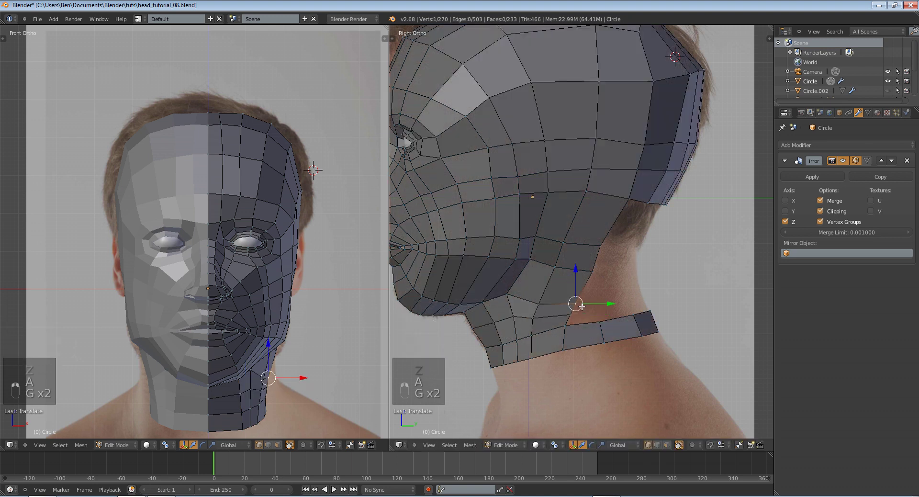
key(g)
key(g)
key(g)
click(535, 296)
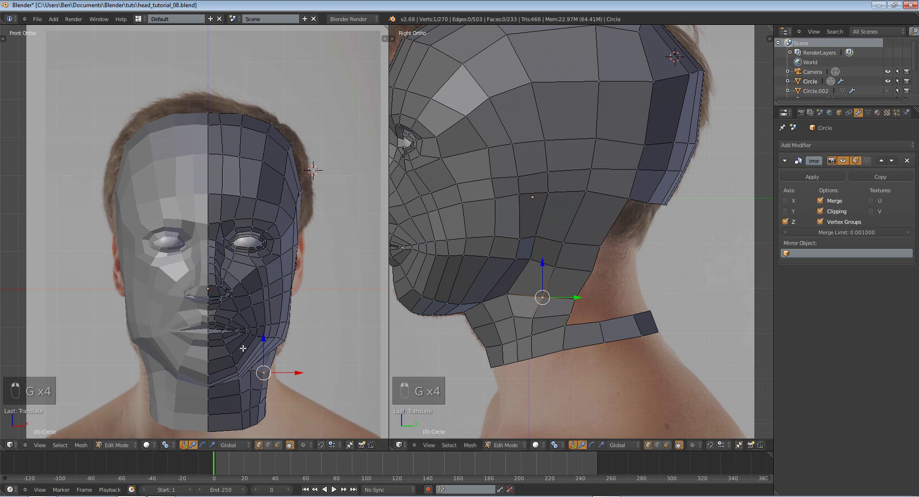
Adjust the neck vertices below the jaw in front view, moving them slightly sideways and vertically
scroll(244, 350, up, 2)
key(g)
key(g)
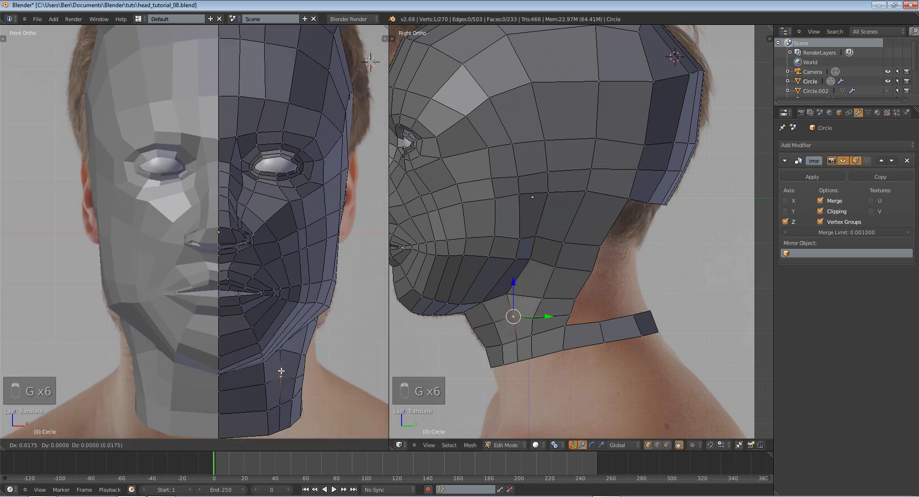
click(281, 351)
key(g)
click(282, 405)
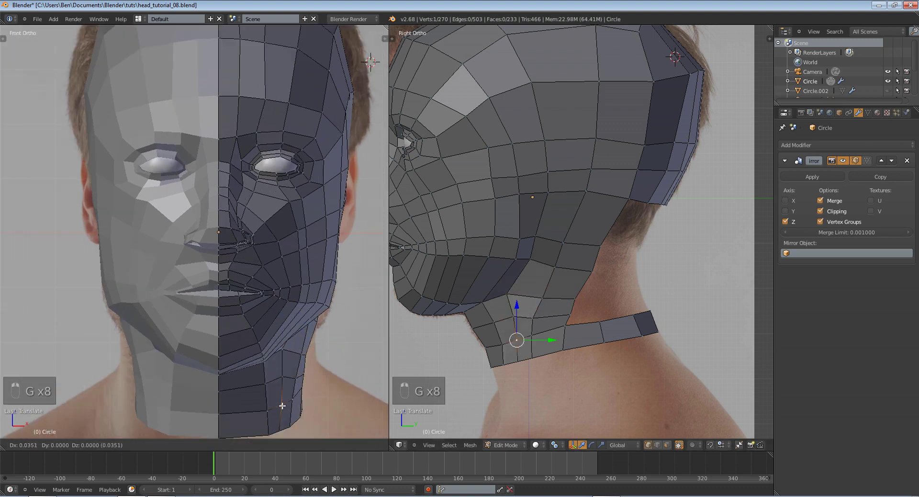
key(Tab)
key(Tab)
key(g)
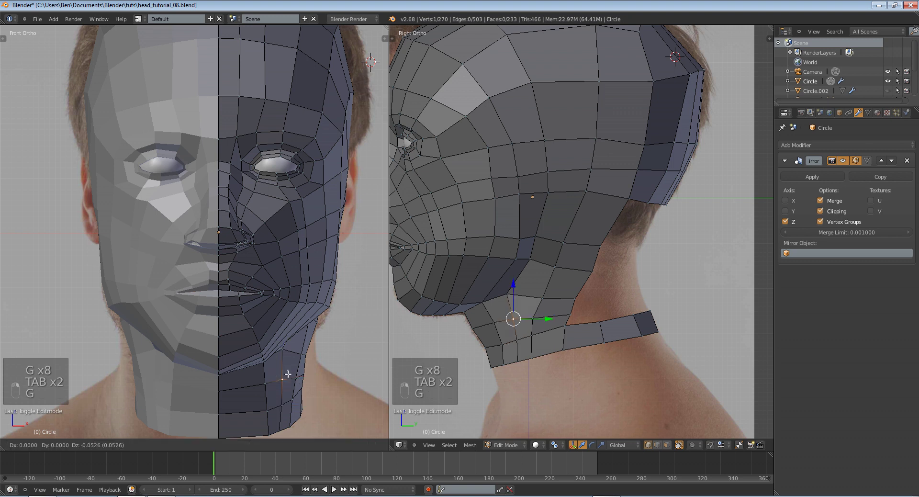
click(285, 375)
Move the vertical edge on the side of the lower neck ring backward and adjust the vertex above it
middle_drag(285, 375, 237, 359)
key(Tab)
key(Tab)
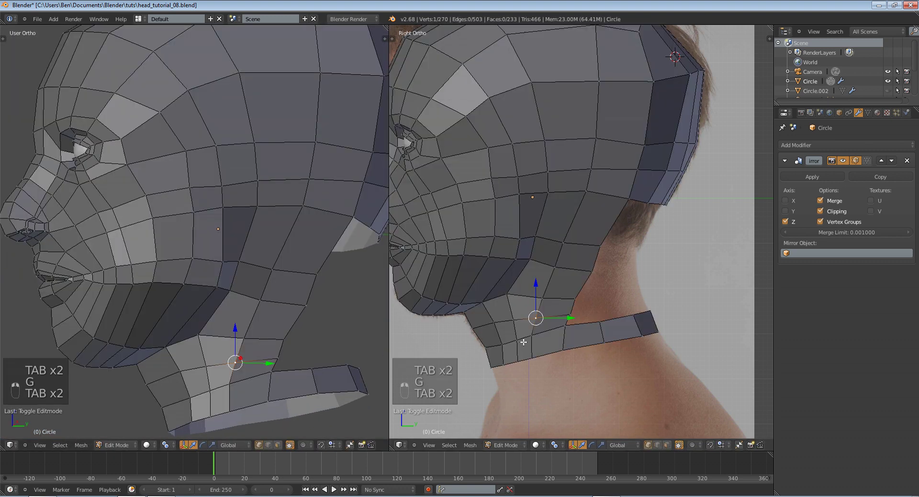
key(b)
drag(529, 335, 547, 365)
key(g)
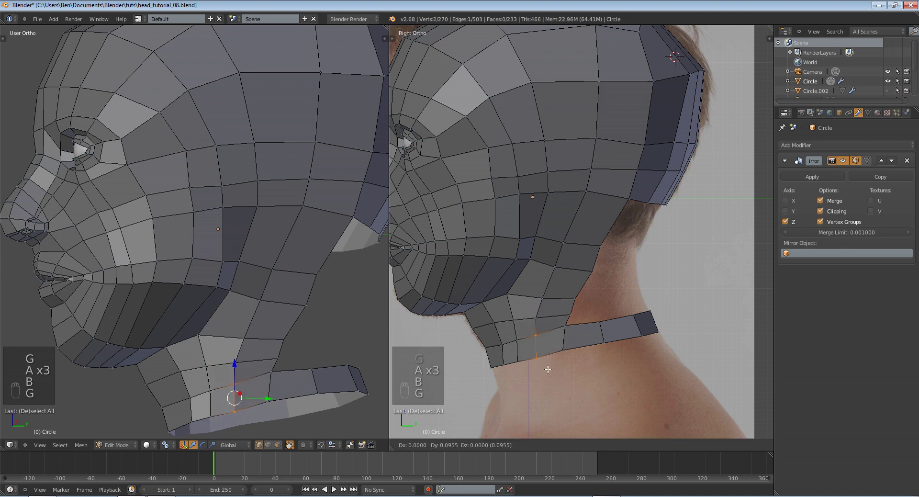
click(534, 316)
key(g)
key(Tab)
Save the file over the existing head_tutorial_08.blend
scroll(536, 314, down, 4)
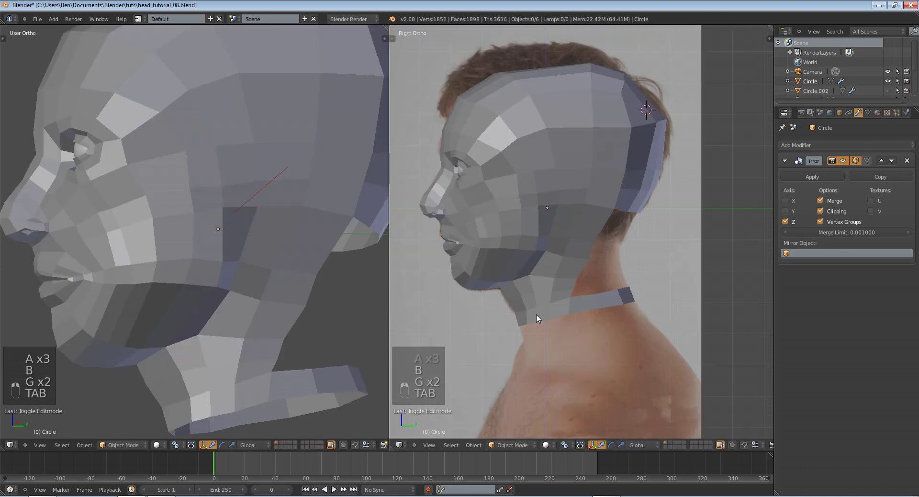
key(ctrl+s)
click(245, 309)
Sketch grease pencil guide strokes from the ear and lower skull down to the neck ring, and erase them
scroll(570, 310, down, 1)
key(z)
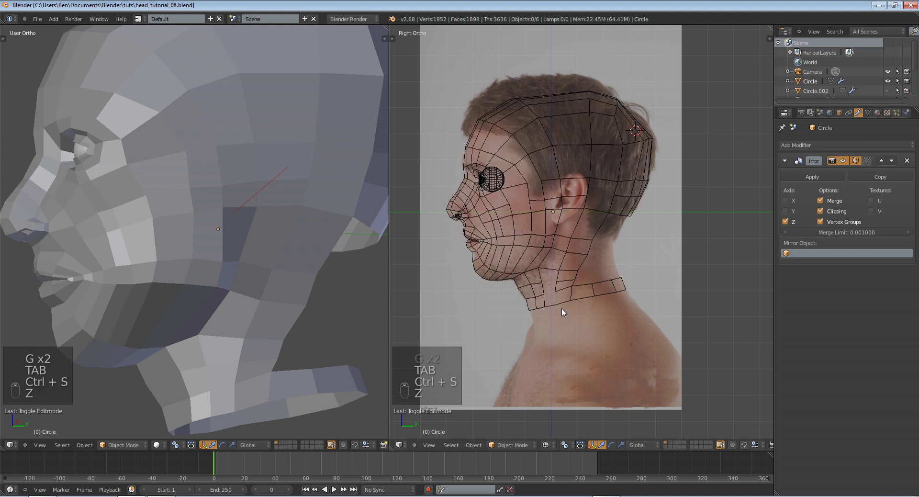
scroll(567, 332, up, 3)
key(Tab)
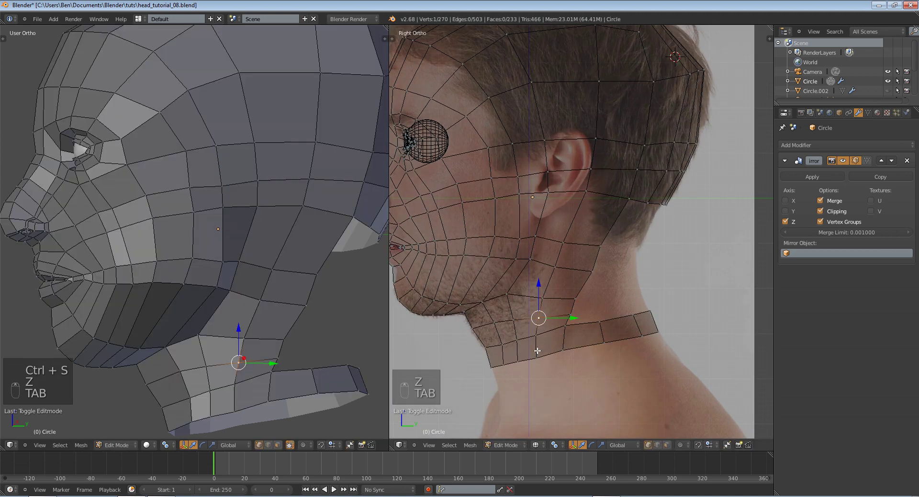
key(Tab)
key(Tab)
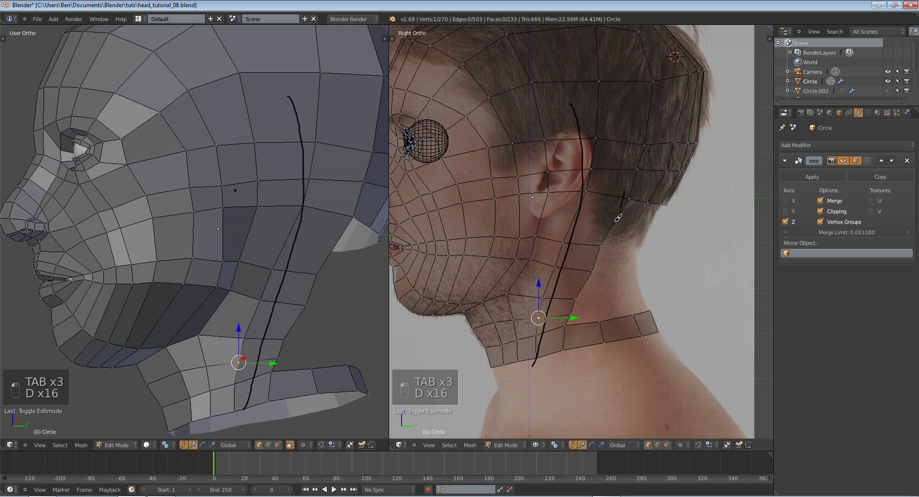
drag(617, 220, 540, 382)
key(z)
key(z)
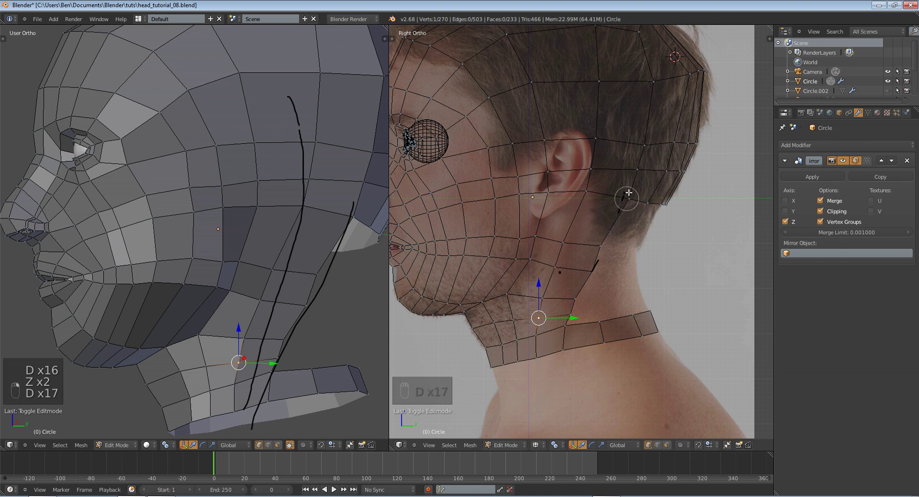
right_drag(554, 284, 554, 285)
key(z)
Insert a vertical edge loop in the rearmost face of the neck ring, beside the centreline
mouse_move(554, 284)
middle_down()
mouse_move(584, 266)
mouse_move(573, 260)
middle_up()
key(Tab)
key(Tab)
middle_drag(623, 198, 636, 268)
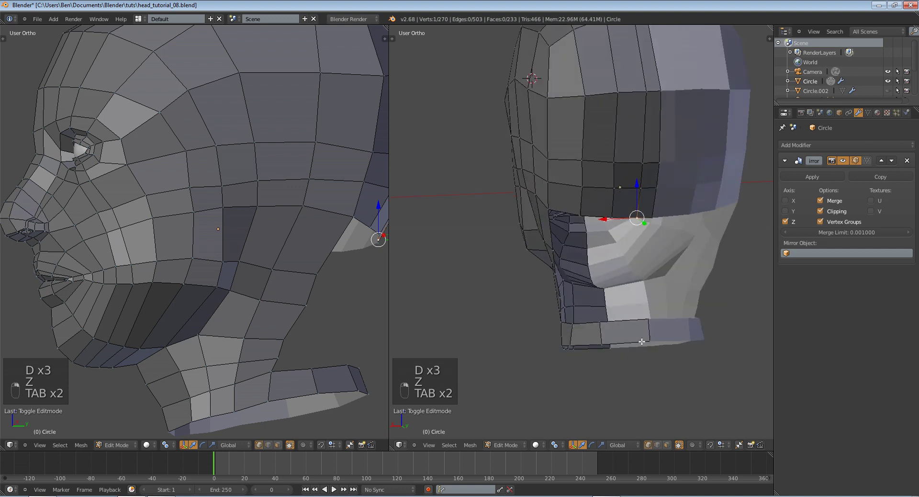
key(ctrl+r)
click(641, 320)
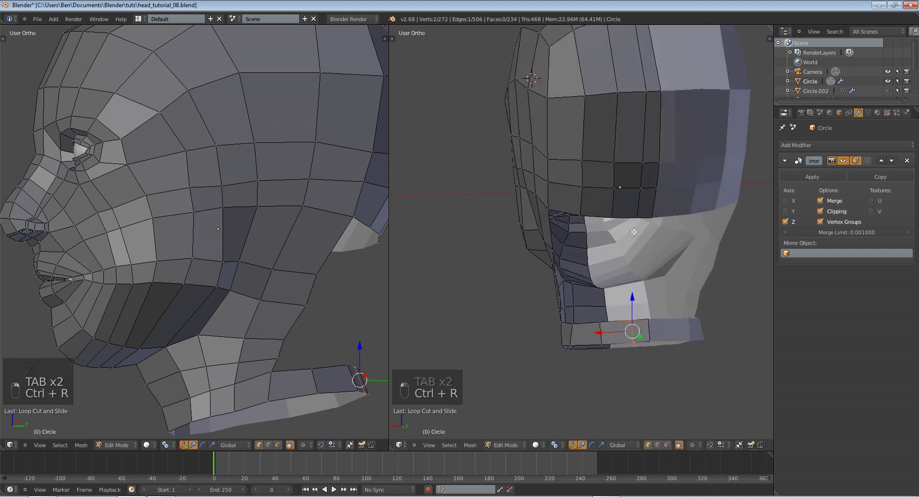
scroll(635, 232, up, 2)
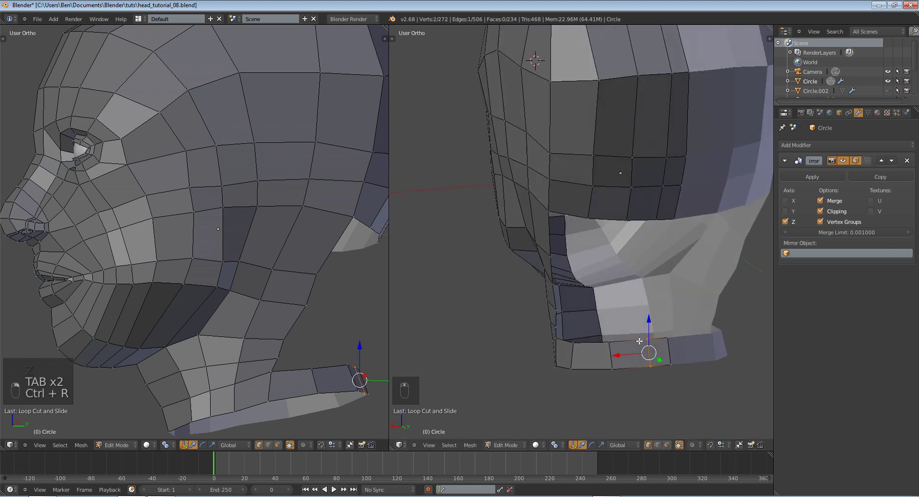
Fill a face from the skull's lower edge to the neck ring beside the centreline, and insert a vertical edge loop in the adjacent ring face
middle_drag(640, 341, 641, 334)
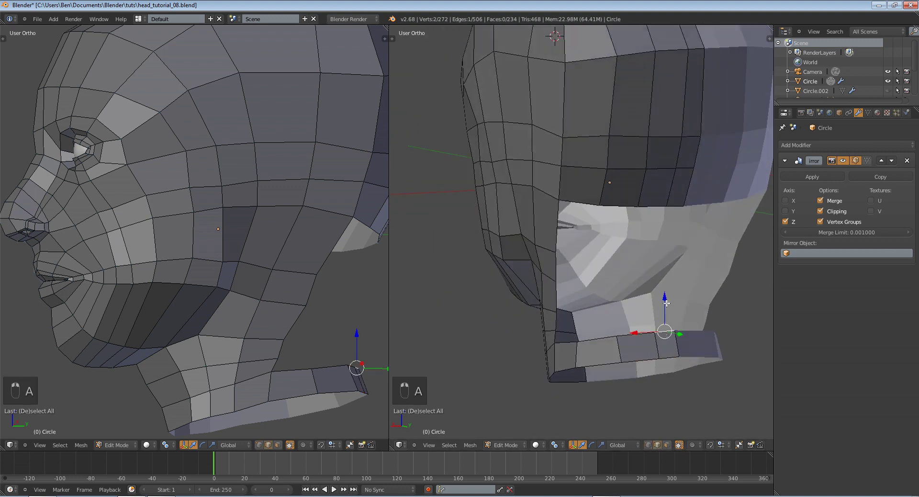
key(f)
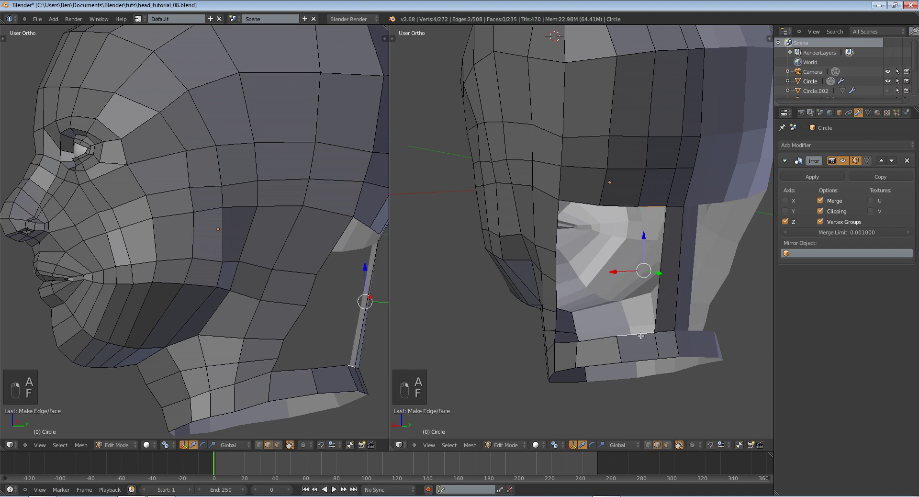
key(f)
key(ctrl+z)
key(ctrl+r)
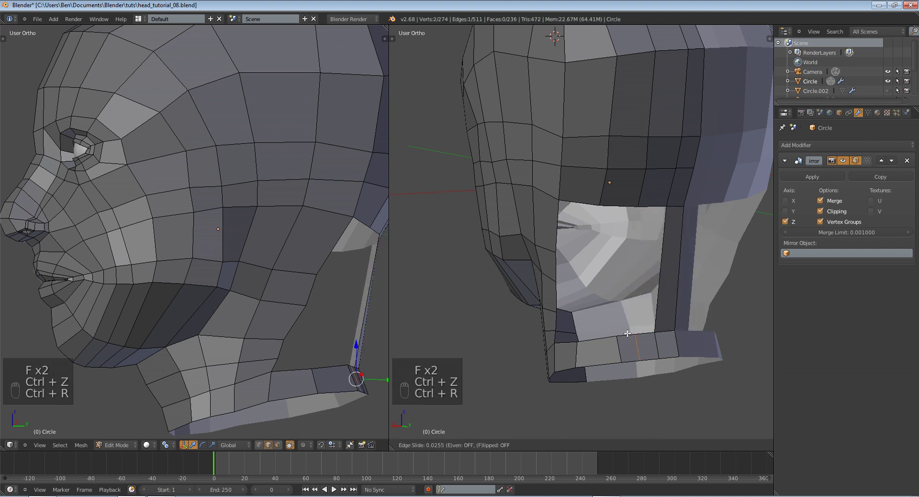
click(625, 335)
Fill three more faces between the skull's lower edge and the neck ring, working from the back toward the side
key(f)
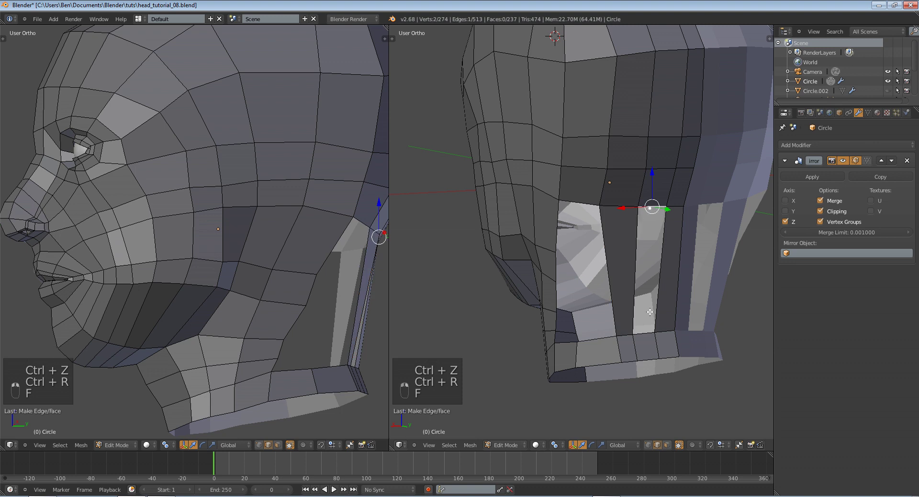
key(f)
right_click(602, 337)
middle_drag(603, 337, 654, 306)
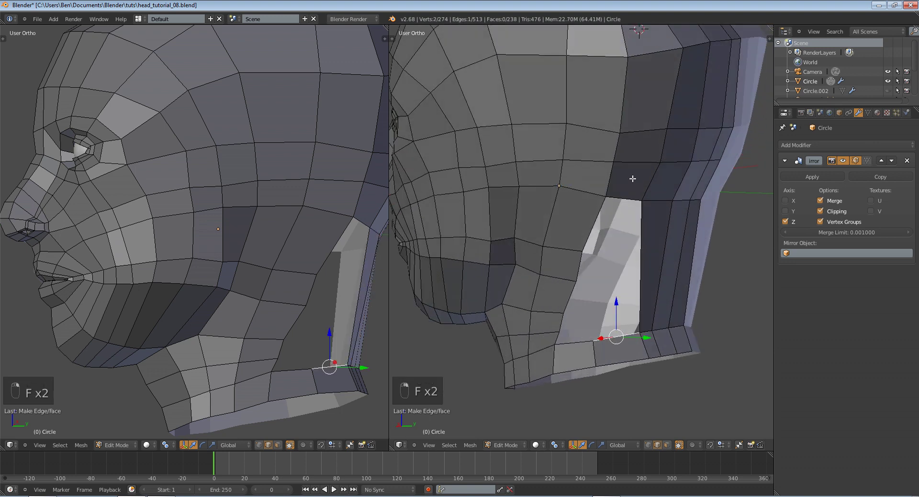
shift+right_click(621, 197)
key(f)
In the right side view, move the vertical edge on the front border of the neck gap slightly forward
key(KP_1)
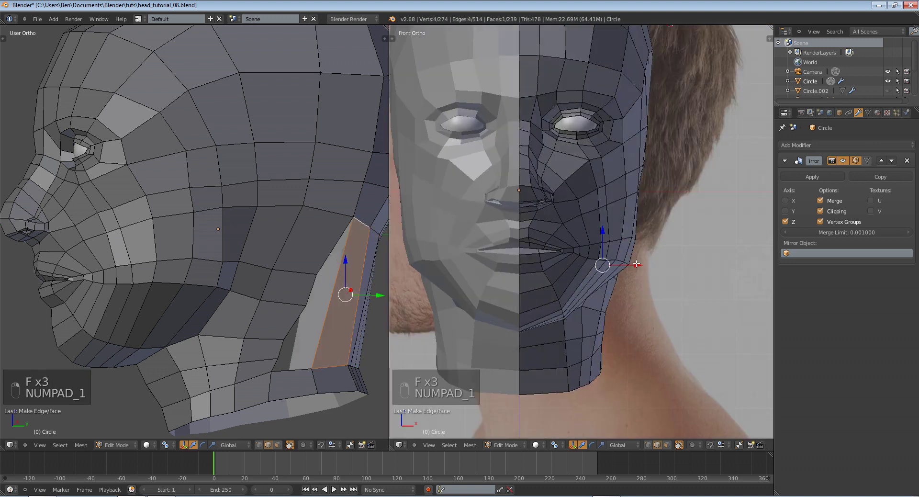
key(KP_3)
scroll(622, 287, up, 2)
right_click(608, 306)
key(g)
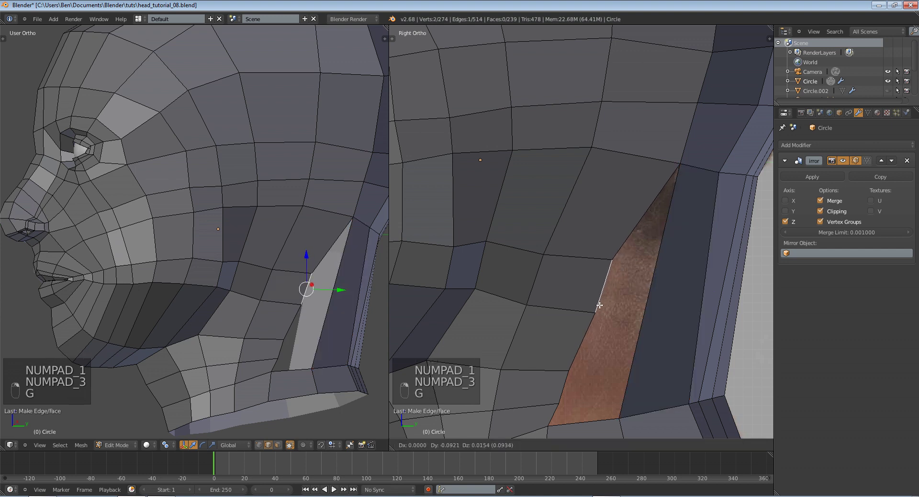
click(616, 277)
key(g)
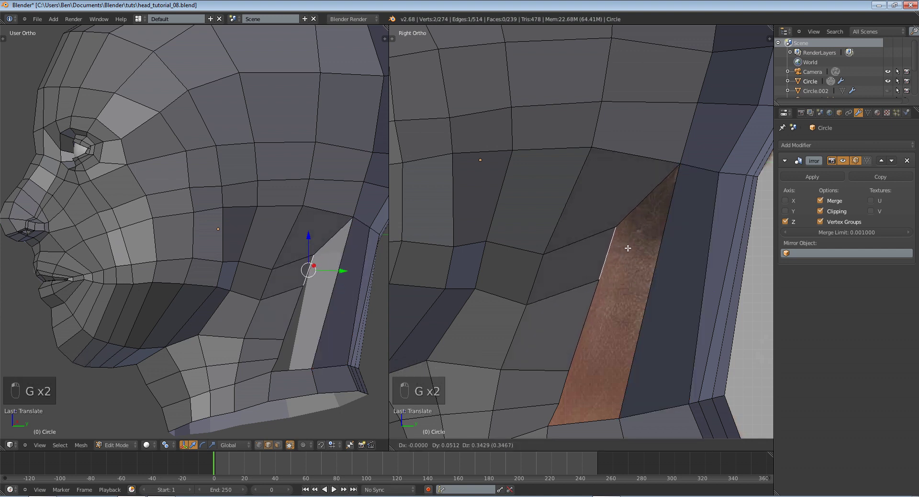
click(635, 266)
Try to insert a two-cut horizontal loop across the new nape faces and reposition the lower cut
key(ctrl+r)
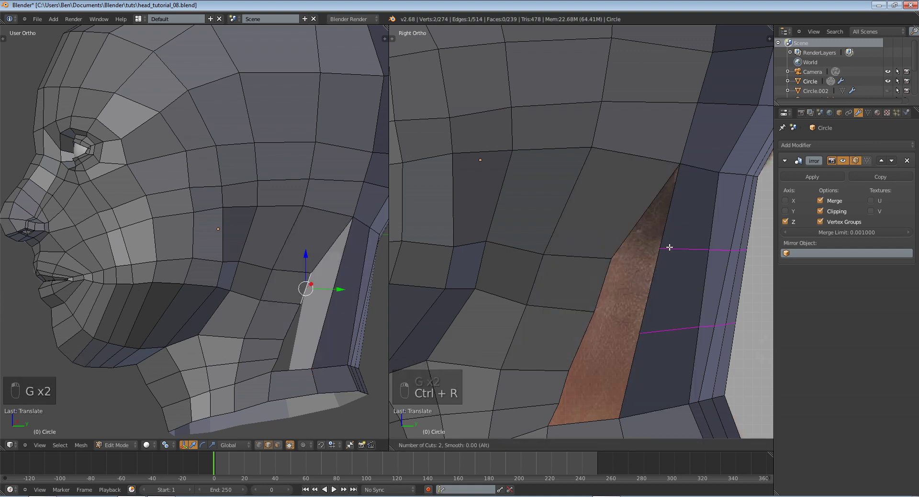
click(670, 247)
click(667, 263)
right_click(661, 239)
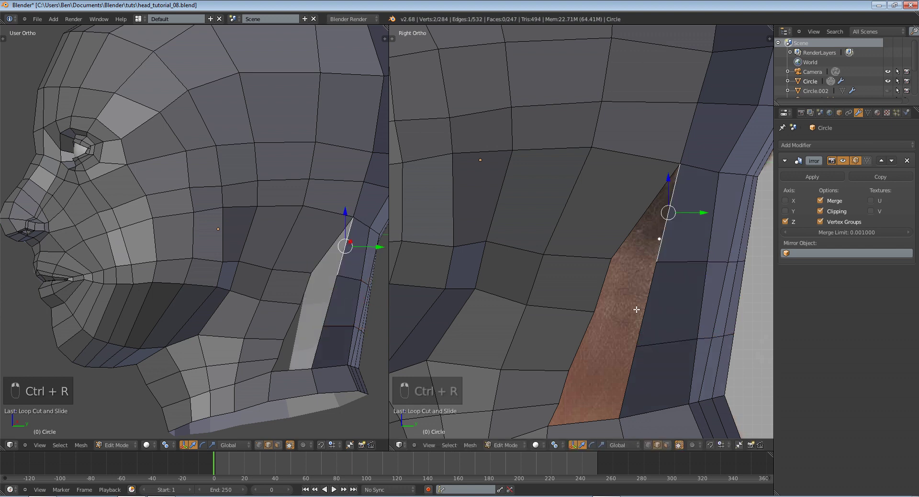
right_click(642, 341)
key(g)
click(656, 324)
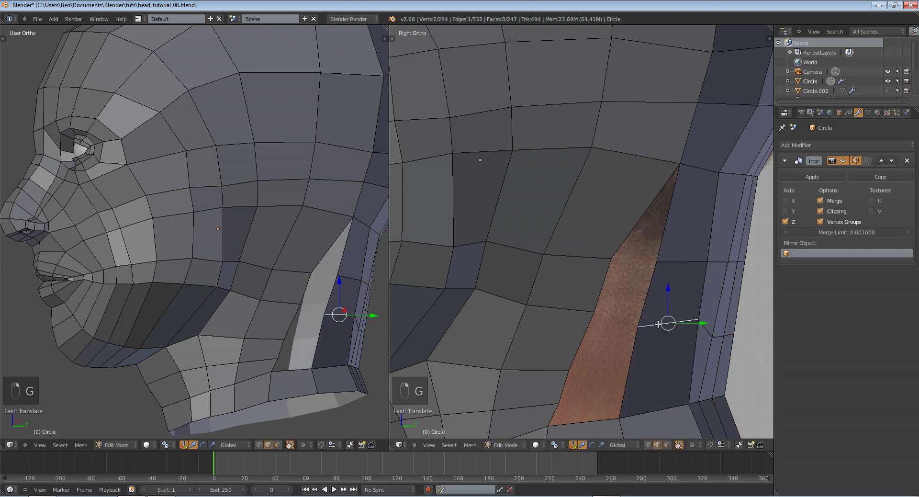
key(r)
right_click(717, 348)
Undo the two-cut horizontal loop on the nape faces and the adjustments made to it
key(ctrl+z)
key(ctrl+z)
key(ctrl+z)
key(ctrl+z)
key(ctrl+z)
key(ctrl+z)
key(ctrl+z)
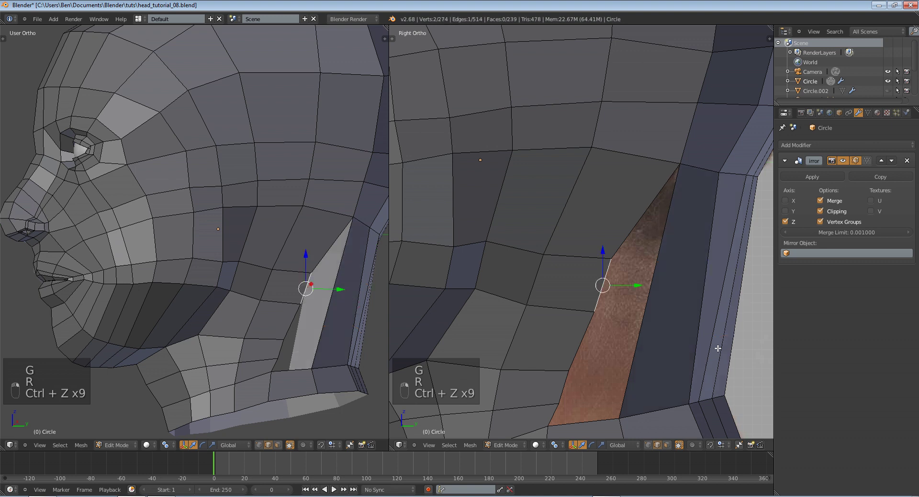
Insert four separate horizontal edge loops across the nape faces, sliding each to line up with the front border of the gap
key(ctrl+r)
click(666, 249)
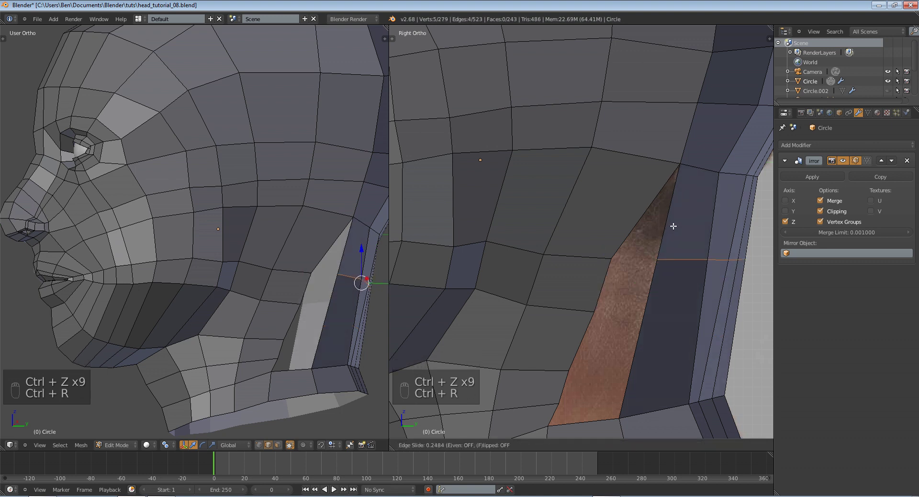
click(673, 226)
key(ctrl+r)
click(648, 314)
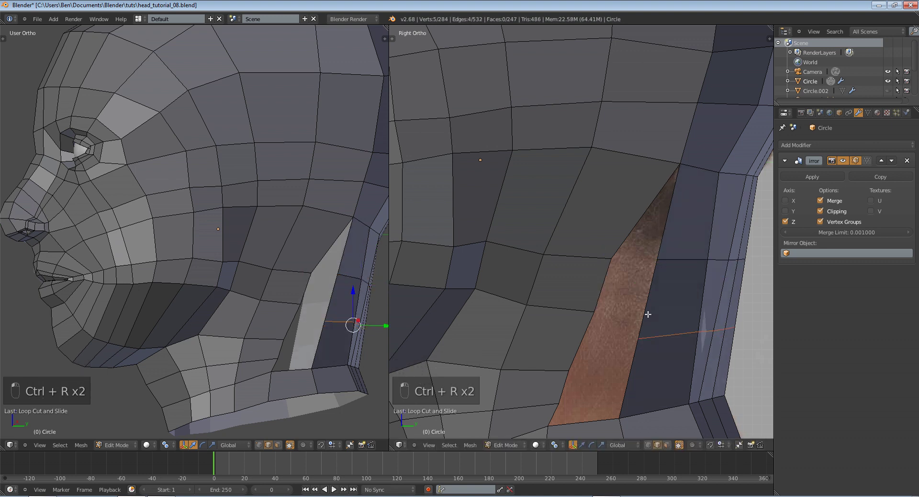
click(654, 289)
key(ctrl+r)
click(645, 361)
click(644, 366)
key(ctrl+r)
click(640, 390)
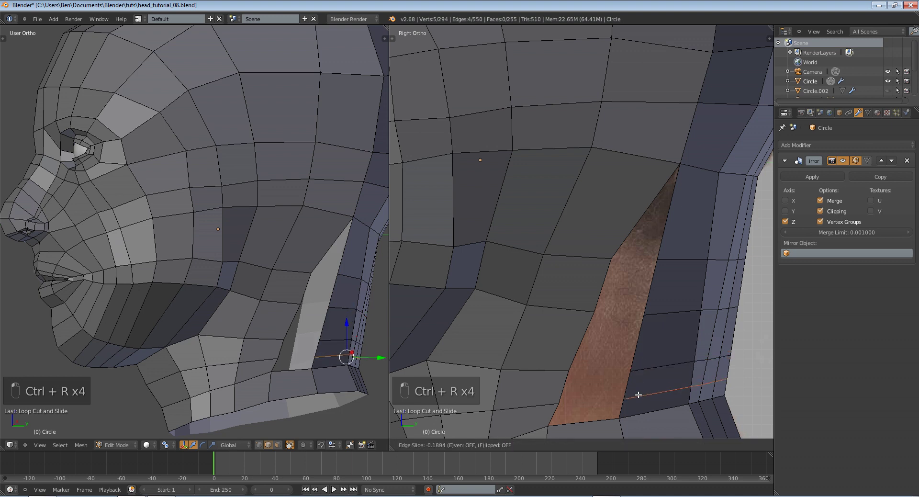
click(637, 390)
Merge the topmost pair of facing vertices across the neck gap at their midpoint
key(a)
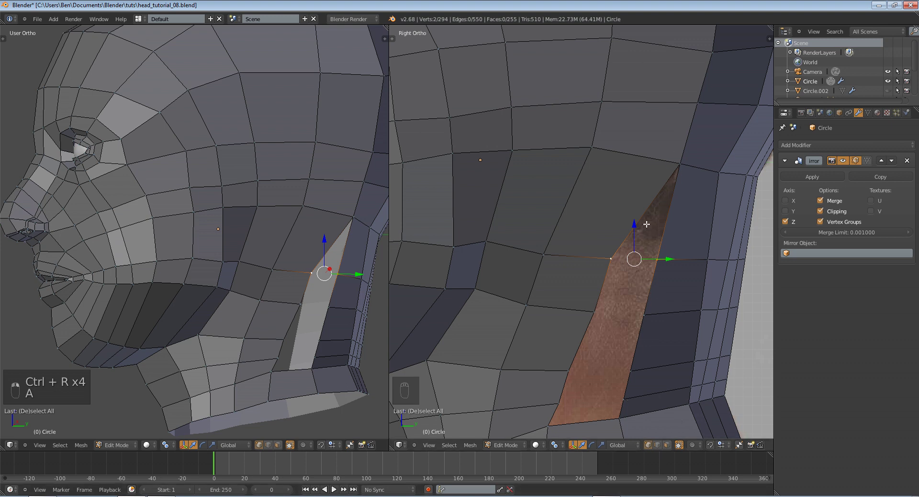
key(b)
drag(585, 237, 673, 307)
key(w)
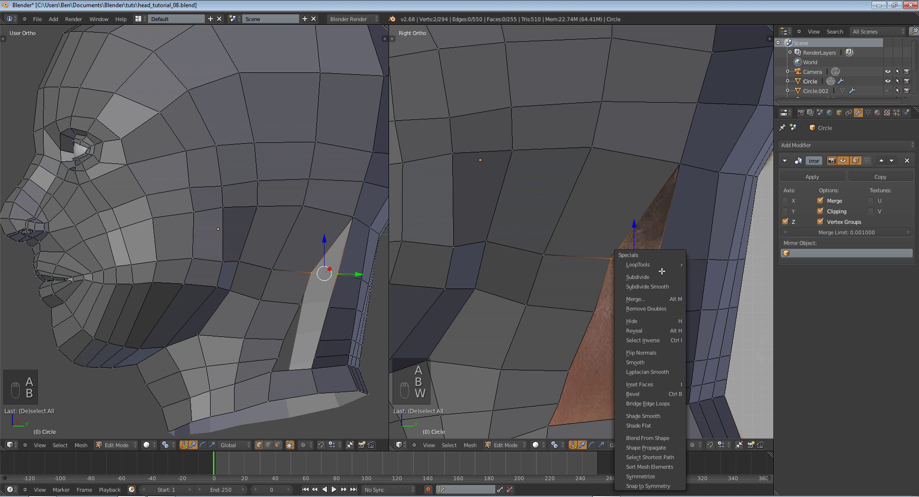
click(655, 299)
click(655, 300)
Merge the second pair of facing vertices down the neck gap at their midpoint
key(a)
key(b)
drag(560, 293, 690, 339)
key(w)
click(680, 308)
key(w)
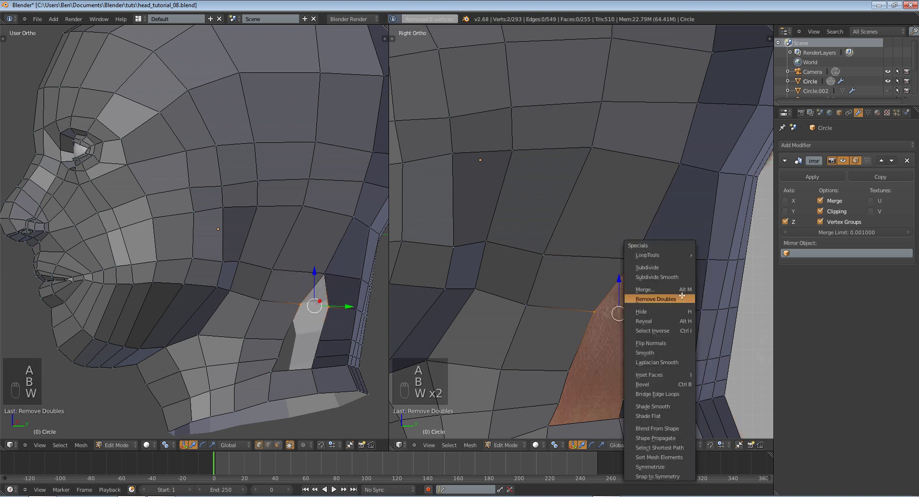
click(679, 287)
click(680, 287)
Merge the third pair of facing vertices down the neck gap at their midpoint
key(a)
key(b)
drag(533, 344, 649, 378)
key(w)
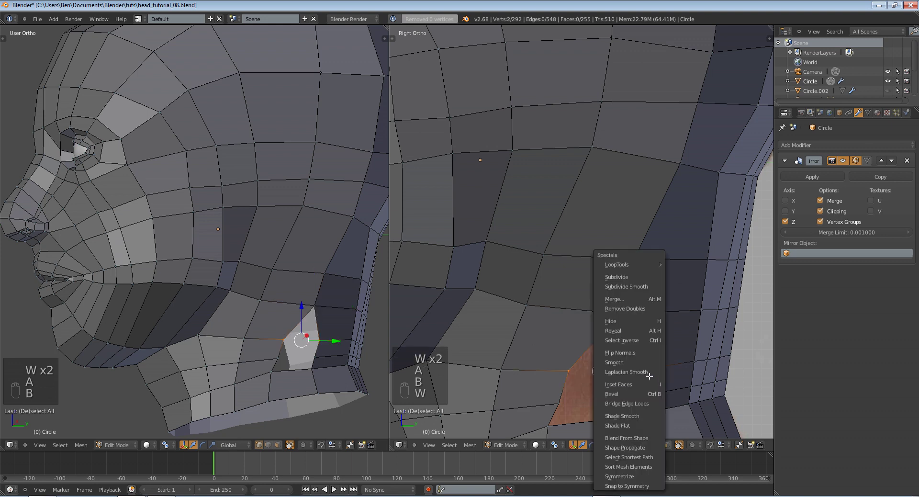
click(630, 299)
click(631, 300)
Merge the fourth pair of facing vertices, just above the neck ring, at their midpoint
key(a)
key(b)
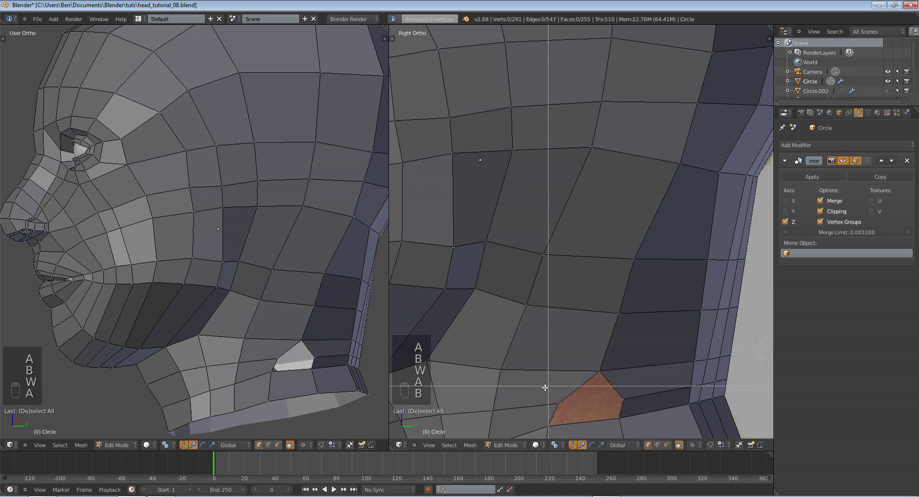
drag(543, 386, 647, 407)
key(w)
click(616, 296)
click(616, 294)
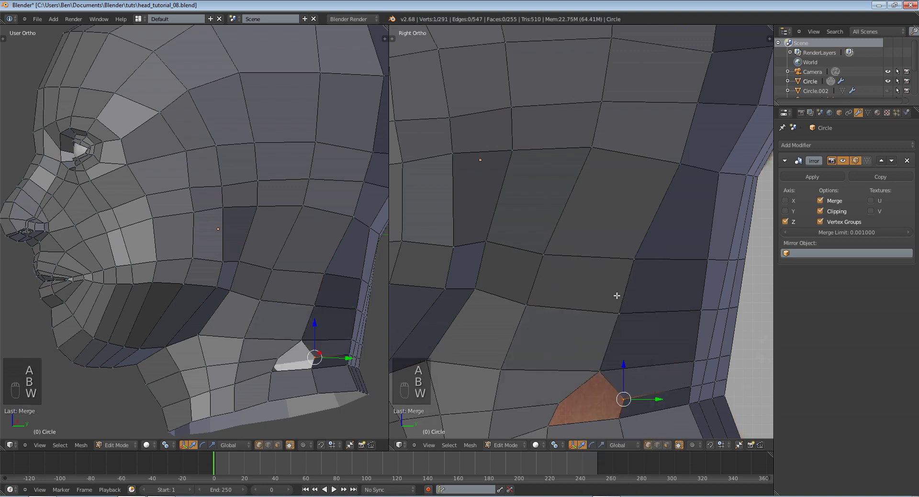
shift+middle_drag(638, 332, 643, 262)
key(w)
key(b)
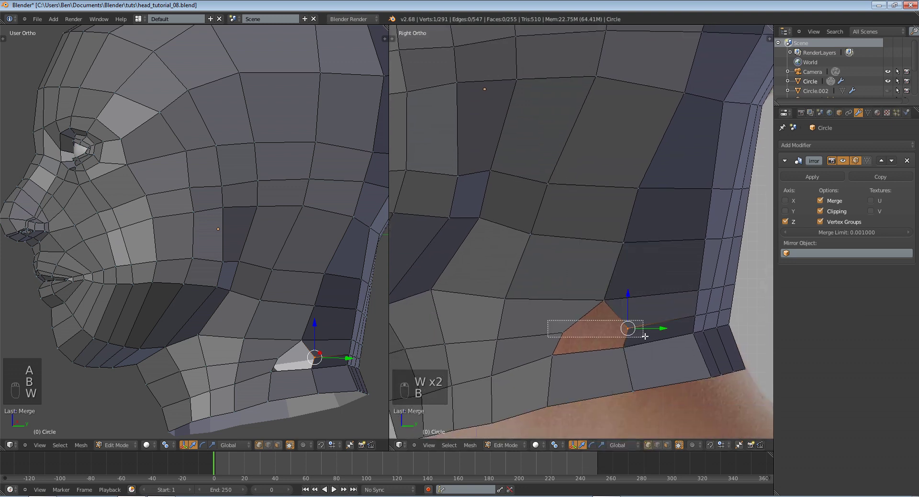
drag(645, 336, 645, 335)
key(w)
click(629, 296)
click(628, 295)
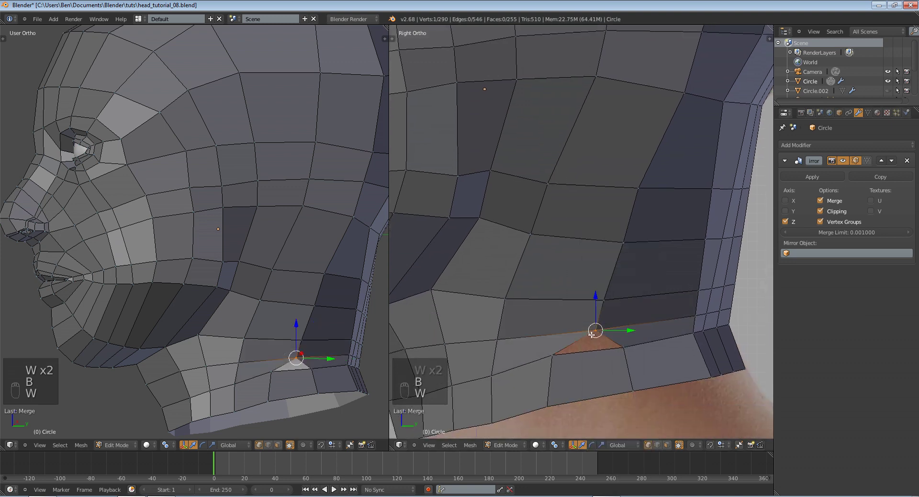
Merge the two vertices on the neck ring's upper edge at their midpoint to close the remaining triangular gap
key(a)
key(b)
drag(544, 338, 635, 364)
key(w)
click(625, 298)
click(623, 298)
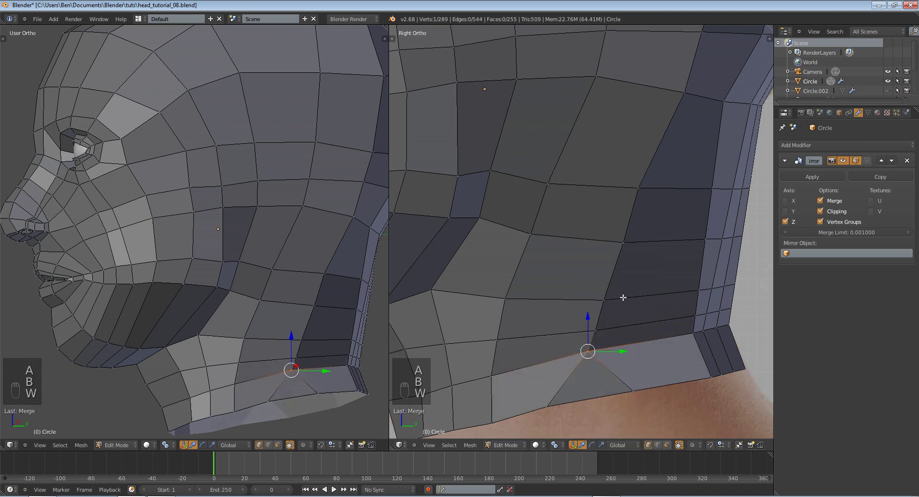
Merge the two matching vertices on the neck ring's bottom edge at their midpoint
key(a)
key(b)
drag(532, 377, 676, 427)
key(w)
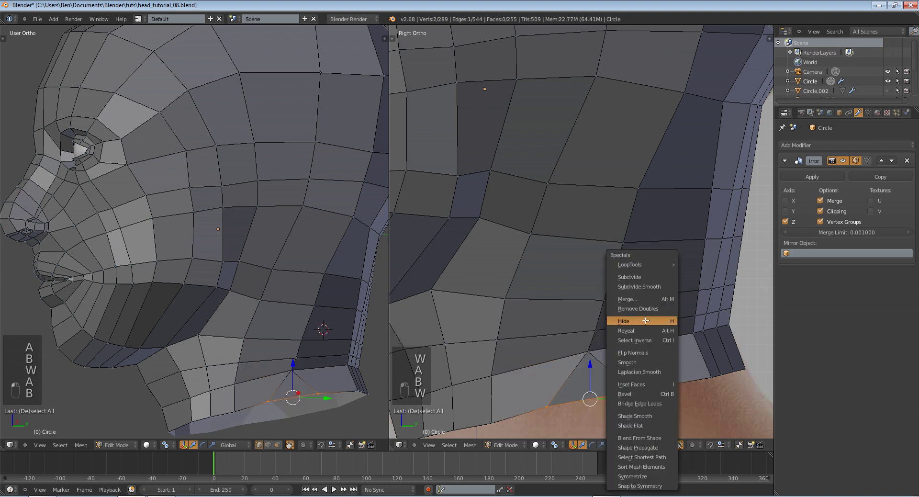
click(643, 299)
click(644, 303)
Examine the closed neck in Object Mode from behind and the side, and return to Edit Mode
scroll(633, 372, down, 5)
key(Tab)
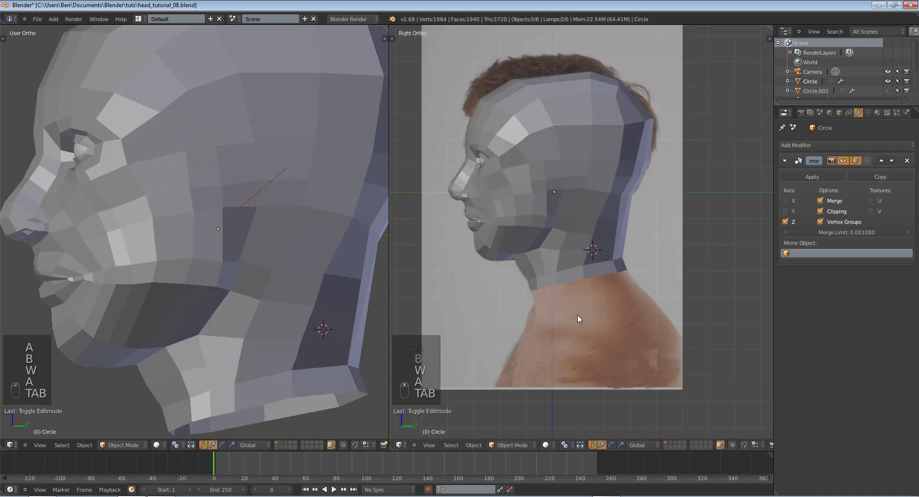
middle_drag(577, 314, 495, 321)
key(KP_2)
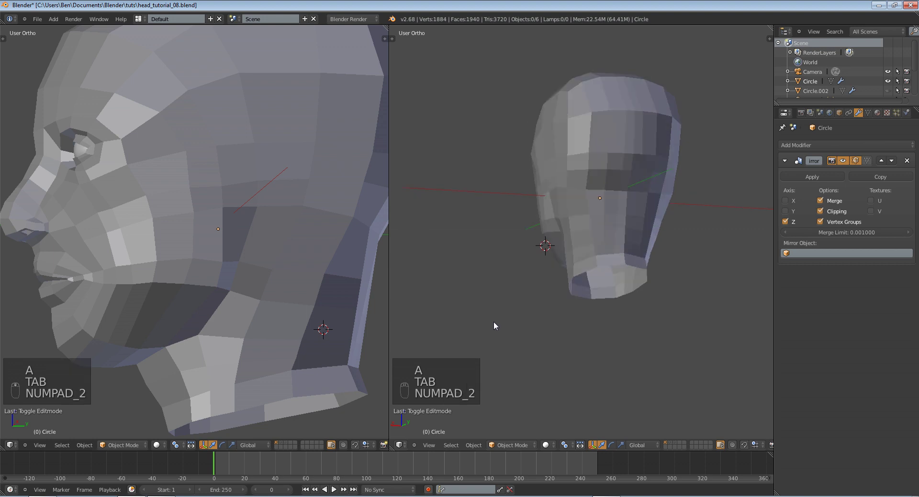
key(KP_Enter)
key(KP_3)
key(Tab)
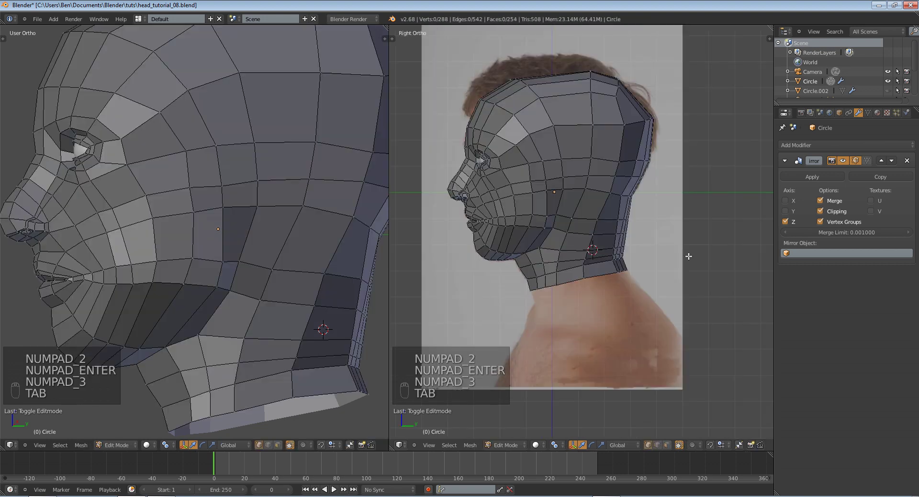
Reposition the single vertex at the top of the closed neck seam, behind the earlobe, in the side view
scroll(689, 257, up, 5)
key(a)
key(a)
right_click(615, 199)
key(g)
click(638, 142)
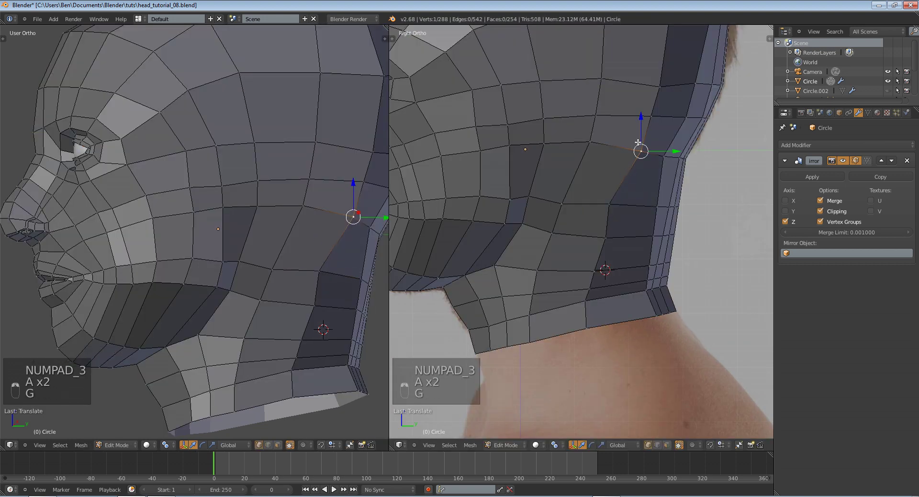
key(g)
click(634, 143)
Switch to wireframe and move the uppermost row of nape vertices forward and slightly down onto the side photo's neck contour
key(z)
key(z)
key(z)
key(z)
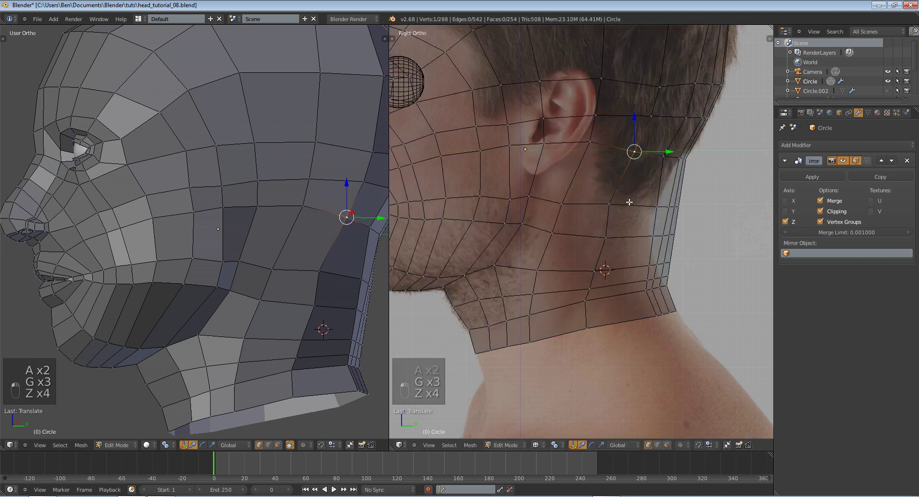
key(a)
key(b)
drag(584, 194, 700, 224)
key(g)
right_click(692, 214)
key(a)
key(b)
drag(602, 199, 712, 217)
key(g)
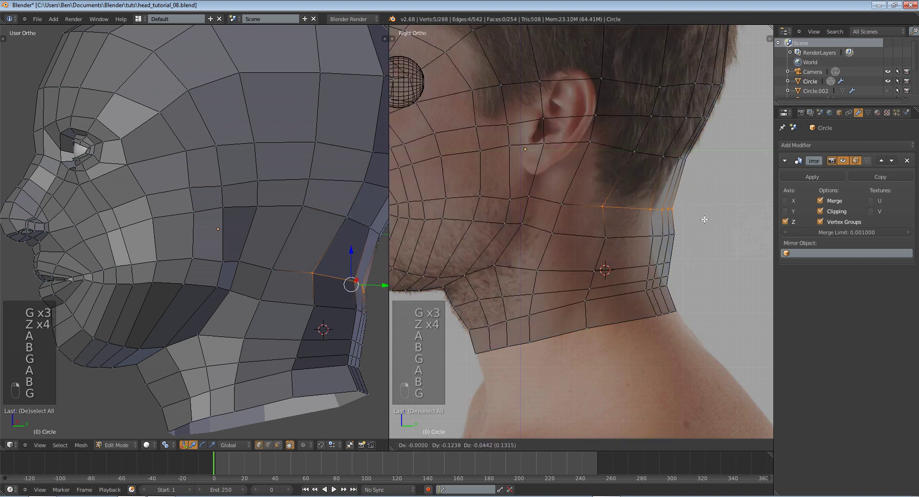
click(674, 252)
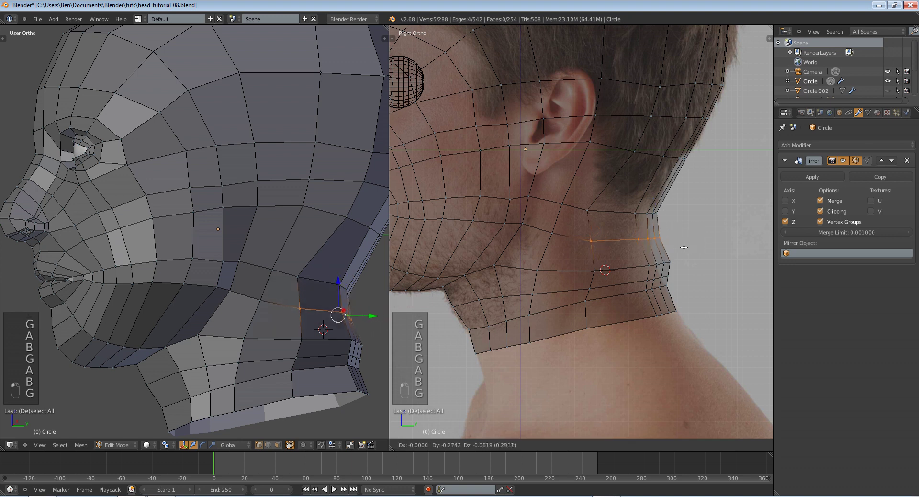
Move the lower horizontal rows of nape vertices forward one at a time to follow the back of the neck in the photo
key(a)
key(b)
key(g)
drag(695, 268, 673, 281)
click(651, 274)
key(a)
key(g)
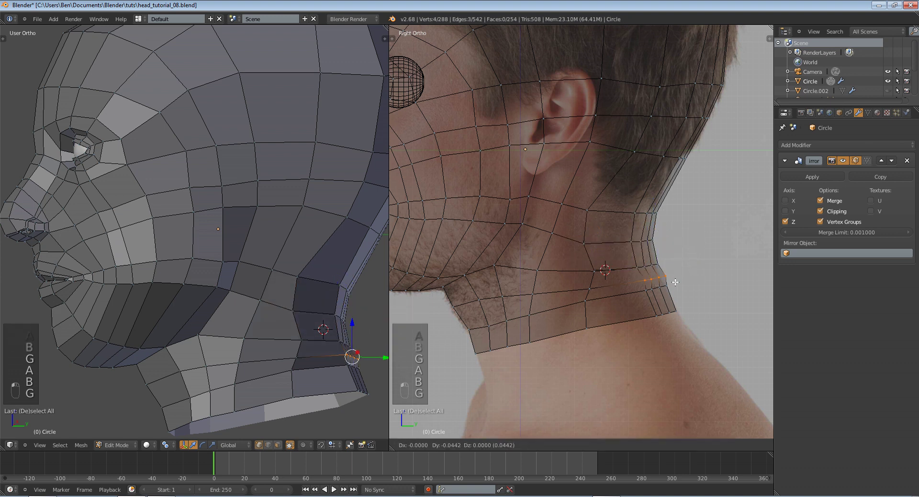
click(673, 282)
key(z)
key(z)
key(z)
Move individual vertices down the side of the neck to even out the spacing of the horizontal rows
key(a)
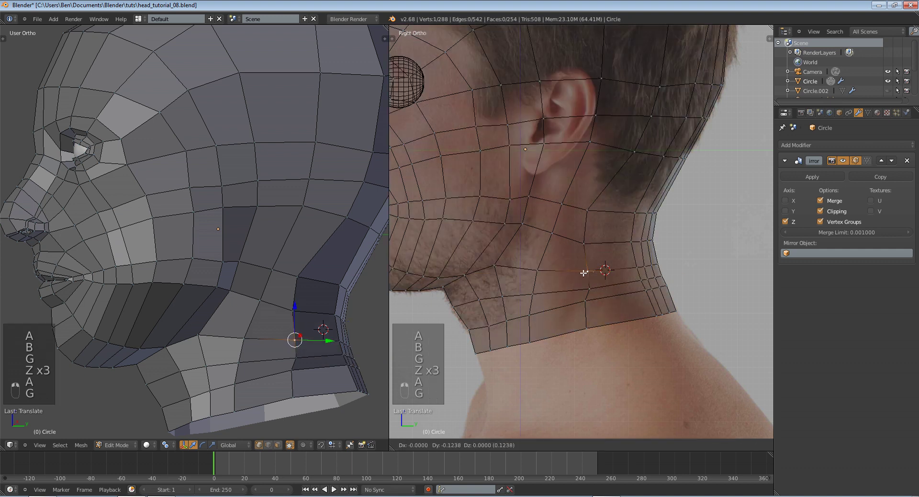
right_click(582, 289)
key(g)
key(g)
key(g)
click(582, 306)
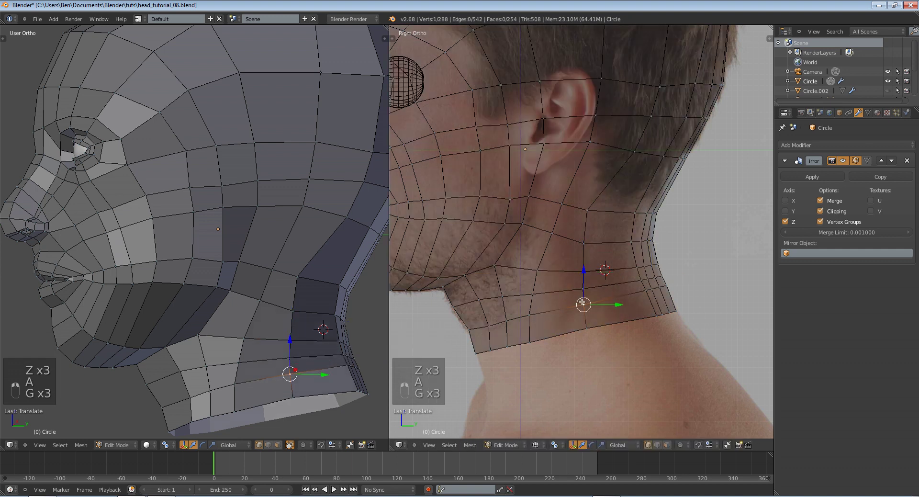
Move the four nape vertices at the back of the neck's bottom edge down and back along the photo contour
key(z)
scroll(596, 308, up, 1)
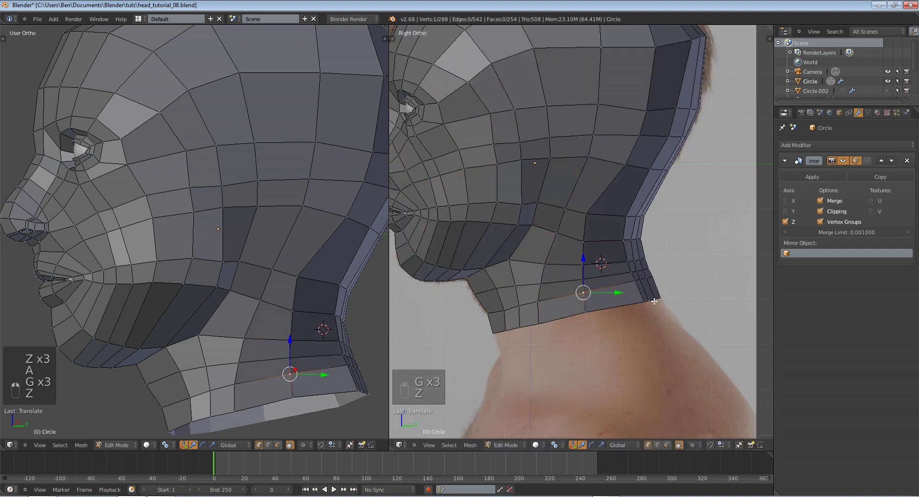
key(z)
key(a)
key(b)
drag(658, 320, 708, 353)
key(g)
click(720, 375)
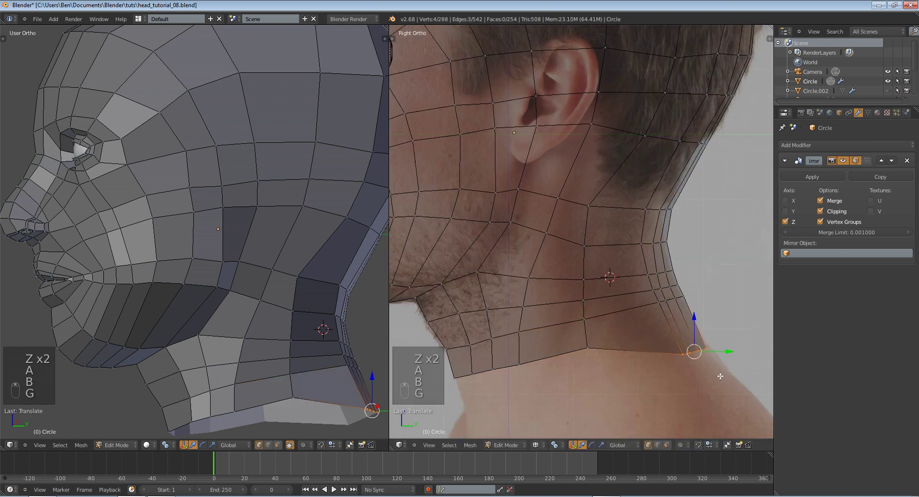
Lower the side vertex of the neck's bottom edge to extend the neck downward
key(a)
key(b)
drag(561, 332, 618, 364)
scroll(630, 368, down, 3)
key(g)
click(637, 385)
Move the four front vertices of the neck's bottom edge down toward the base of the throat
key(a)
key(b)
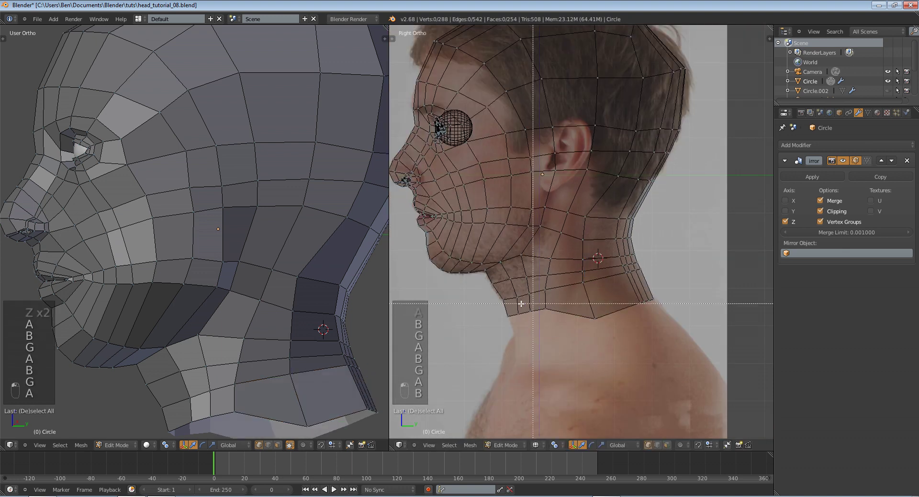
drag(503, 306, 546, 331)
key(g)
click(562, 365)
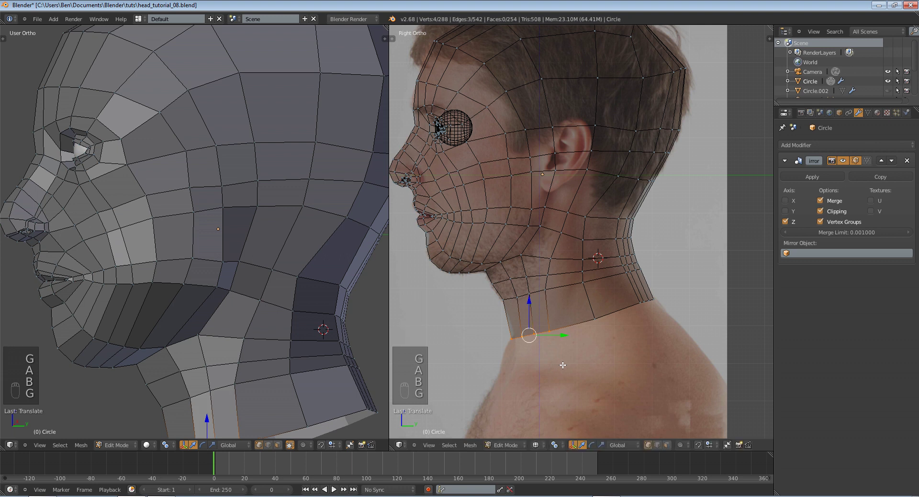
key(a)
Lower the four front vertices of the row just above the neck's bottom edge
scroll(520, 282, up, 2)
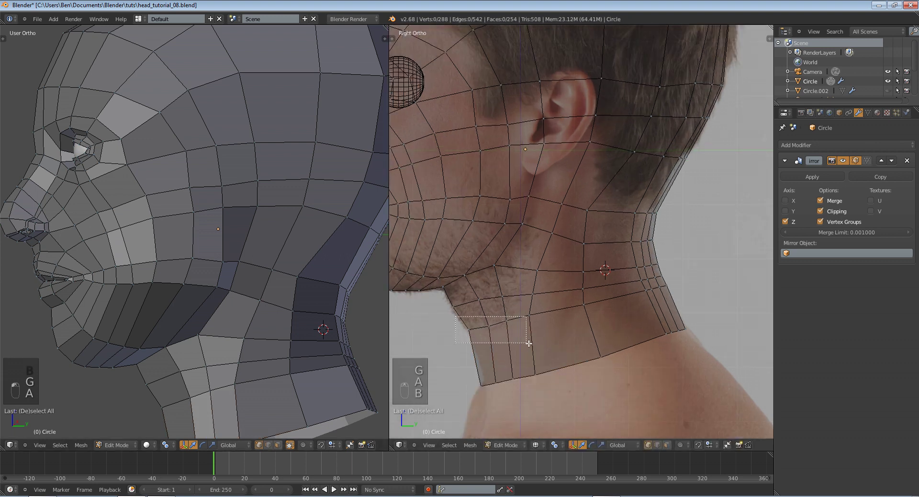
drag(529, 343, 530, 344)
key(g)
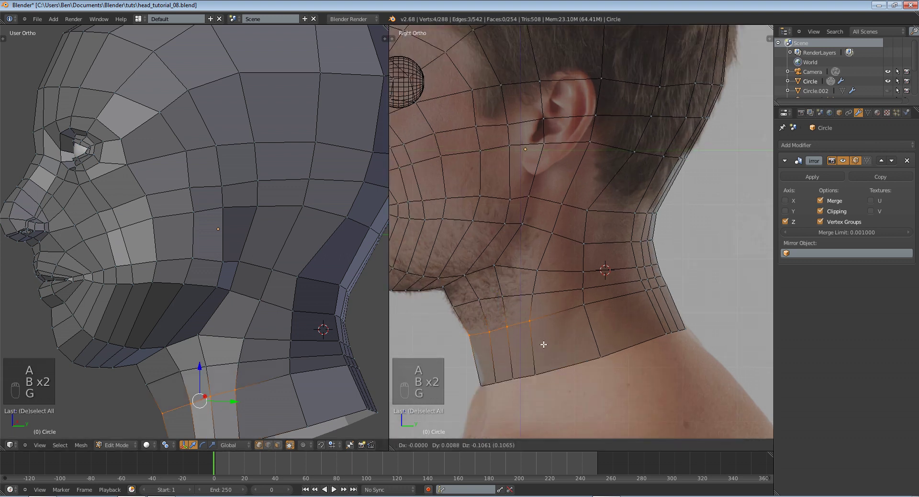
click(547, 359)
key(a)
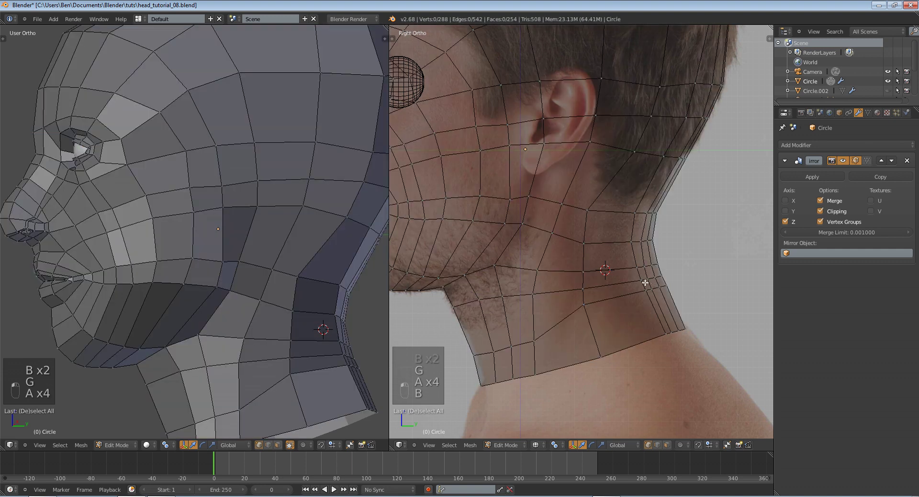
Lower the four nape vertices and the side vertex of the row just above the neck's bottom edge
drag(671, 297, 671, 298)
key(g)
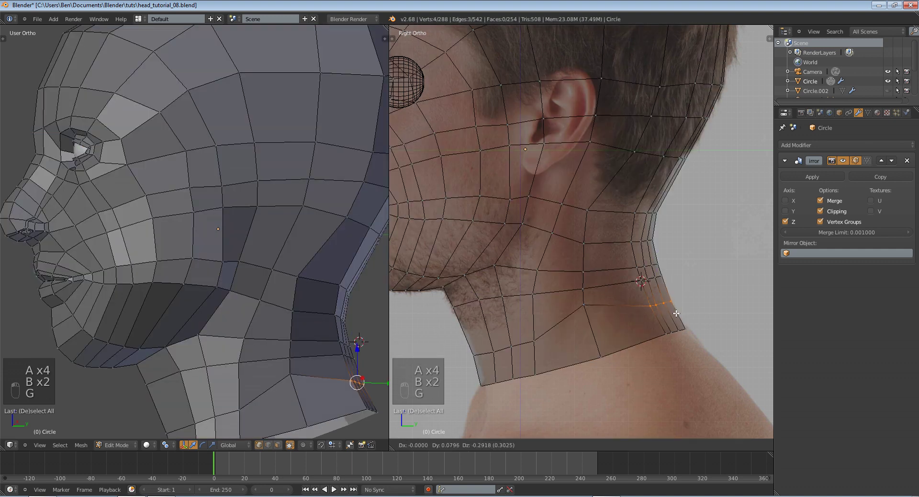
click(678, 314)
key(a)
key(b)
drag(570, 296, 601, 319)
key(g)
click(592, 330)
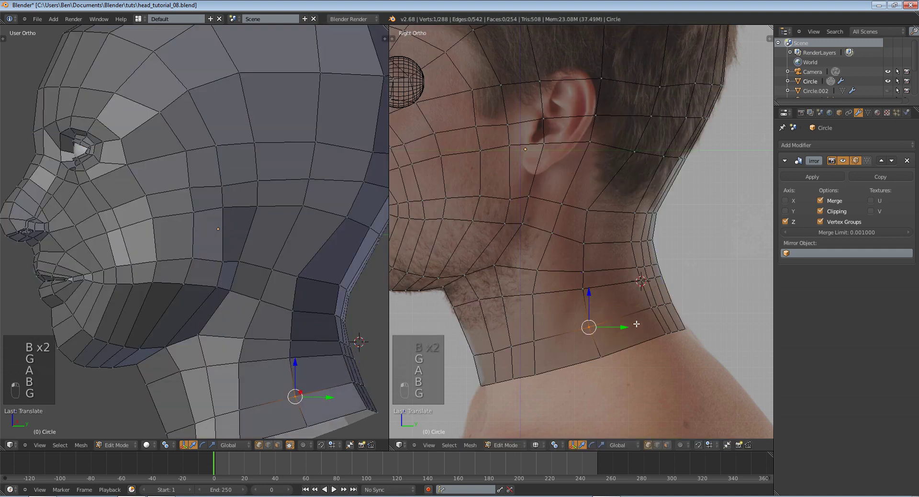
Lower the nape vertices and the two side vertices of the third neck row from the bottom to even out the spacing
key(a)
key(b)
drag(633, 269, 674, 292)
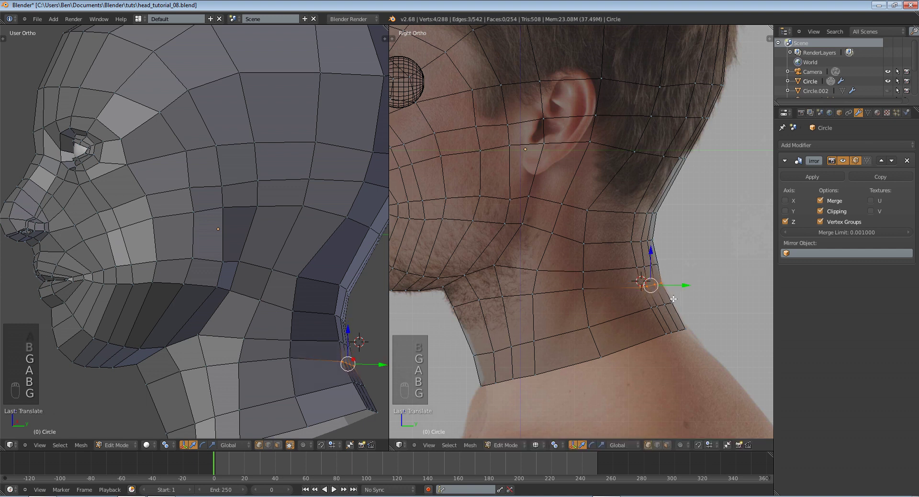
key(a)
key(b)
drag(600, 302, 601, 302)
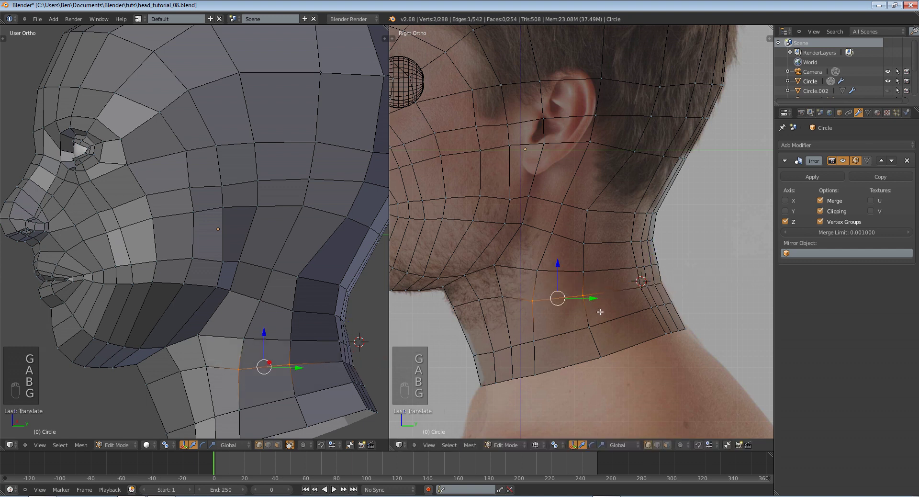
key(g)
click(601, 310)
Lower the three front vertices of the third neck row and reposition the middle one separately
key(a)
key(b)
drag(515, 320, 515, 321)
key(g)
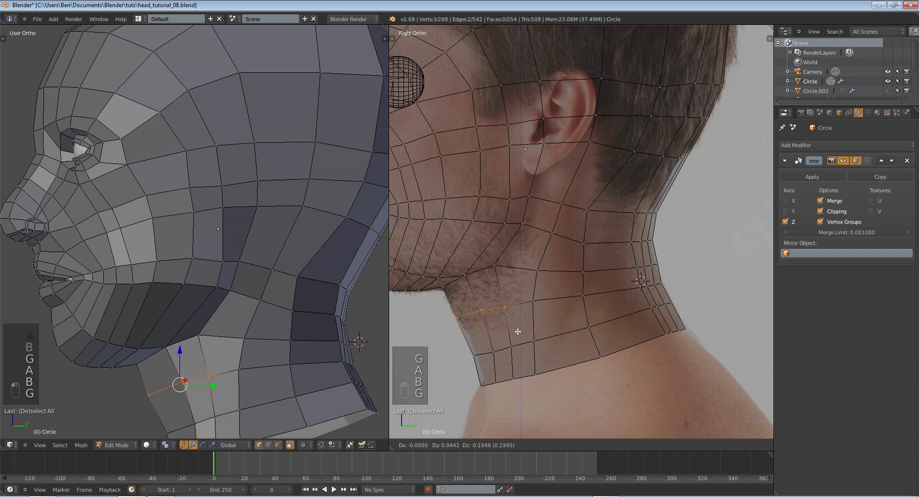
click(481, 313)
key(g)
key(z)
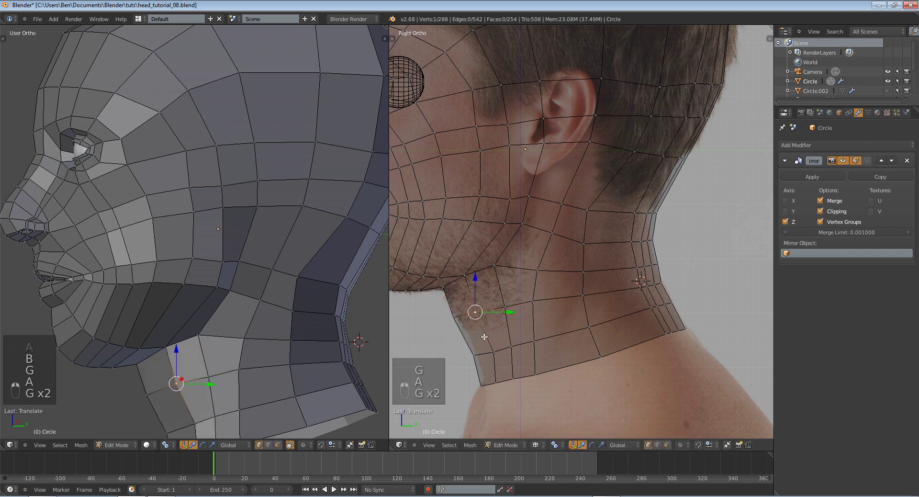
click(481, 314)
Inspect the shaded neck from an angle and adjust the front neck vertices along the Z and Y axes
key(Tab)
mouse_move(481, 314)
middle_down()
mouse_move(484, 271)
mouse_move(552, 260)
mouse_move(565, 302)
mouse_move(531, 330)
mouse_move(528, 349)
mouse_move(480, 326)
middle_up()
key(Tab)
key(g)
key(z)
click(568, 305)
key(g)
key(y)
click(511, 336)
key(Tab)
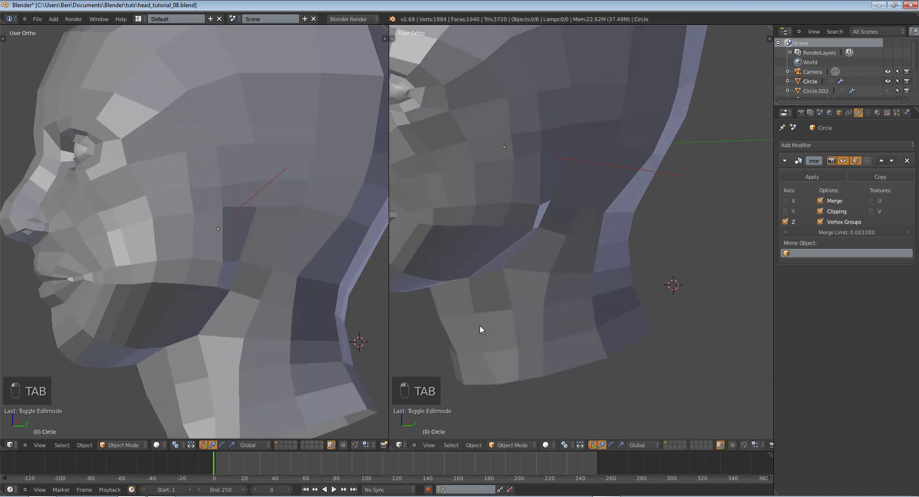
key(Tab)
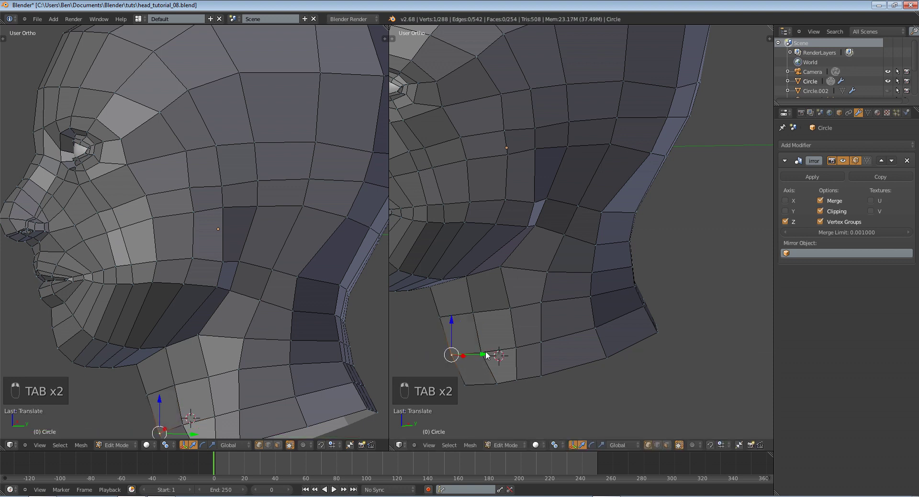
key(Tab)
middle_drag(499, 355, 532, 328)
key(Tab)
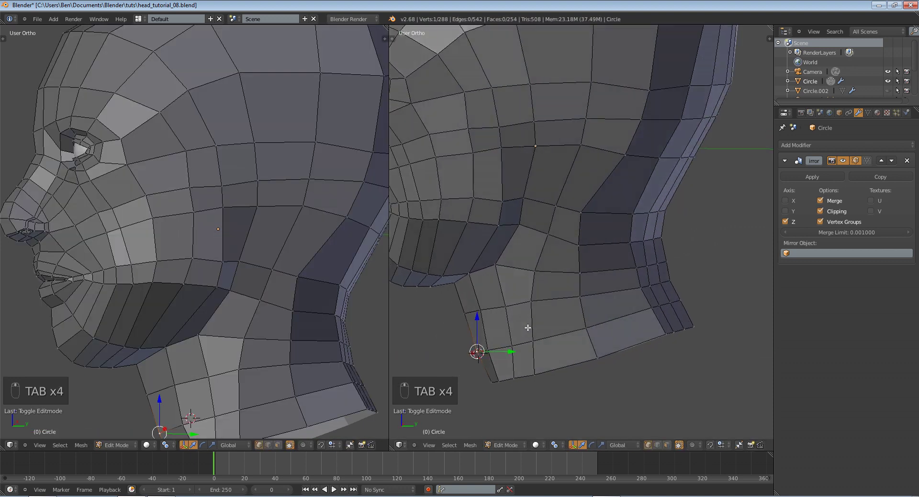
Return to the wireframe side view and nudge the nape vertices of the upper neck row slightly upward
key(Tab)
key(KP_3)
key(Tab)
key(z)
scroll(626, 308, up, 1)
key(a)
key(b)
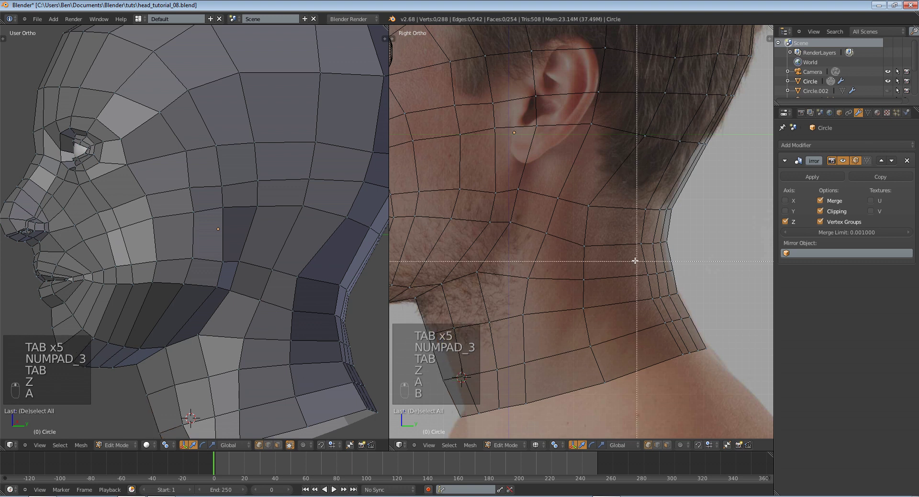
drag(636, 261, 679, 282)
key(g)
click(679, 279)
Move the front edge vertices of the neck one at a time onto the throat contour in the side photo
shift+middle_drag(450, 383, 517, 342)
key(Tab)
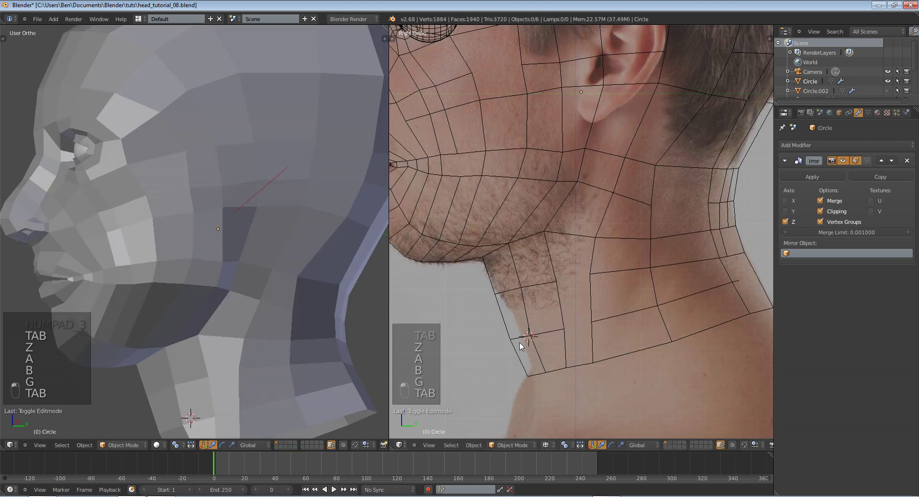
key(Tab)
key(g)
right_click(513, 341)
key(g)
right_click(513, 335)
right_click(496, 293)
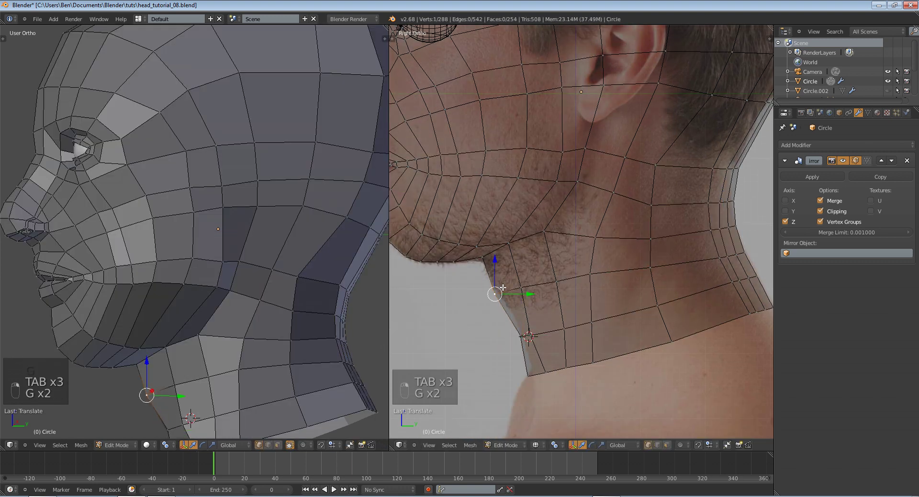
key(g)
click(531, 355)
Reposition the two vertices directly behind the throat edge in the row above the neck's bottom edge
right_click(535, 338)
key(g)
click(539, 337)
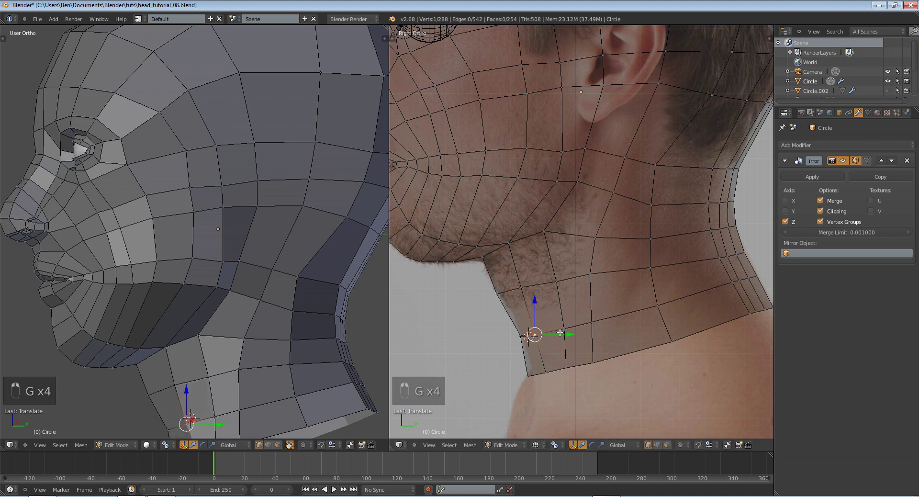
right_click(563, 331)
key(g)
click(566, 331)
Reposition the lower vertices of the vertical edge line below the jaw corner to smooth its curve down the neck
right_click(589, 359)
key(g)
click(590, 360)
key(g)
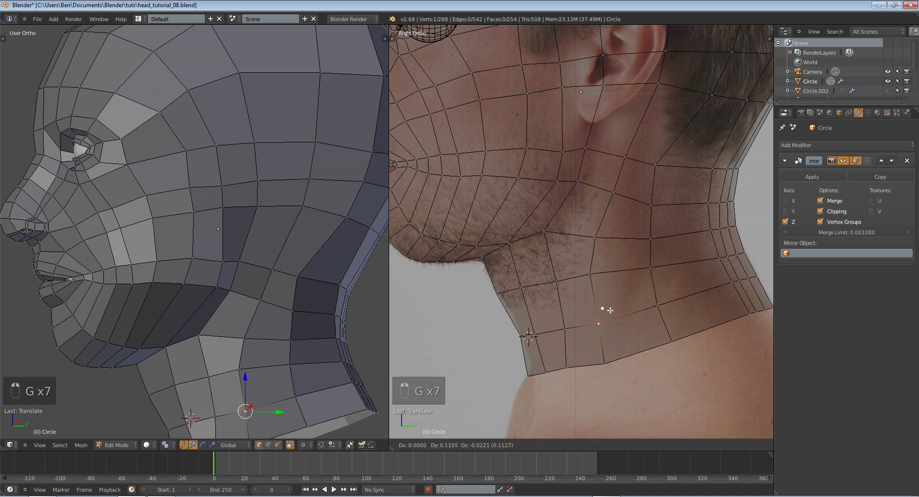
click(591, 306)
key(g)
click(590, 271)
Shift the bottom side vertex of the neck and the one above it forward to straighten their vertical edge line
right_click(671, 341)
key(g)
click(663, 349)
key(g)
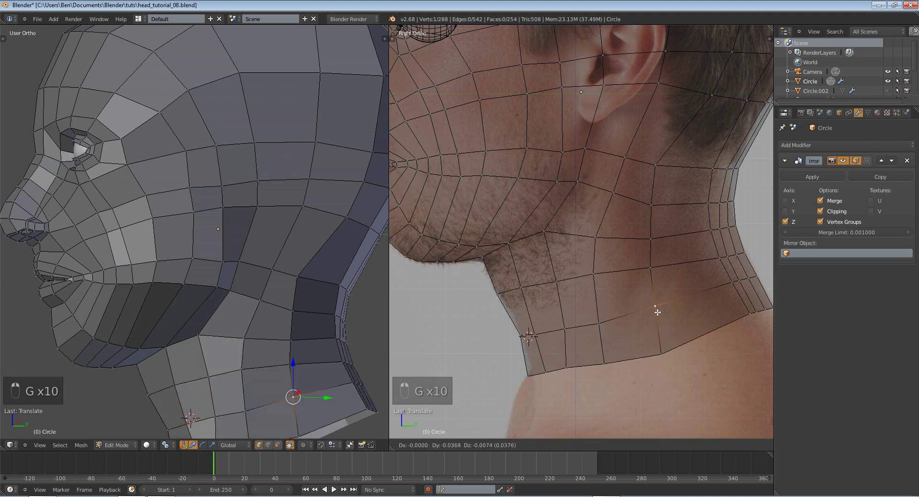
click(676, 348)
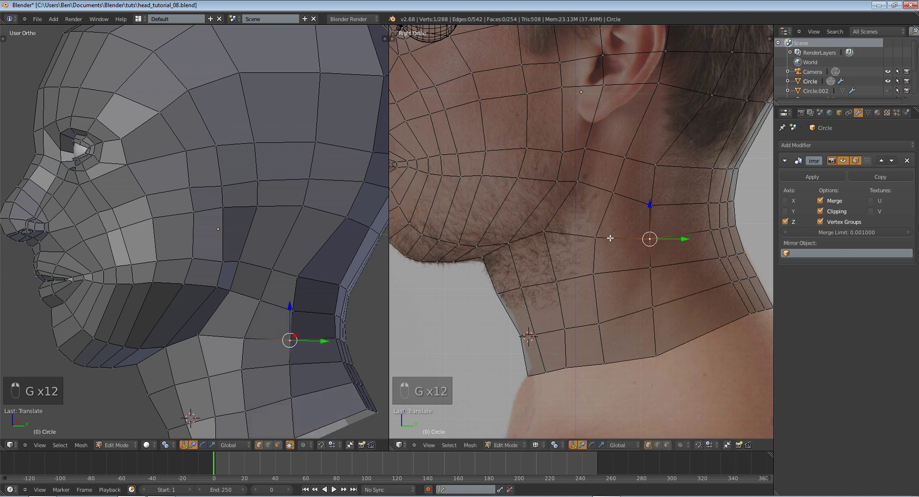
Reposition the vertices of the edge line running up the side of the neck toward the earlobe
key(g)
click(621, 194)
key(g)
click(615, 152)
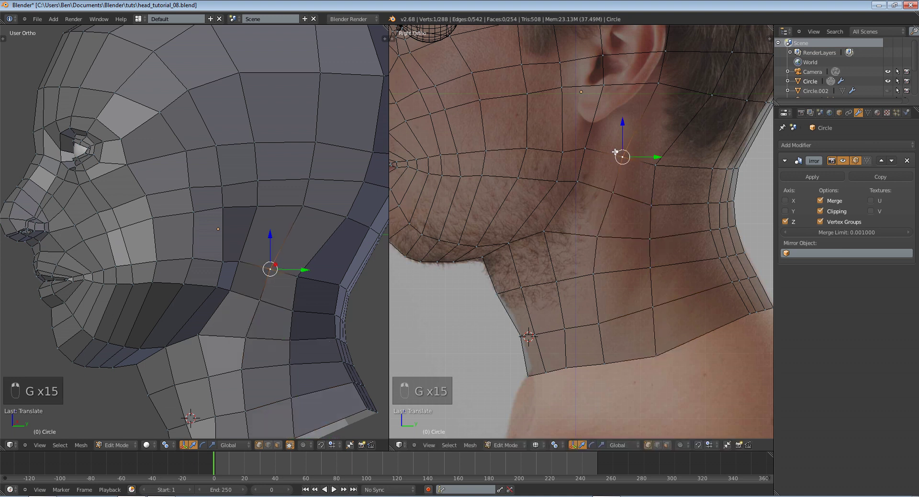
Adjust the group of vertices at the upper back of the skull against the side photo
scroll(612, 163, down, 3)
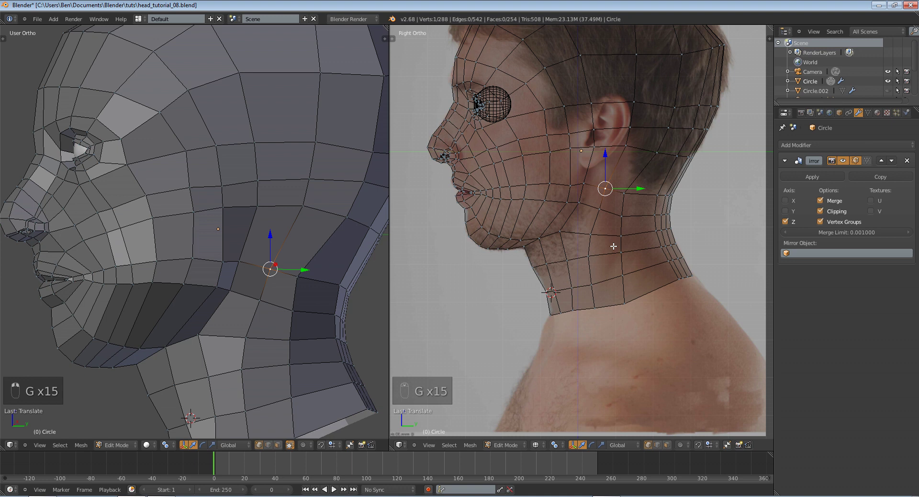
shift+middle_drag(625, 253, 577, 334)
key(a)
key(b)
drag(656, 118, 680, 141)
key(g)
click(674, 142)
Move the five-vertex group at the rear of the crown to round out the skull profile
key(a)
key(b)
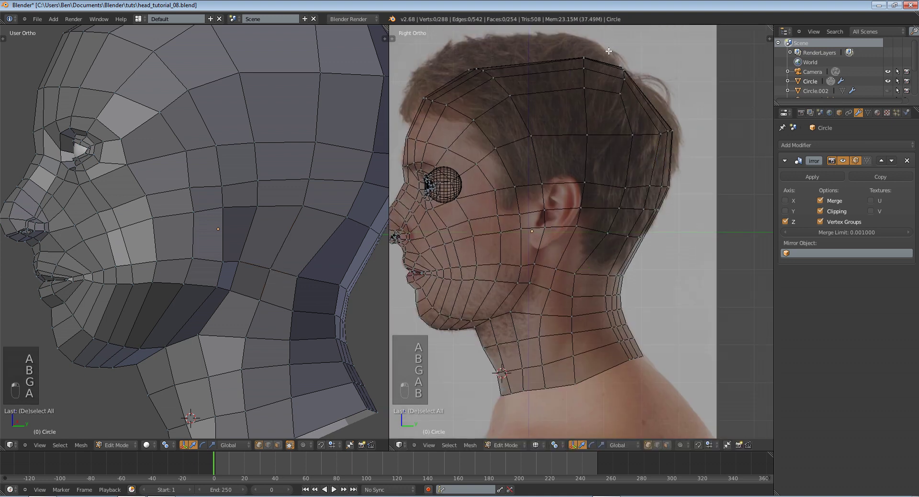
drag(598, 48, 641, 110)
key(g)
click(571, 90)
Move the five vertices at the top of the skull forward, rotate them about -6.75 degrees, and adjust the vertices beneath
key(z)
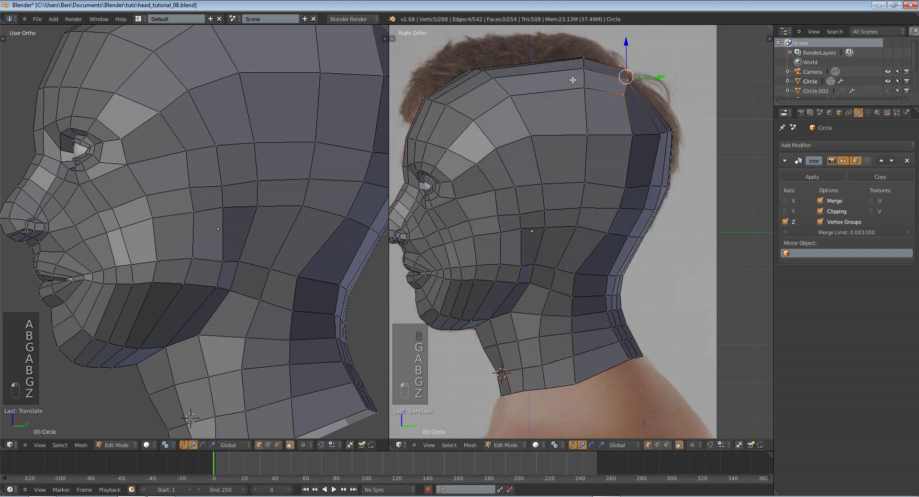
key(a)
key(z)
key(g)
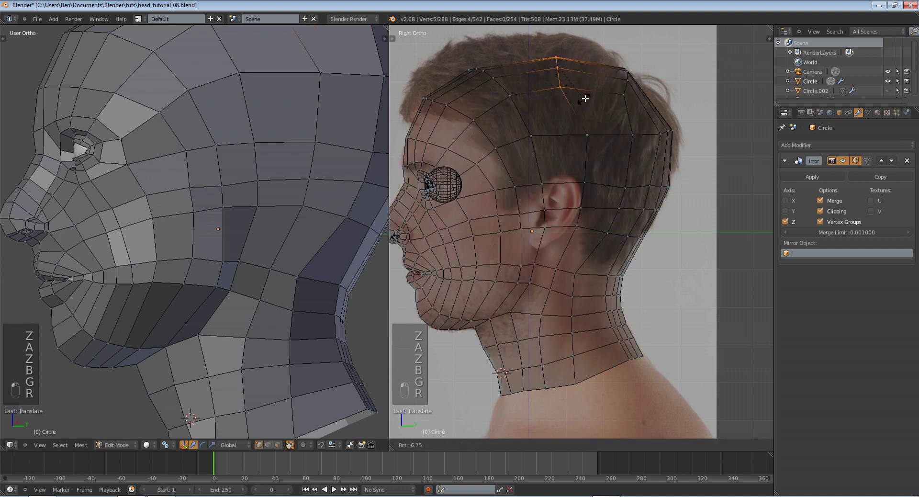
click(585, 98)
key(a)
key(b)
key(g)
key(z)
key(Tab)
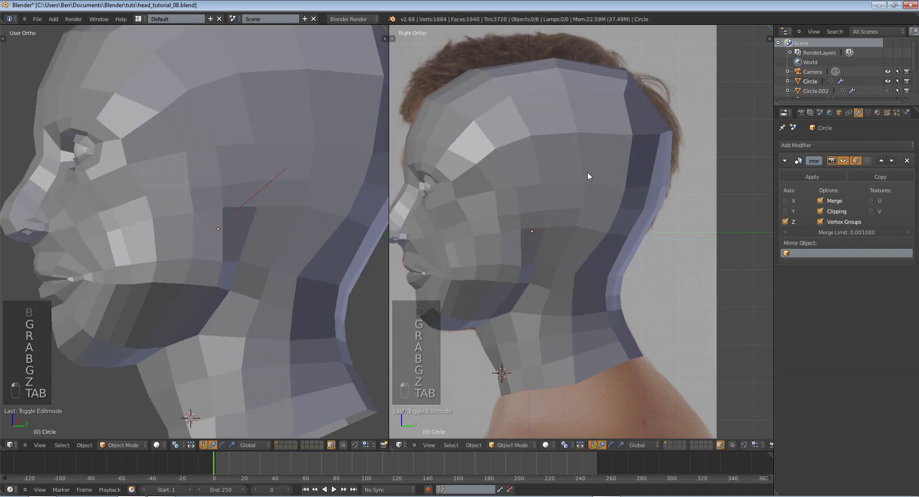
Examine the whole head in Object Mode from several angles and against the side photo in wireframe
scroll(587, 171, down, 3)
mouse_move(587, 172)
middle_down()
mouse_move(593, 203)
mouse_move(718, 211)
mouse_move(587, 175)
middle_up()
scroll(587, 174, up, 3)
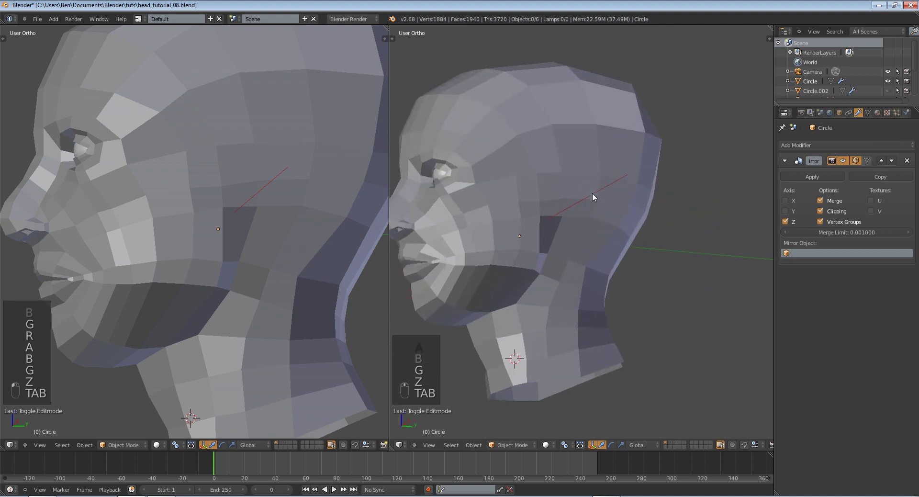
key(Tab)
key(KP_3)
key(Tab)
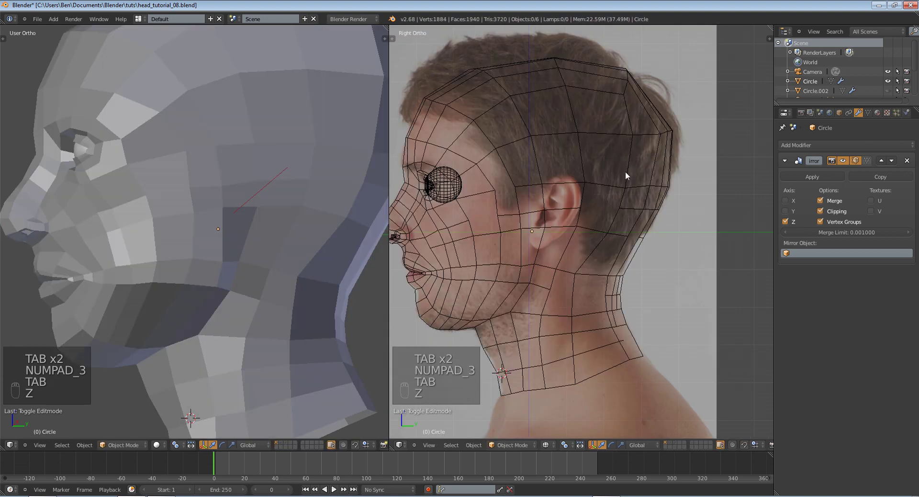
key(z)
key(z)
middle_drag(625, 172, 548, 202)
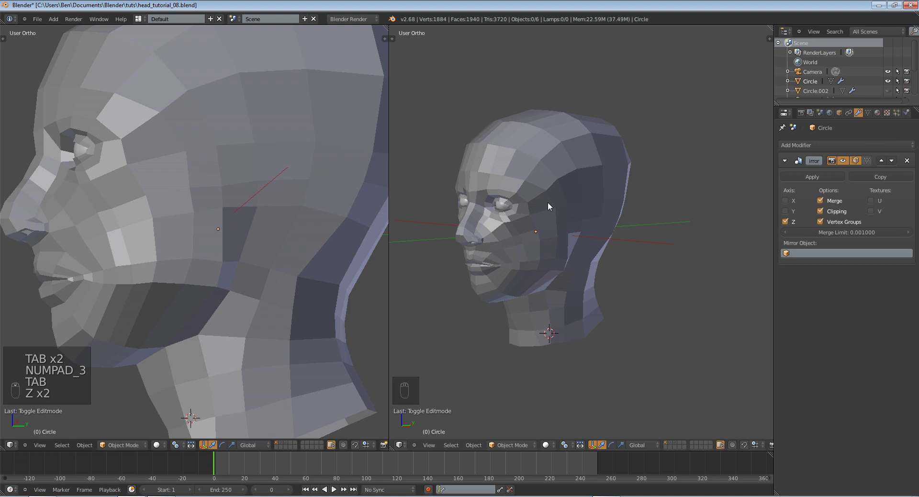
scroll(537, 298, up, 1)
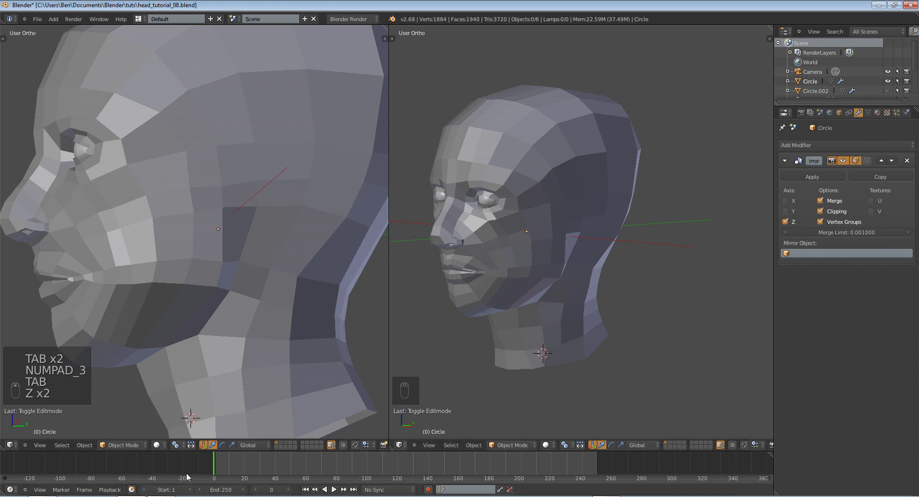
click(606, 496)
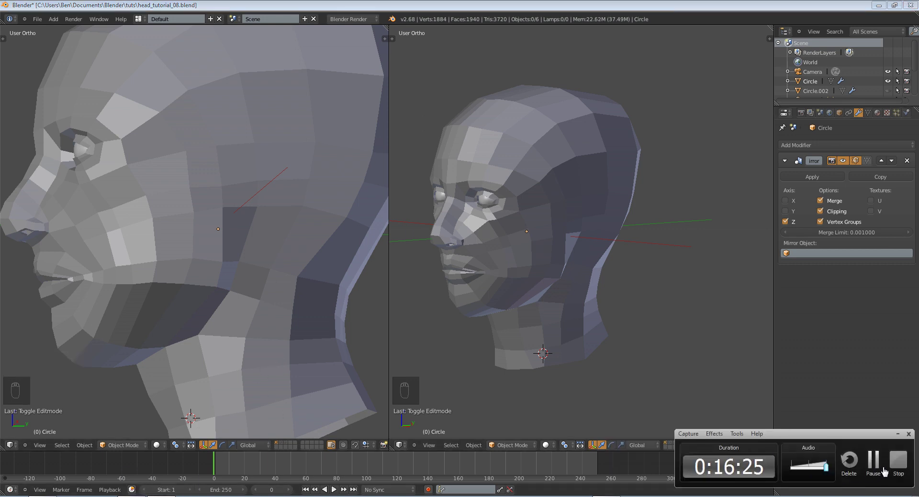